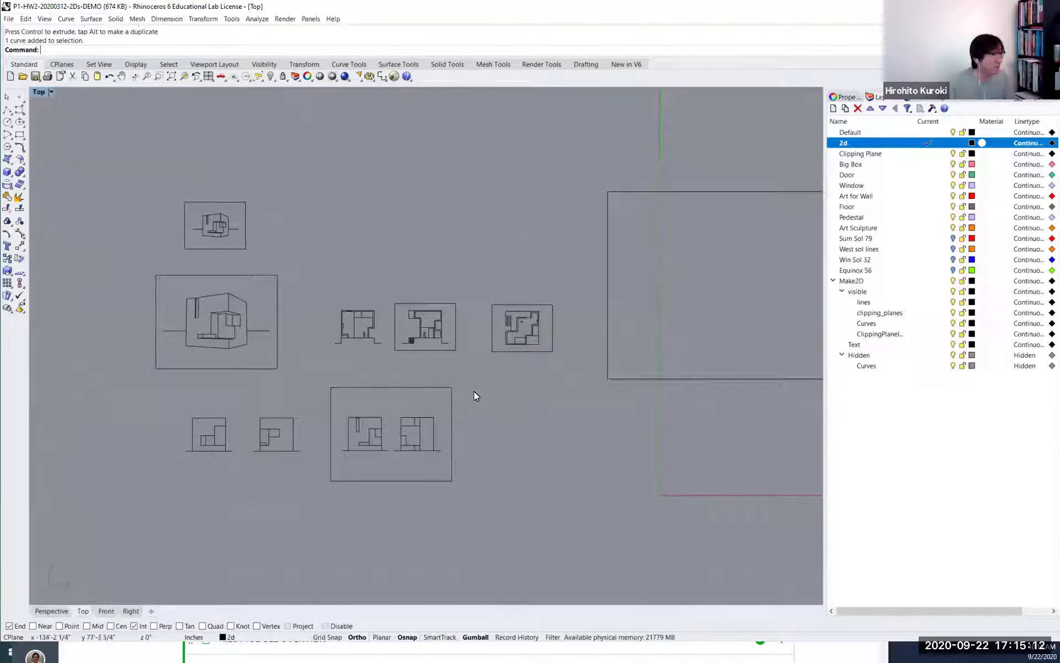
Zoom and pan the Top viewport onto the elevation drawings.
{"action": "scroll", "coordinate": [488, 418], "scroll_direction": "up", "scroll_amount": 1}
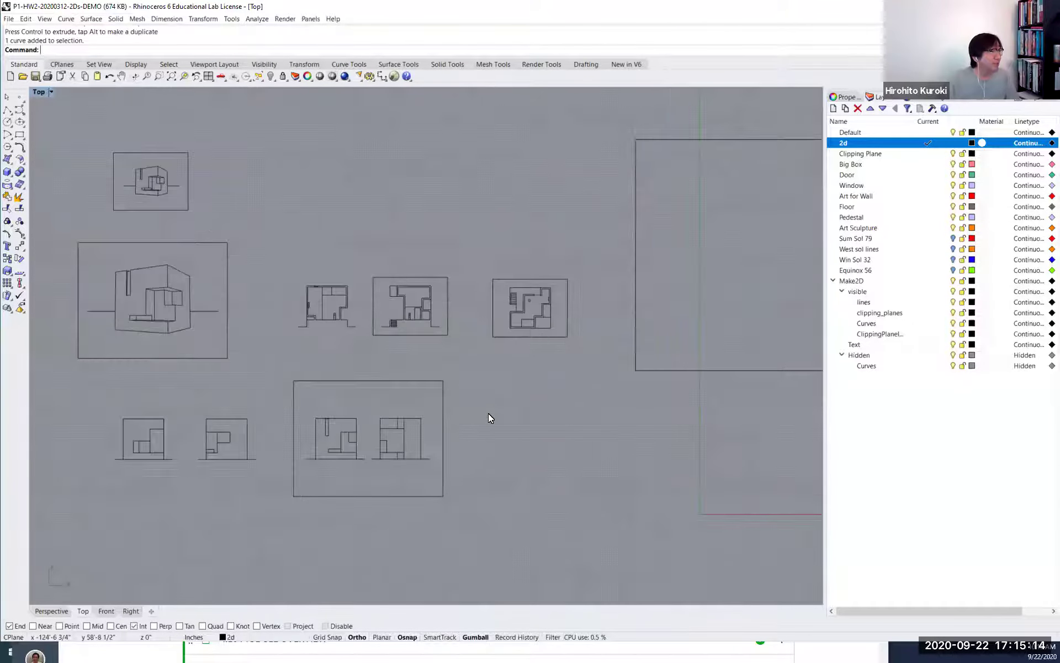
{"action": "scroll", "coordinate": [488, 415], "scroll_direction": "up", "scroll_amount": 2}
{"action": "right_click_drag", "start_coordinate": [488, 413], "coordinate": [505, 365]}
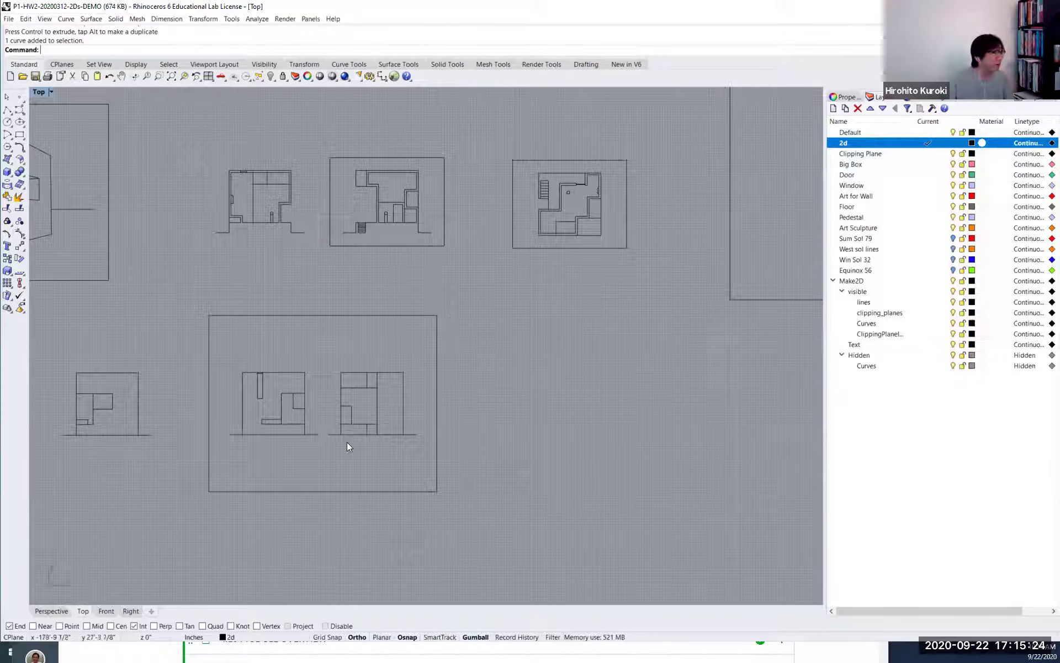
{"action": "scroll", "coordinate": [350, 446], "scroll_direction": "up", "scroll_amount": 2}
{"action": "scroll", "coordinate": [351, 447], "scroll_direction": "up", "scroll_amount": 2}
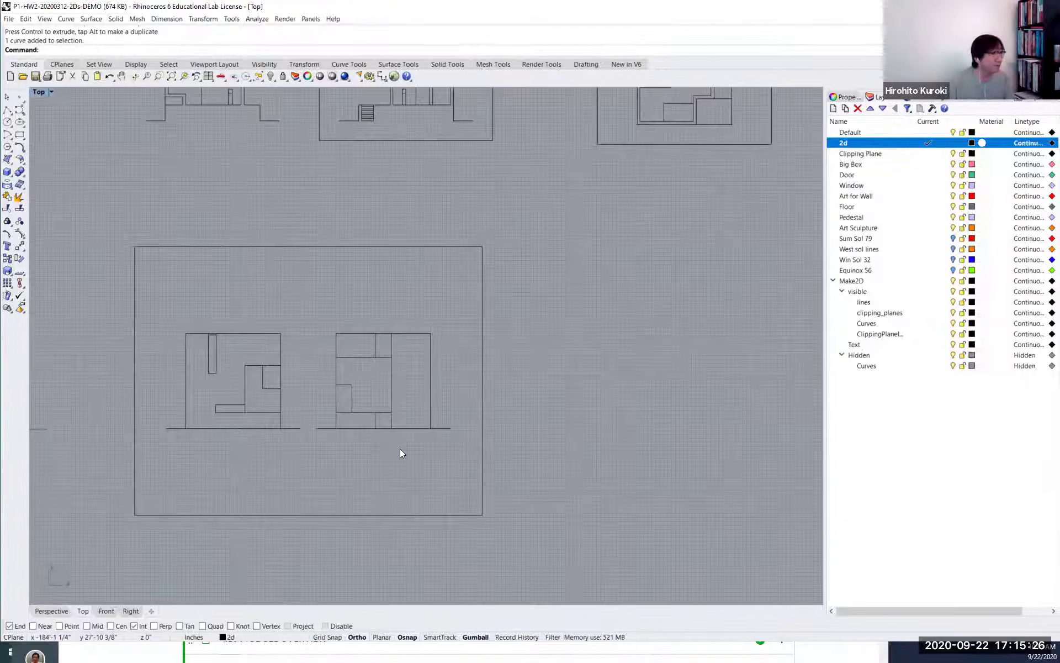
{"action": "scroll", "coordinate": [400, 448], "scroll_direction": "up", "scroll_amount": 2}
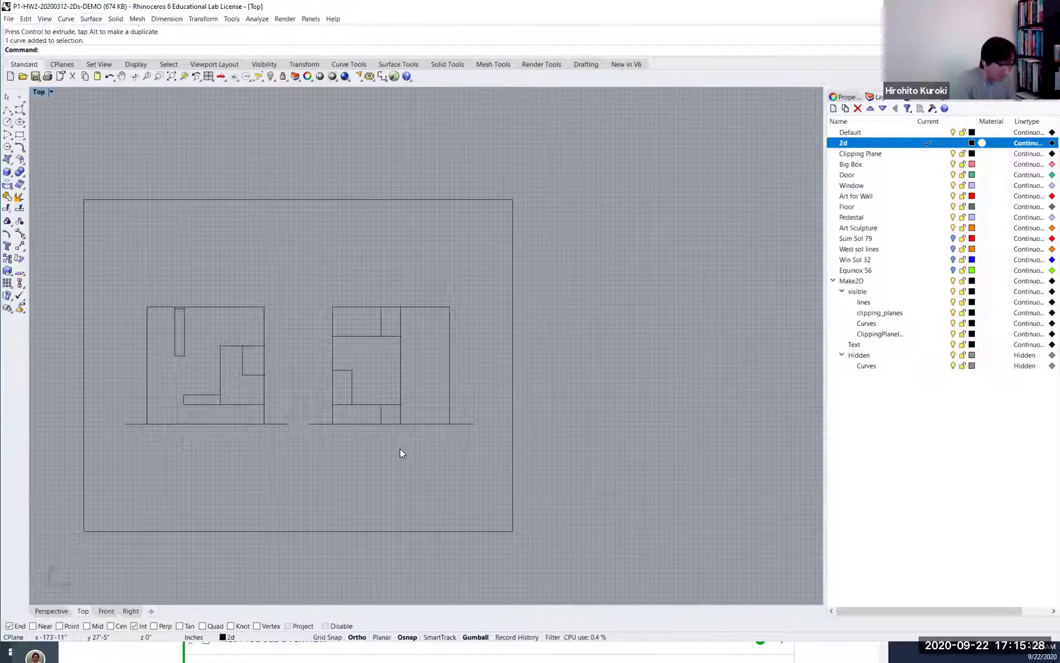
Start a text label (te) with height 18 and the text ELEVATION, and accept it.
{"action": "type", "text": "te"}
{"action": "key", "text": "Return"}
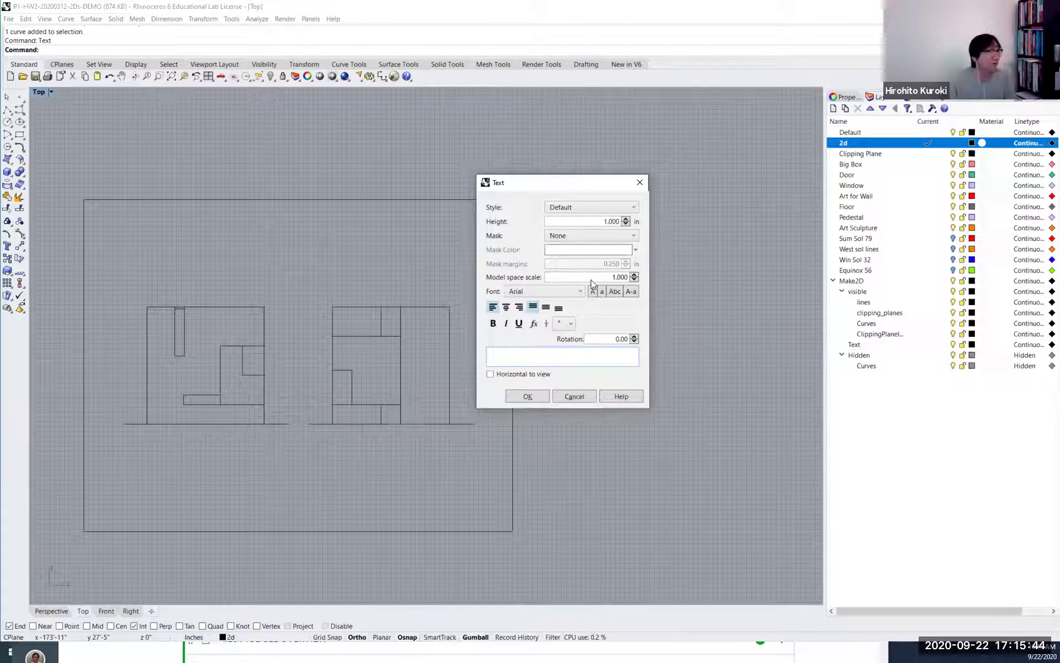
{"action": "left_click_drag", "start_coordinate": [602, 221], "coordinate": [644, 225]}
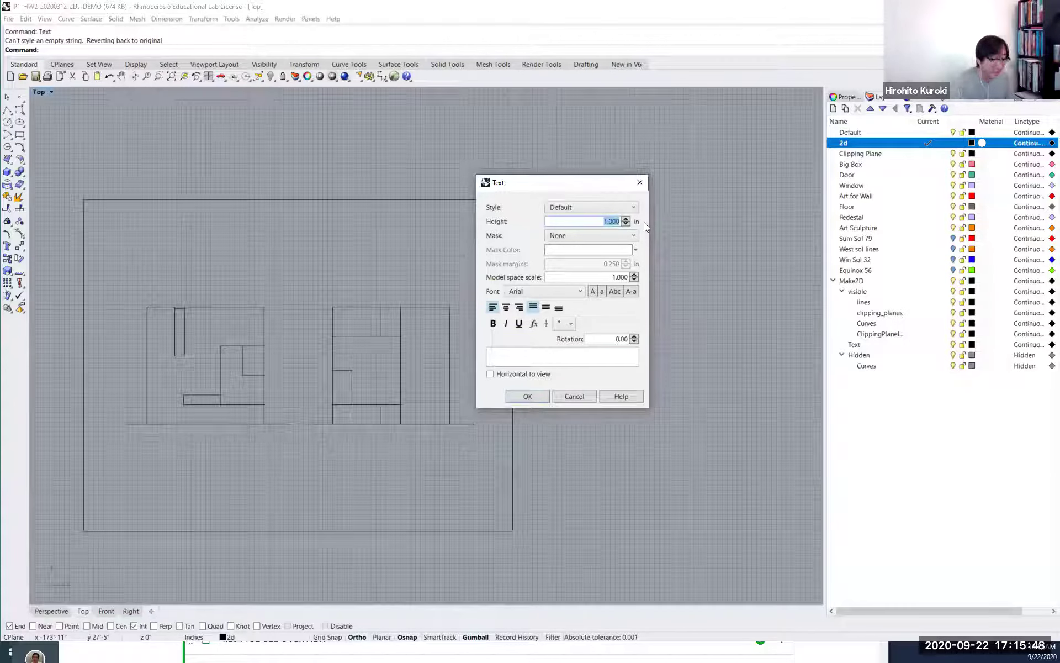
{"action": "type", "text": "18"}
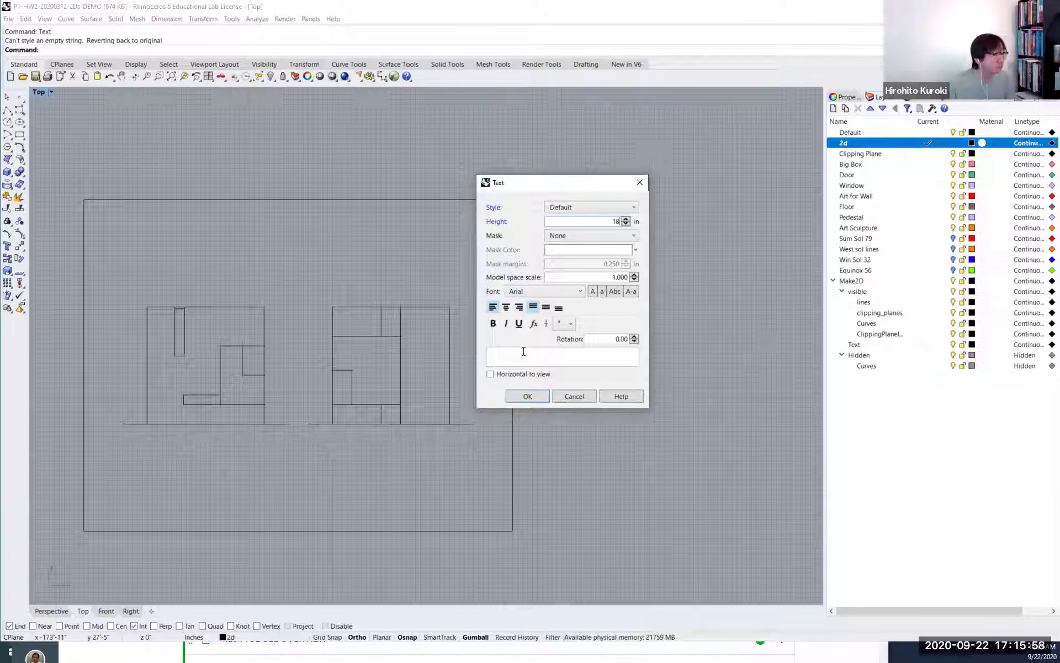
{"action": "left_click", "coordinate": [529, 353]}
{"action": "type", "text": "elevatiomn"}
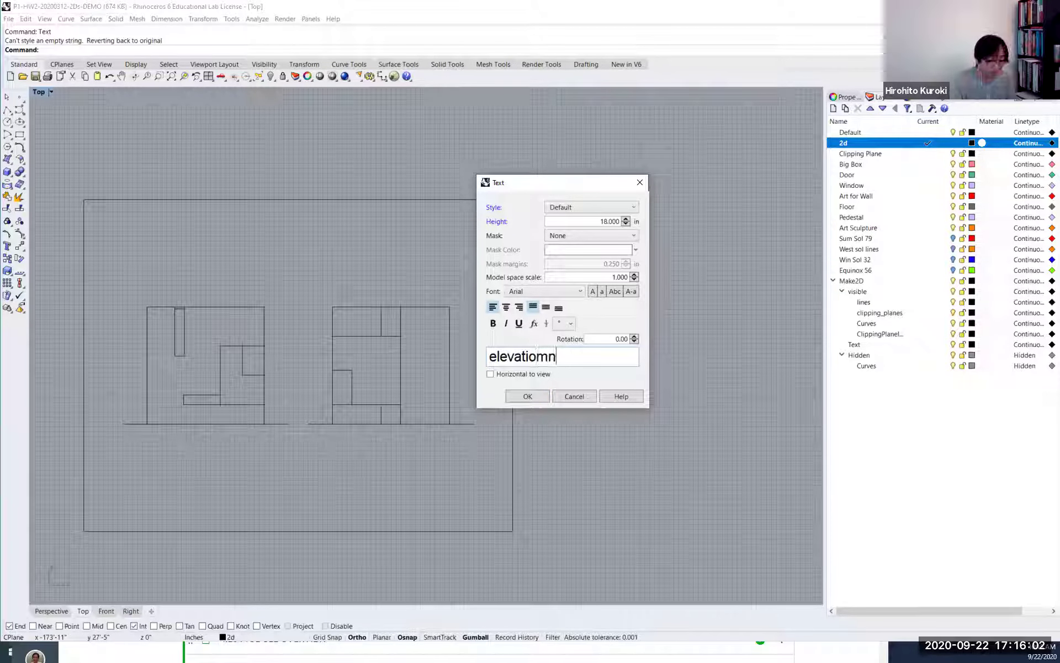
{"action": "key", "text": "BackSpace"}
{"action": "key", "text": "BackSpace"}
{"action": "key", "text": "BackSpace"}
{"action": "key", "text": "BackSpace"}
{"action": "key", "text": "BackSpace"}
{"action": "key", "text": "BackSpace"}
{"action": "key", "text": "BackSpace"}
{"action": "key", "text": "BackSpace"}
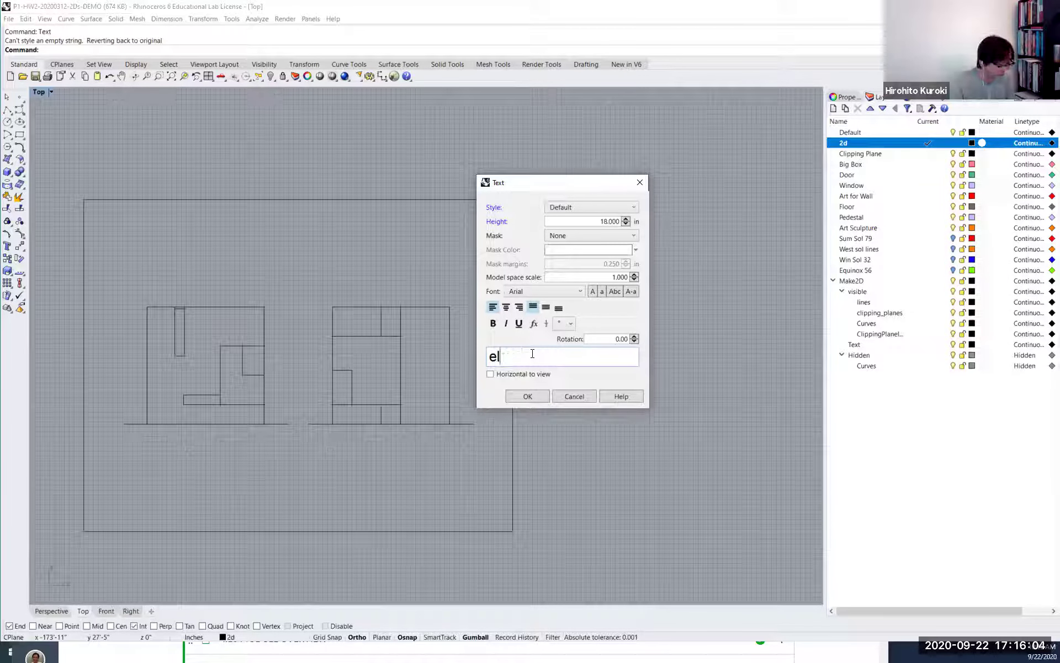
{"action": "key", "text": "BackSpace"}
{"action": "key", "text": "BackSpace"}
{"action": "type", "text": "ELEVATI"}
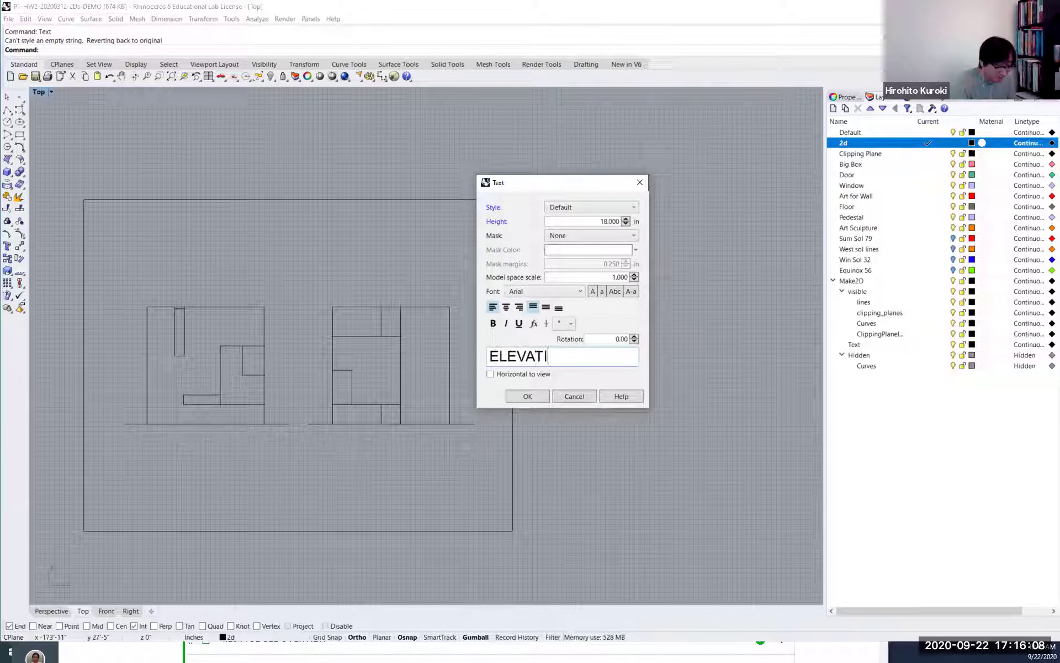
{"action": "type", "text": "ON"}
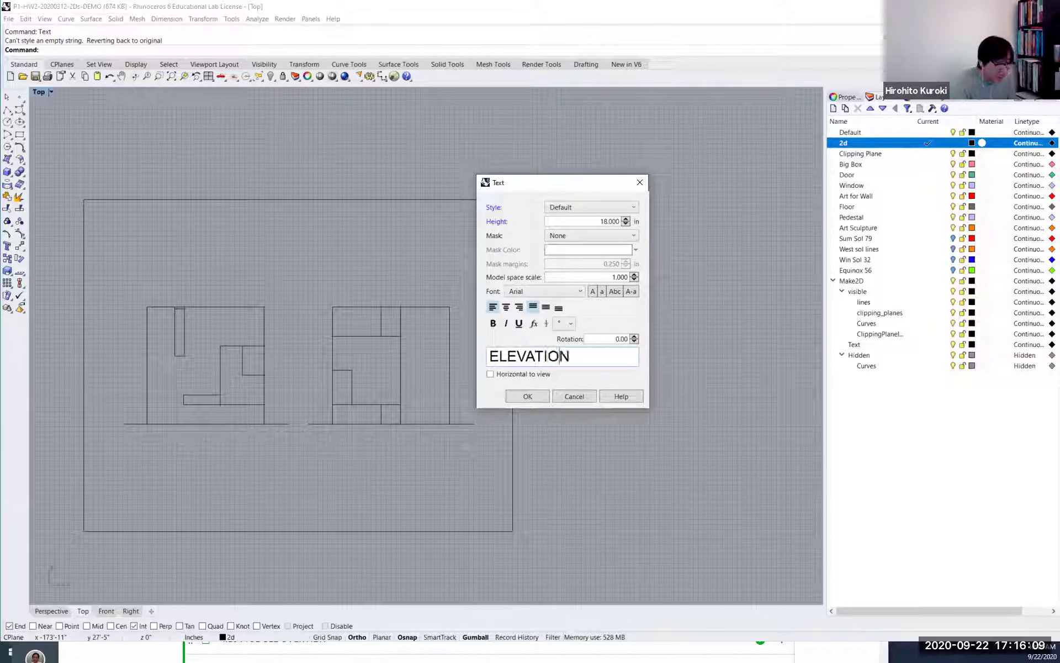
{"action": "left_click", "coordinate": [527, 396]}
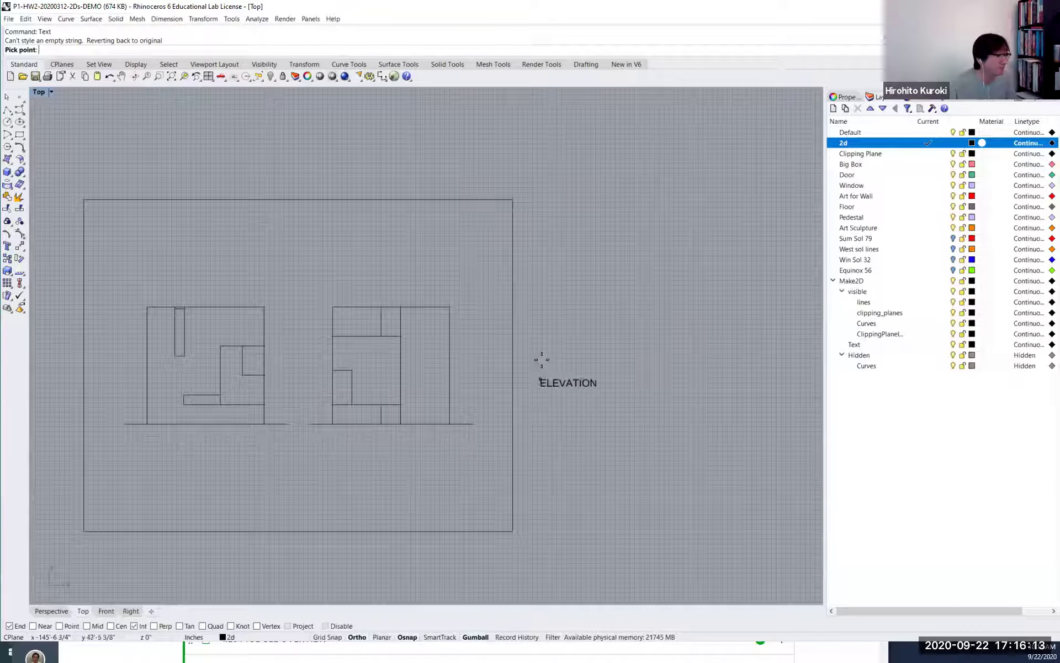
Place the ELEVATION label and nudge it just under the right end of the ground line.
{"action": "left_click", "coordinate": [389, 431]}
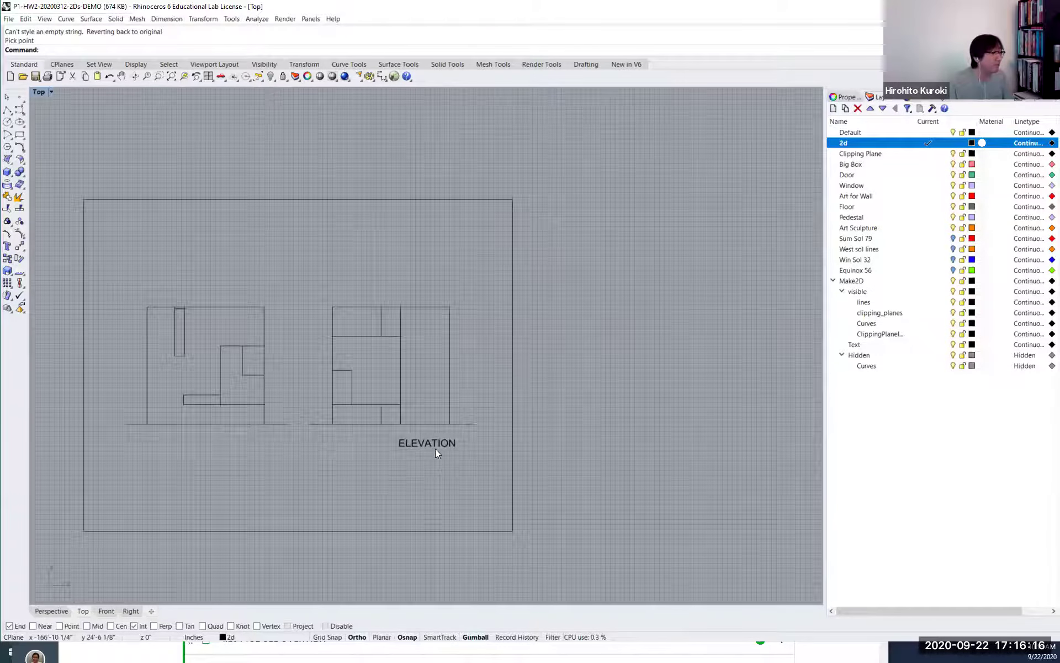
{"action": "scroll", "coordinate": [431, 426], "scroll_direction": "up", "scroll_amount": 4}
{"action": "left_click_drag", "start_coordinate": [431, 428], "coordinate": [440, 326]}
{"action": "key", "text": "Escape"}
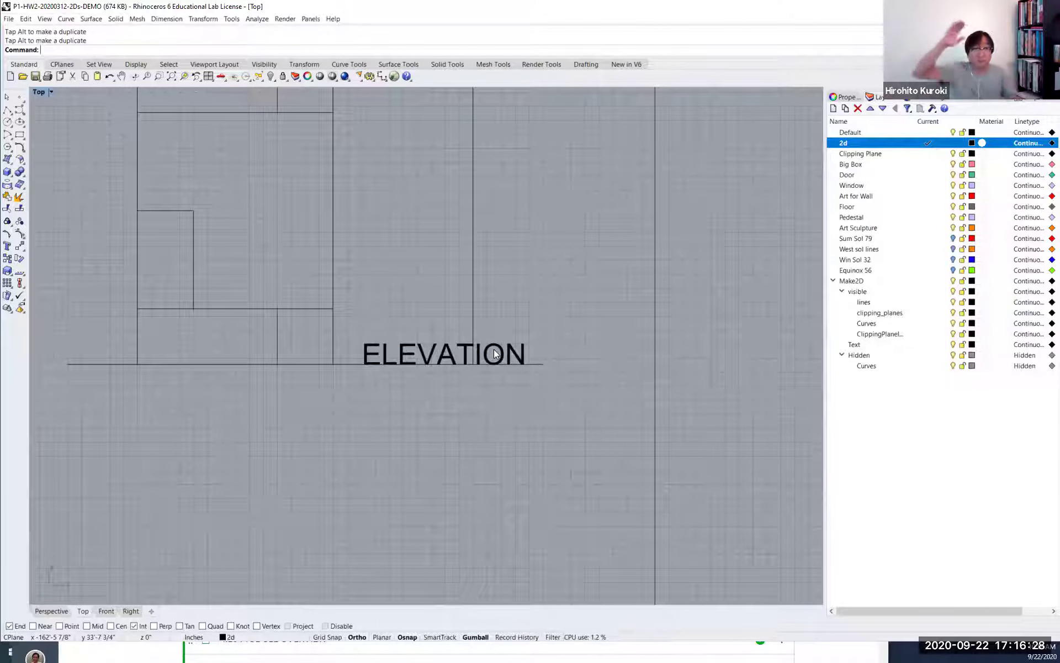
{"action": "left_click", "coordinate": [453, 347]}
{"action": "left_click_drag", "start_coordinate": [443, 324], "coordinate": [440, 416]}
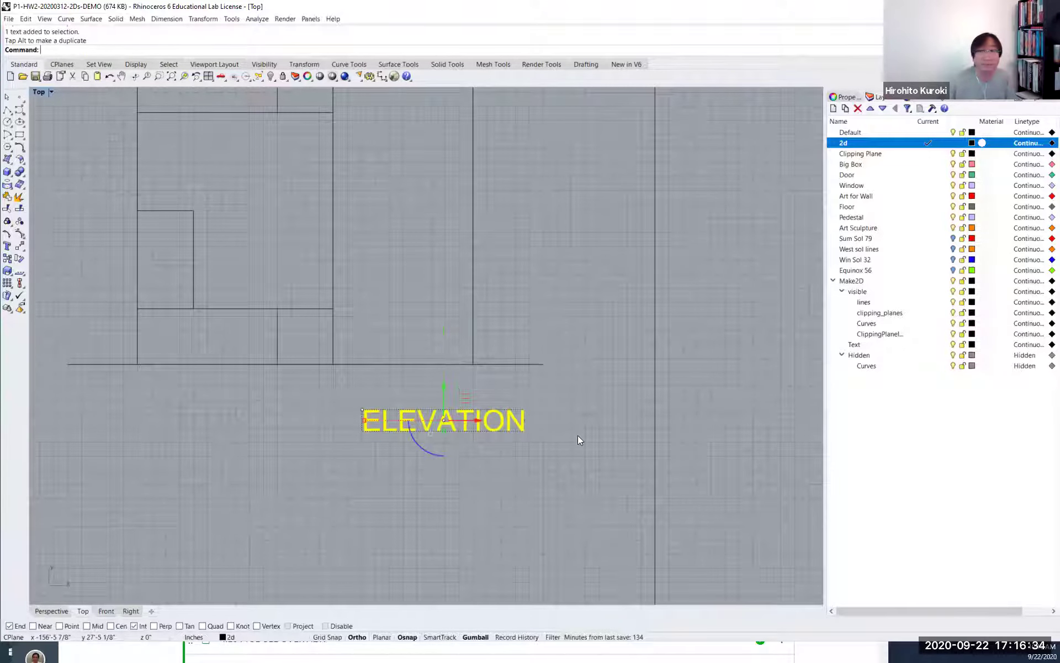
{"action": "left_click", "coordinate": [577, 440]}
{"action": "left_click", "coordinate": [498, 424]}
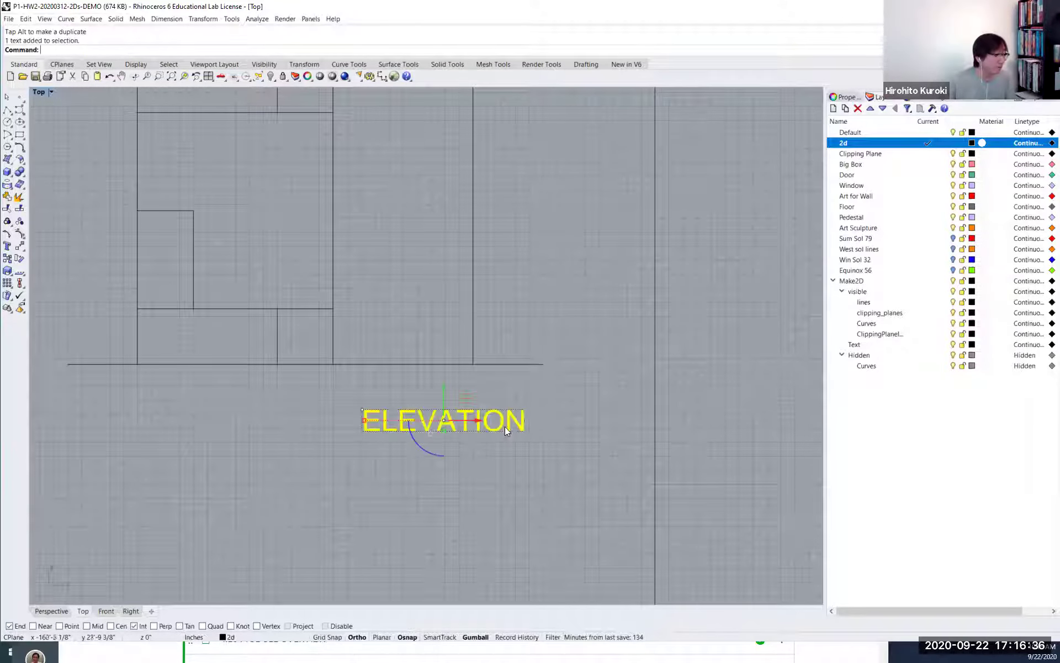
{"action": "left_click_drag", "start_coordinate": [484, 422], "coordinate": [499, 421]}
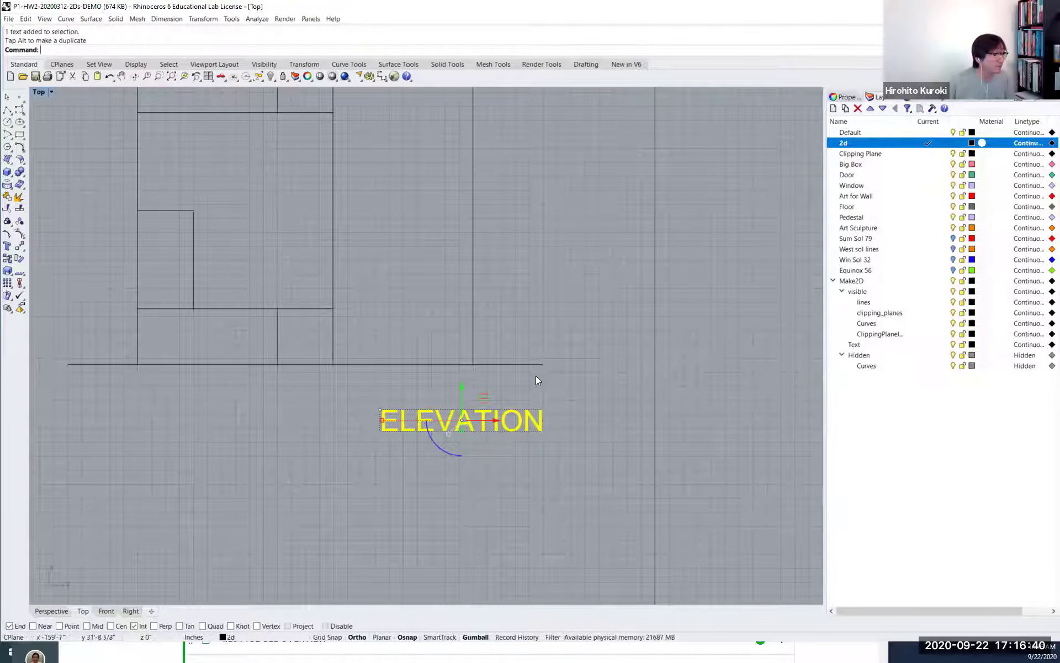
{"action": "scroll", "coordinate": [534, 371], "scroll_direction": "down", "scroll_amount": 2}
{"action": "left_click", "coordinate": [527, 364]}
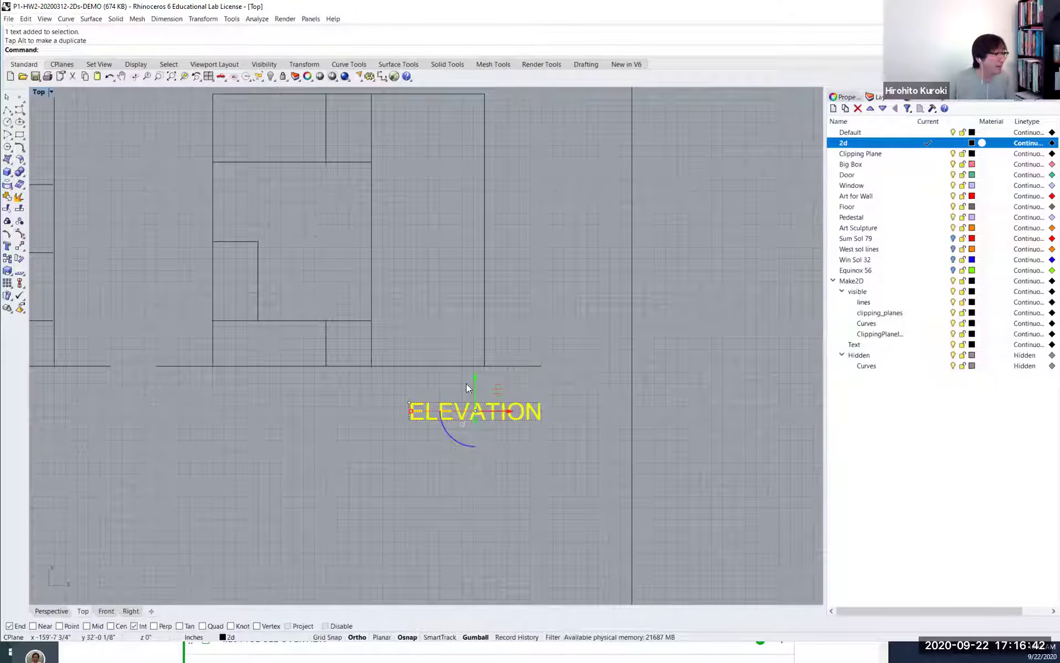
{"action": "left_click", "coordinate": [241, 368]}
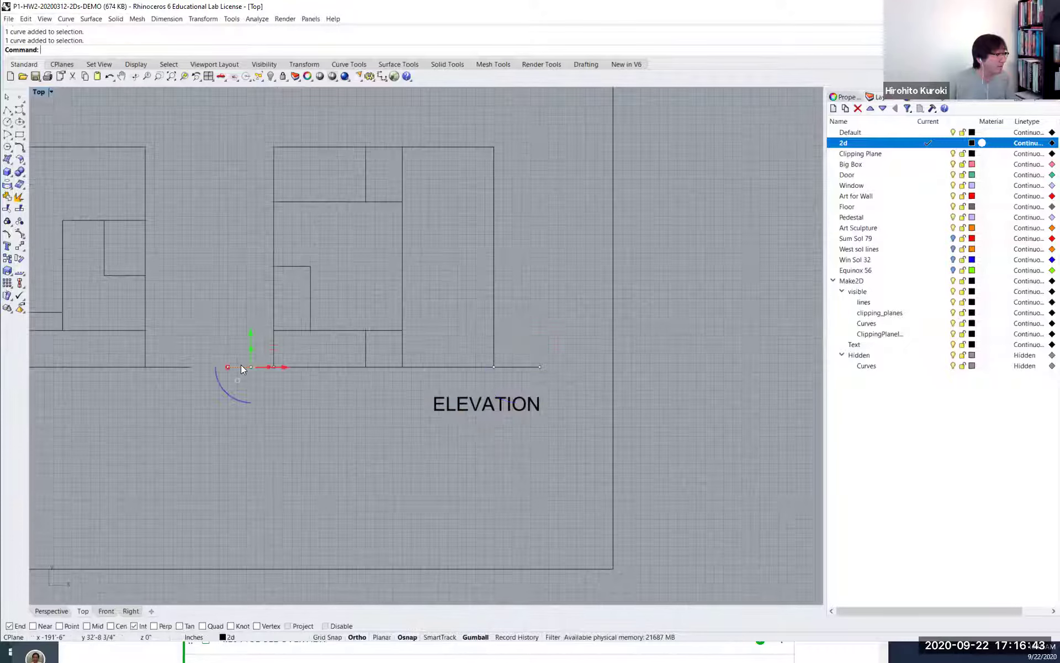
{"action": "left_click", "coordinate": [515, 367]}
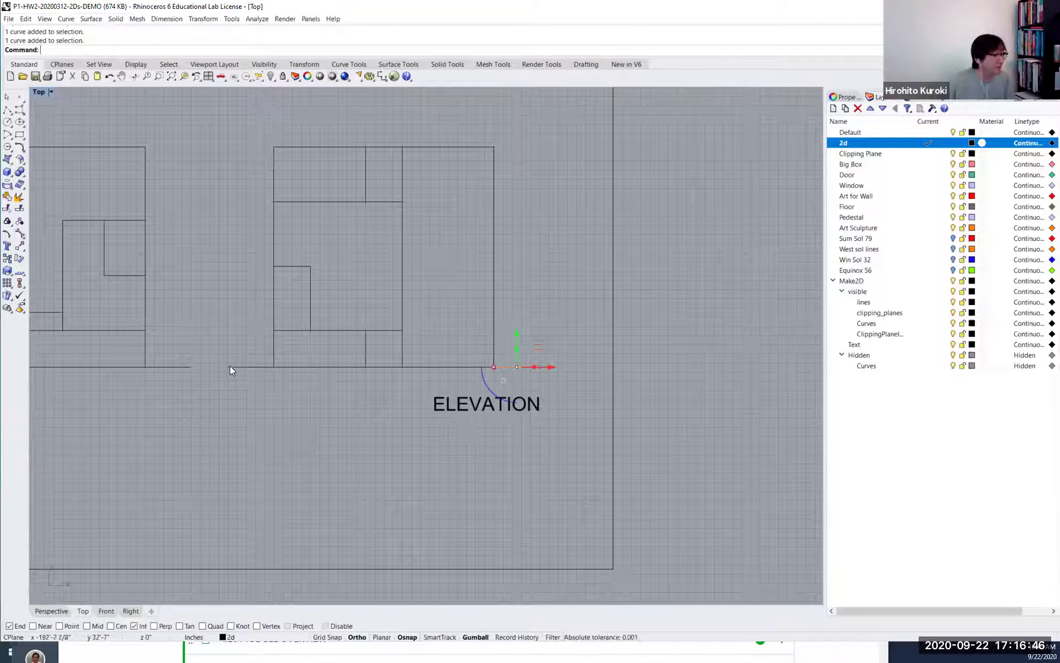
{"action": "key", "text": "Escape"}
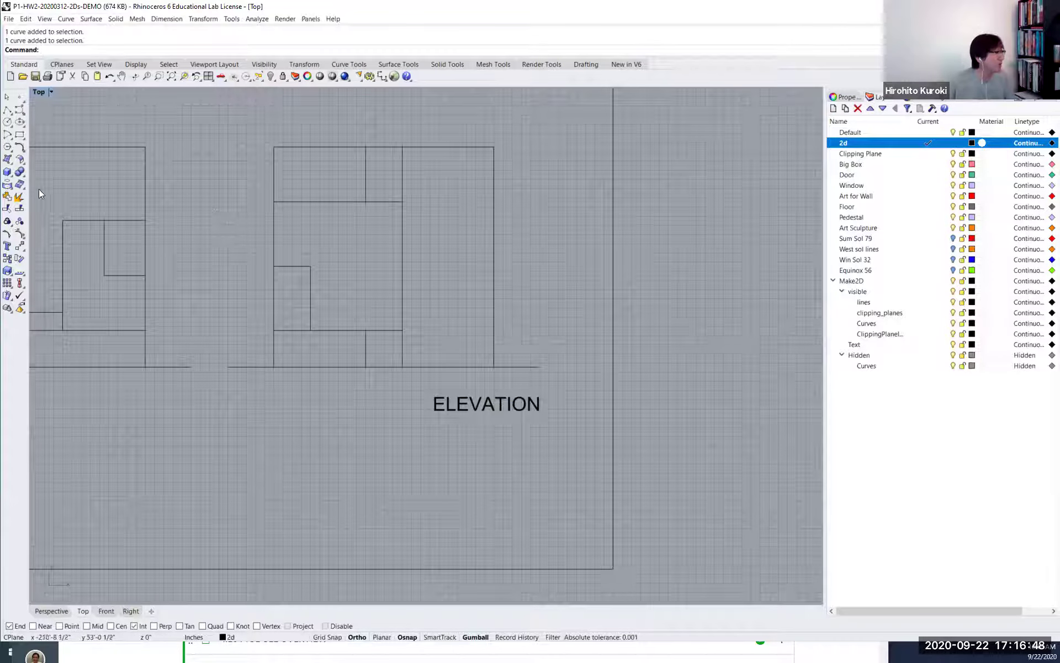
{"action": "left_click", "coordinate": [7, 109]}
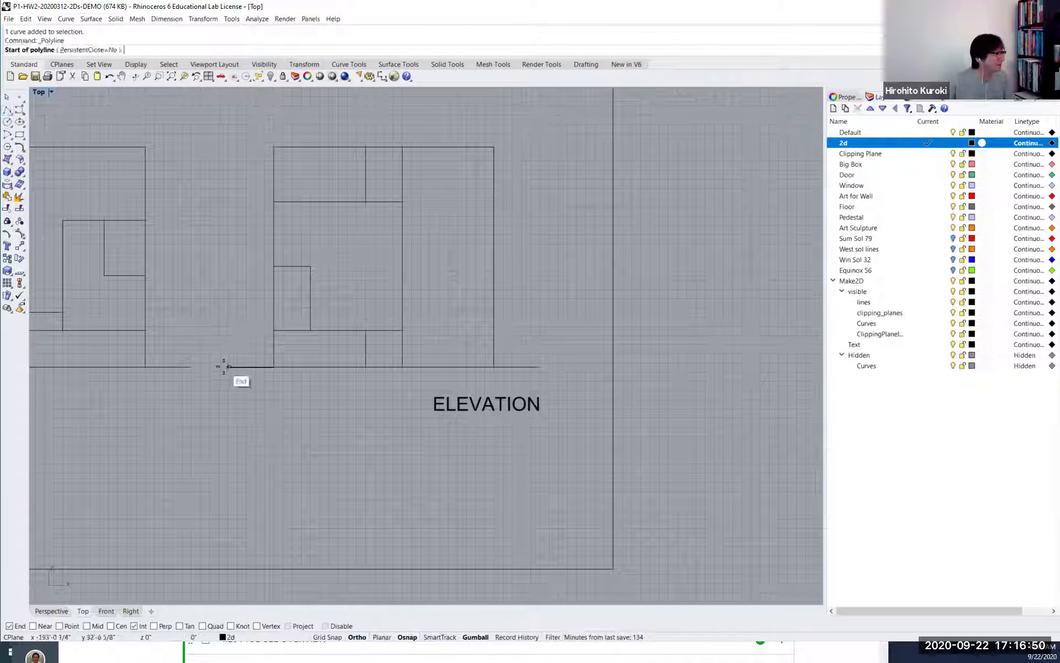
{"action": "key", "text": "Escape"}
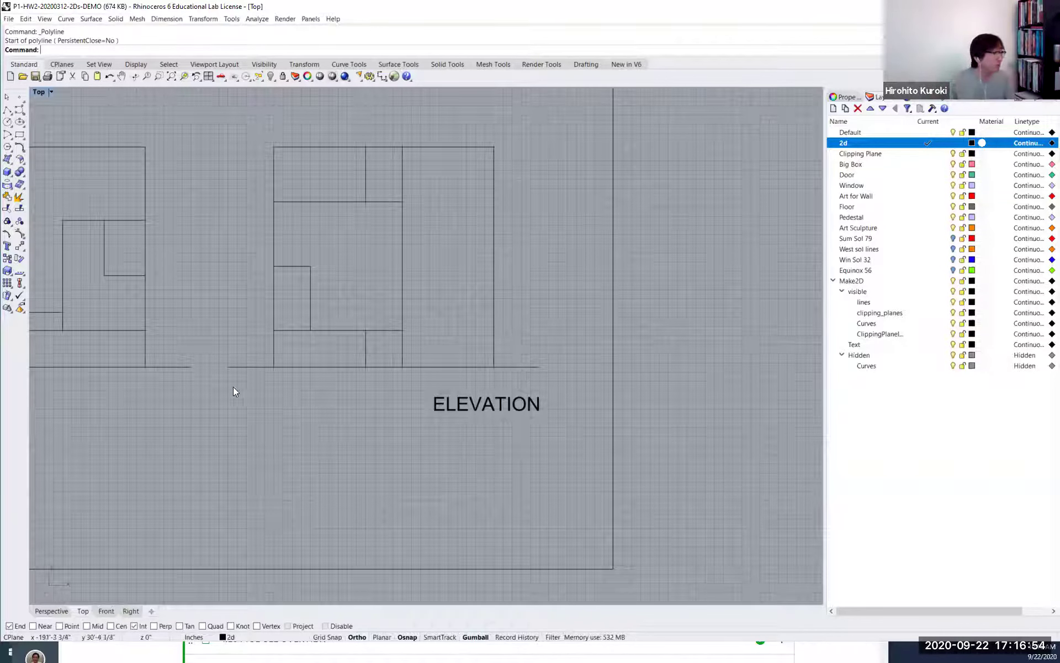
{"action": "left_click", "coordinate": [322, 367]}
{"action": "left_click_drag", "start_coordinate": [461, 365], "coordinate": [383, 370]}
{"action": "key", "text": "Escape"}
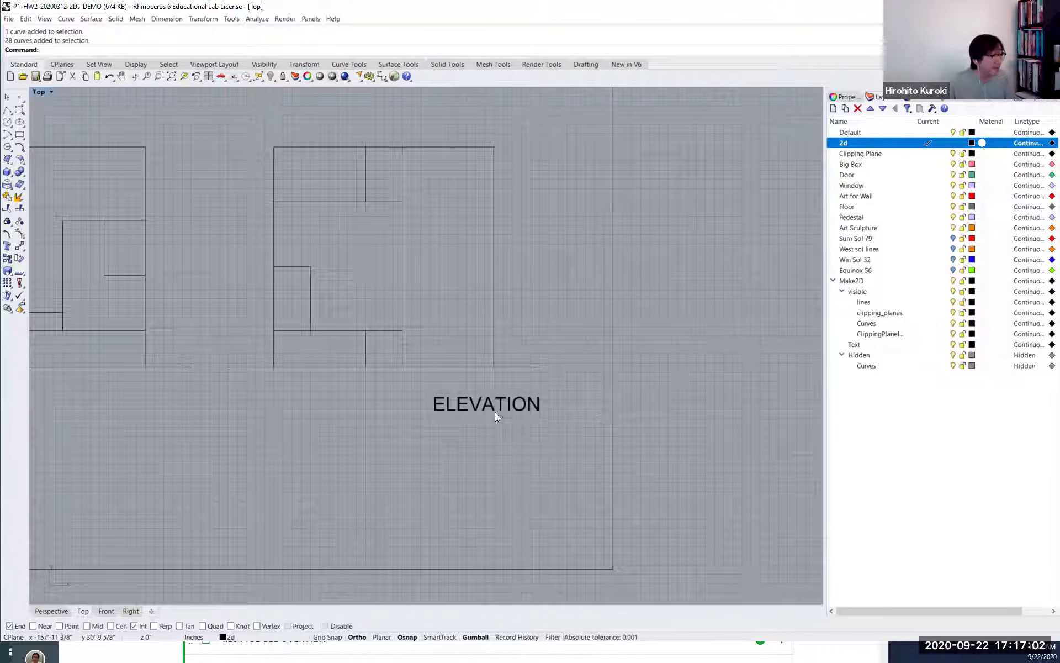
Duplicate the ELEVATION label just below the original.
{"action": "scroll", "coordinate": [502, 419], "scroll_direction": "down", "scroll_amount": 1}
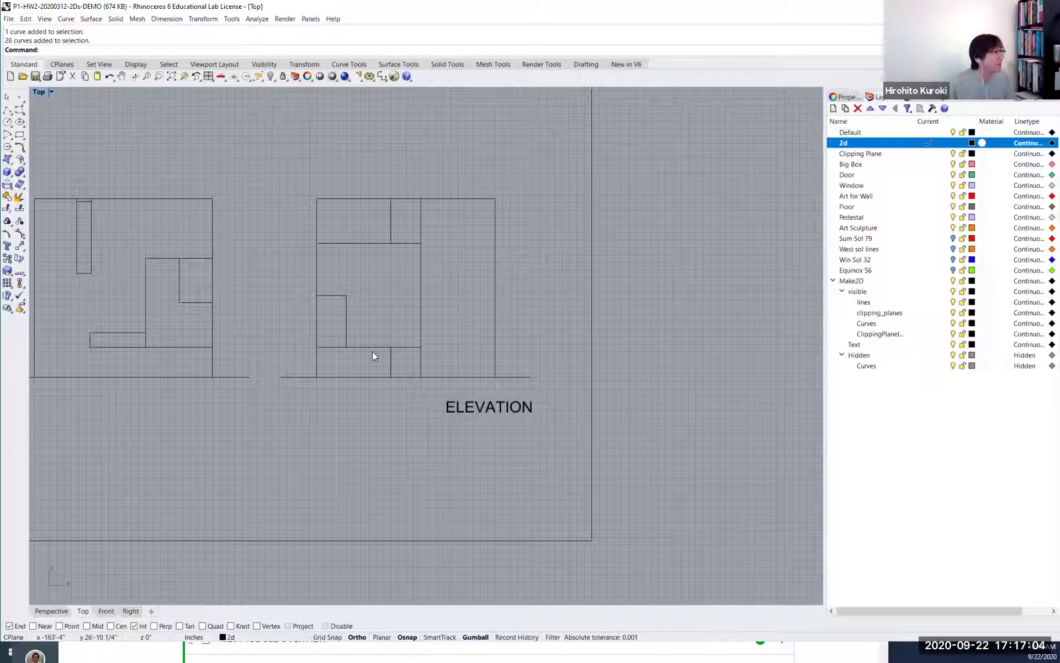
{"action": "scroll", "coordinate": [503, 420], "scroll_direction": "down", "scroll_amount": 1}
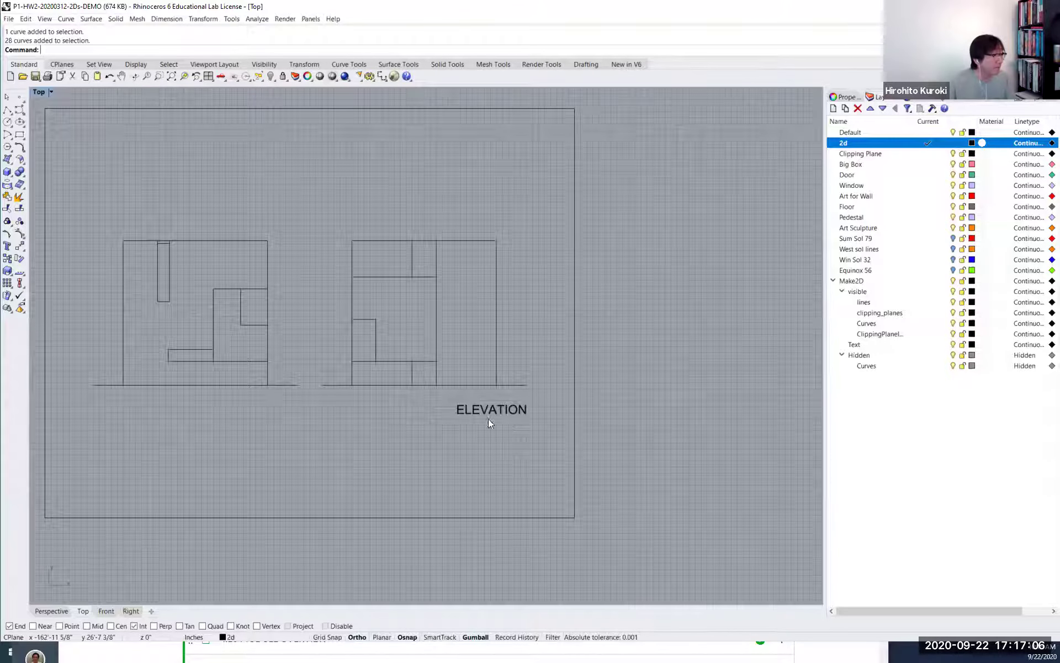
{"action": "scroll", "coordinate": [492, 415], "scroll_direction": "down", "scroll_amount": 1}
{"action": "scroll", "coordinate": [483, 424], "scroll_direction": "up", "scroll_amount": 2}
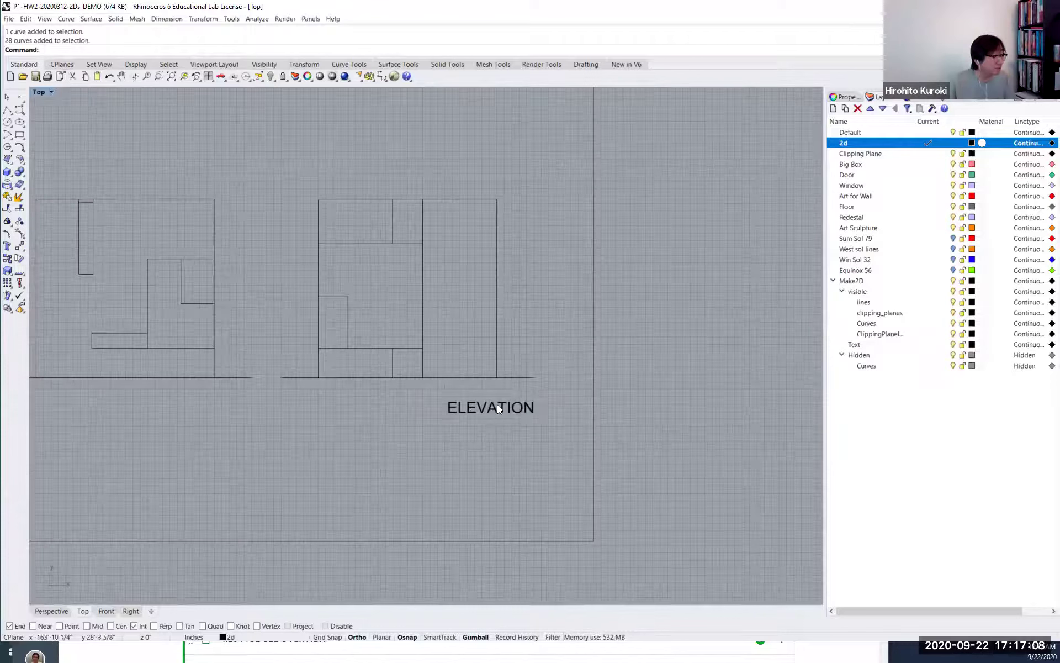
{"action": "right_click_drag", "start_coordinate": [535, 438], "coordinate": [599, 440]}
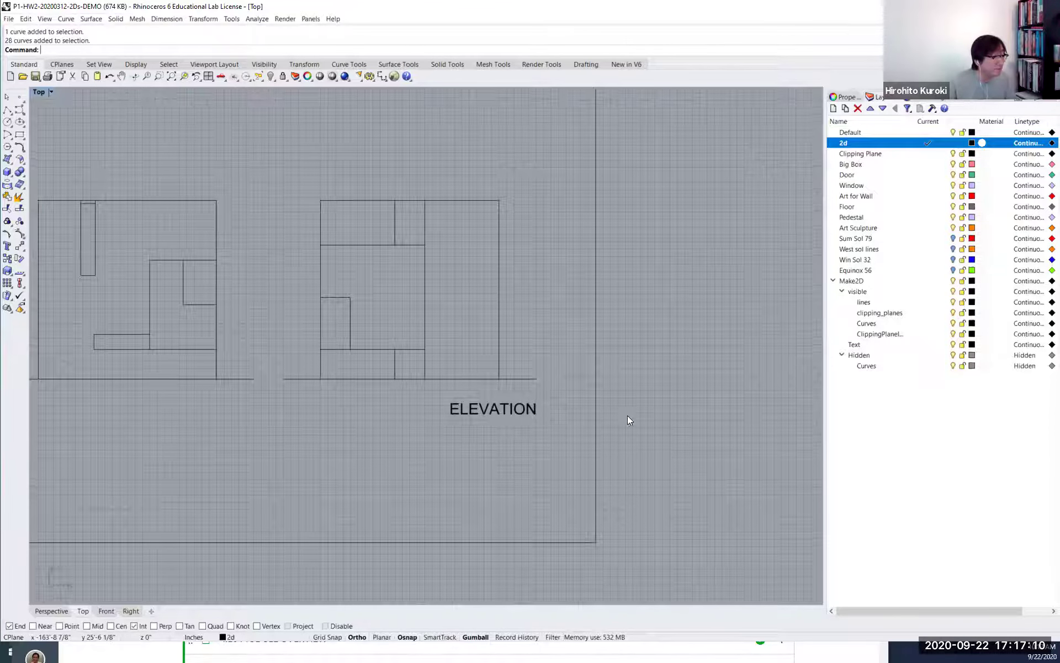
{"action": "right_click_drag", "start_coordinate": [576, 396], "coordinate": [615, 395]}
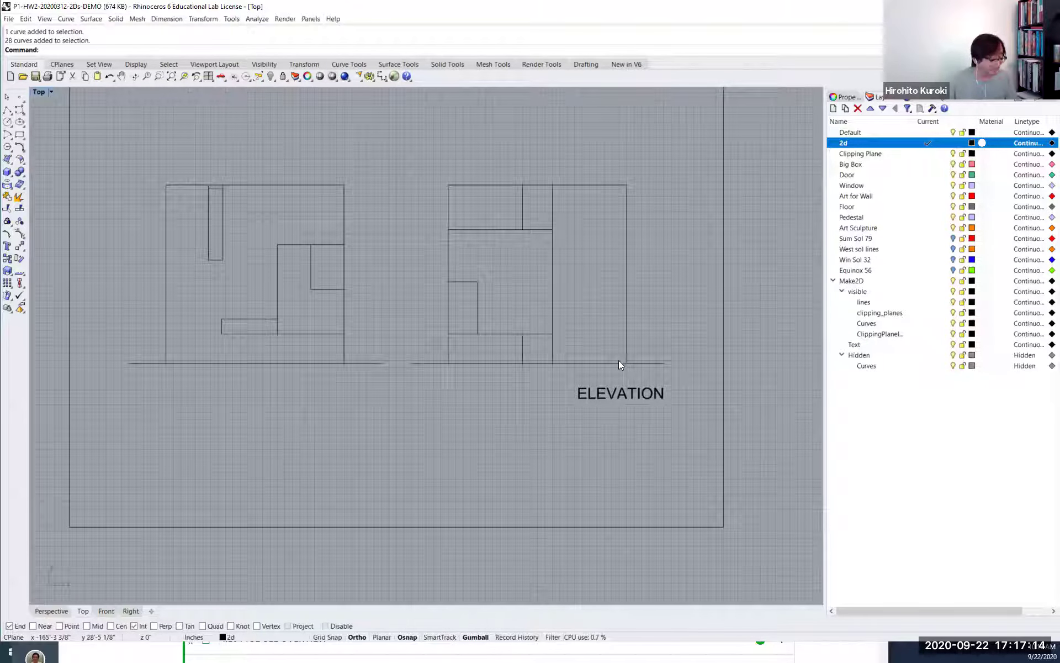
{"action": "left_click_drag", "start_coordinate": [619, 360], "coordinate": [619, 376]}
{"action": "left_click_drag", "start_coordinate": [634, 429], "coordinate": [632, 411]}
{"action": "key", "text": "Escape"}
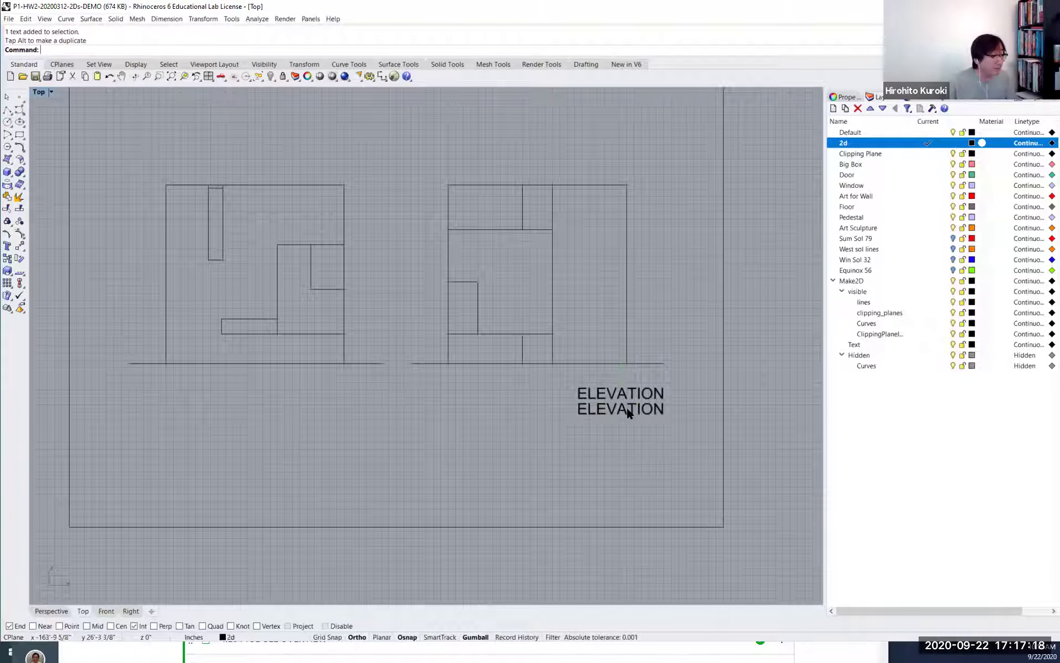
Select the lower ELEVATION copy and attempt a 0.5 scale, then cancel.
{"action": "type", "text": "le"}
{"action": "key", "text": "Return"}
{"action": "left_click", "coordinate": [632, 409]}
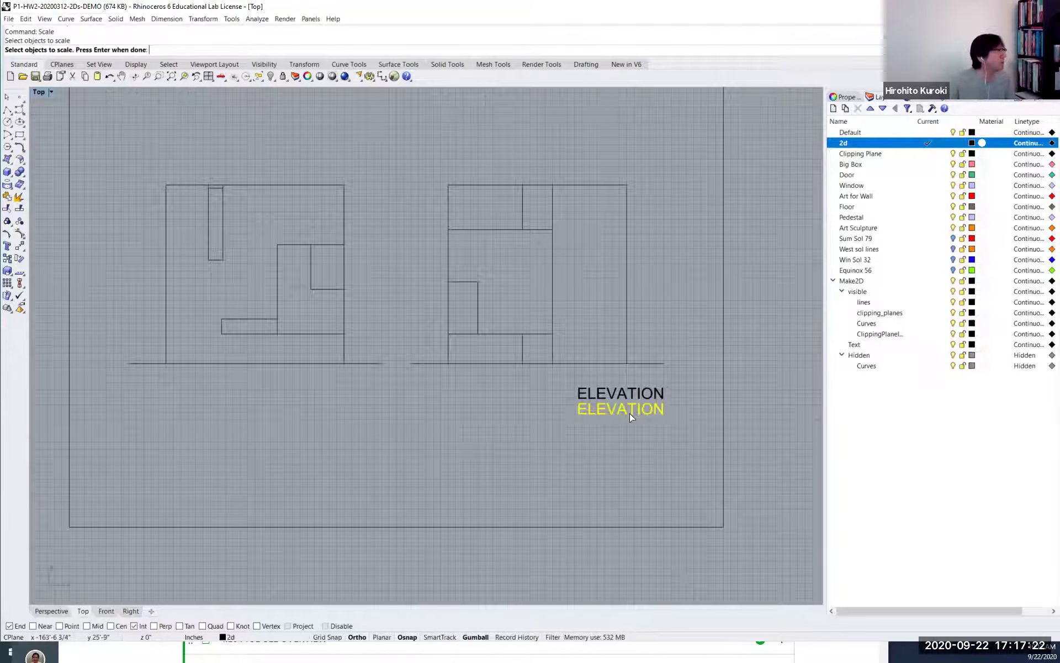
{"action": "type", "text": ".5"}
{"action": "key", "text": "Return"}
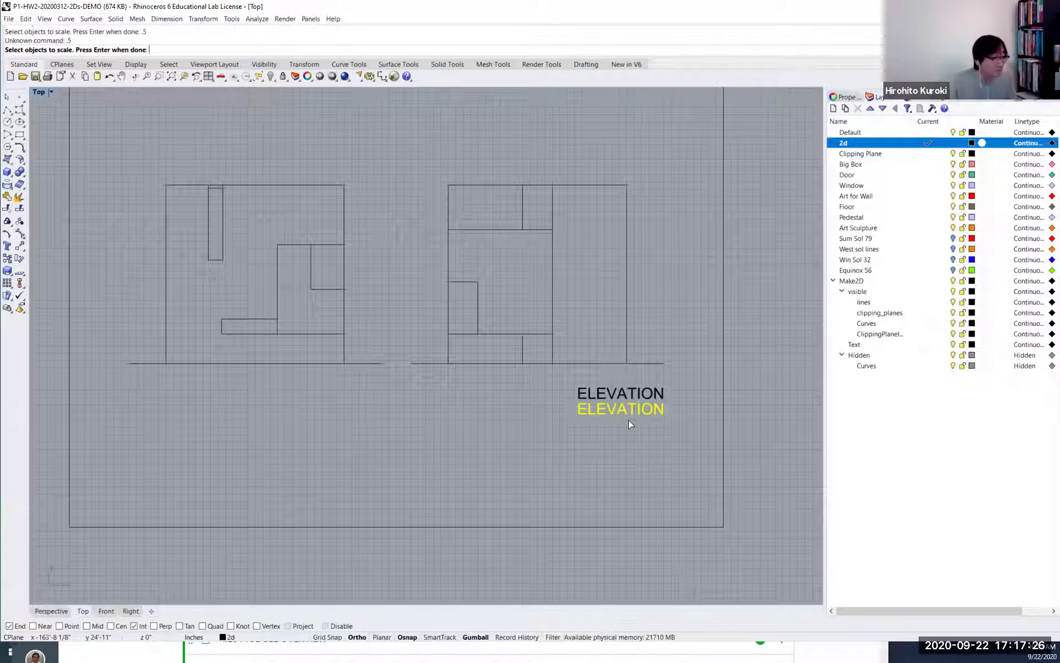
{"action": "key", "text": "Escape"}
Scale the copied label by 0.5, anchored at its right end.
{"action": "type", "text": "scale"}
{"action": "key", "text": "Return"}
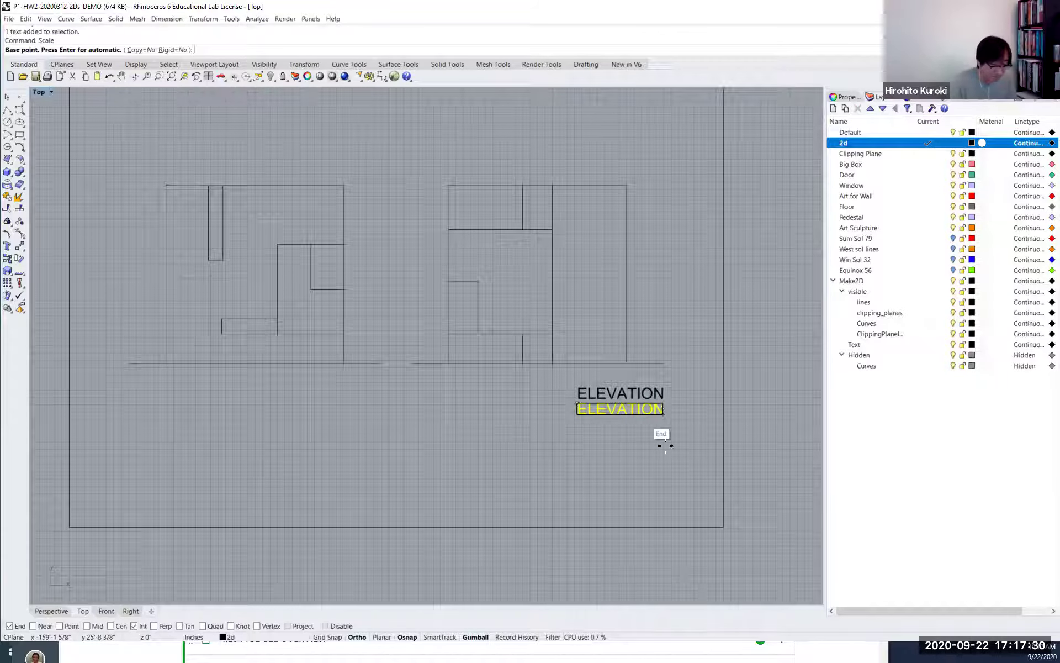
{"action": "type", "text": ".5"}
{"action": "key", "text": "Return"}
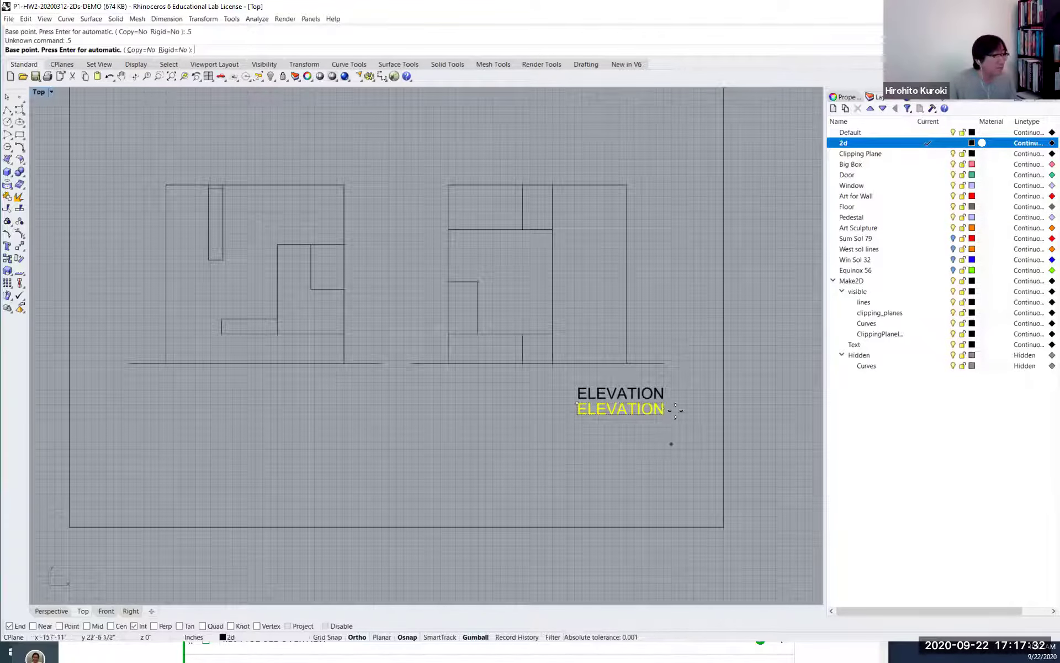
{"action": "left_click", "coordinate": [663, 417]}
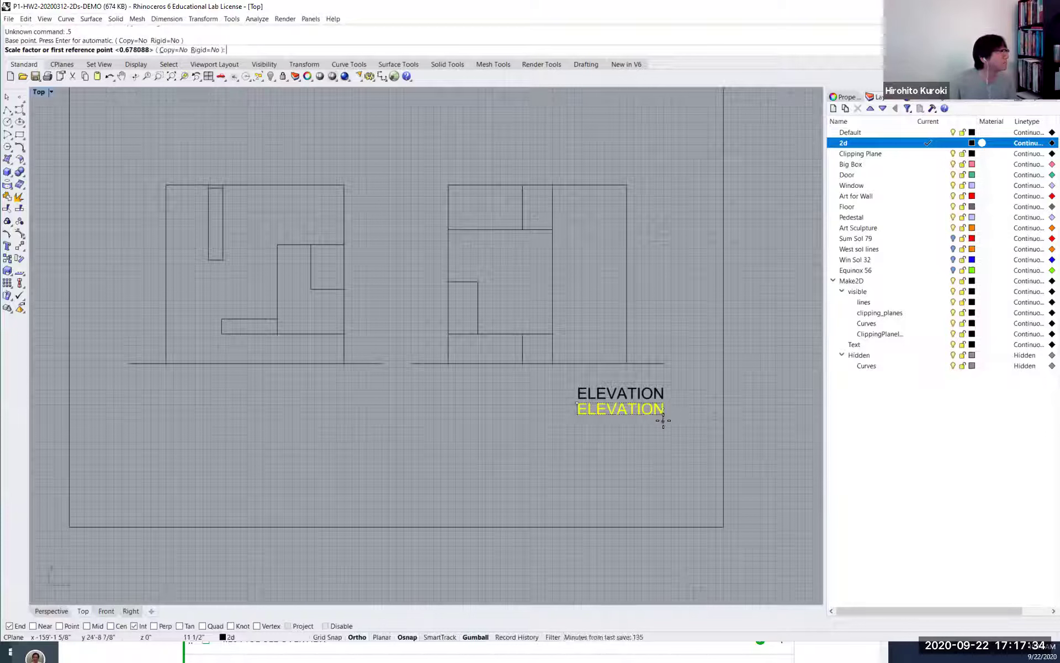
{"action": "type", "text": ".5"}
{"action": "key", "text": "Return"}
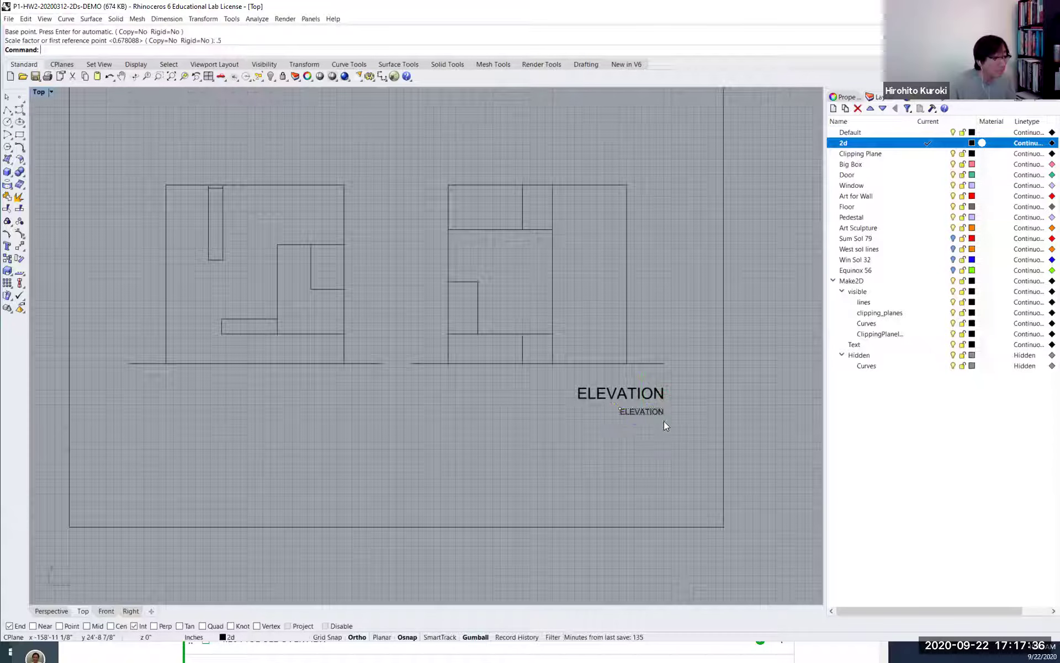
{"action": "scroll", "coordinate": [652, 412], "scroll_direction": "up", "scroll_amount": 2}
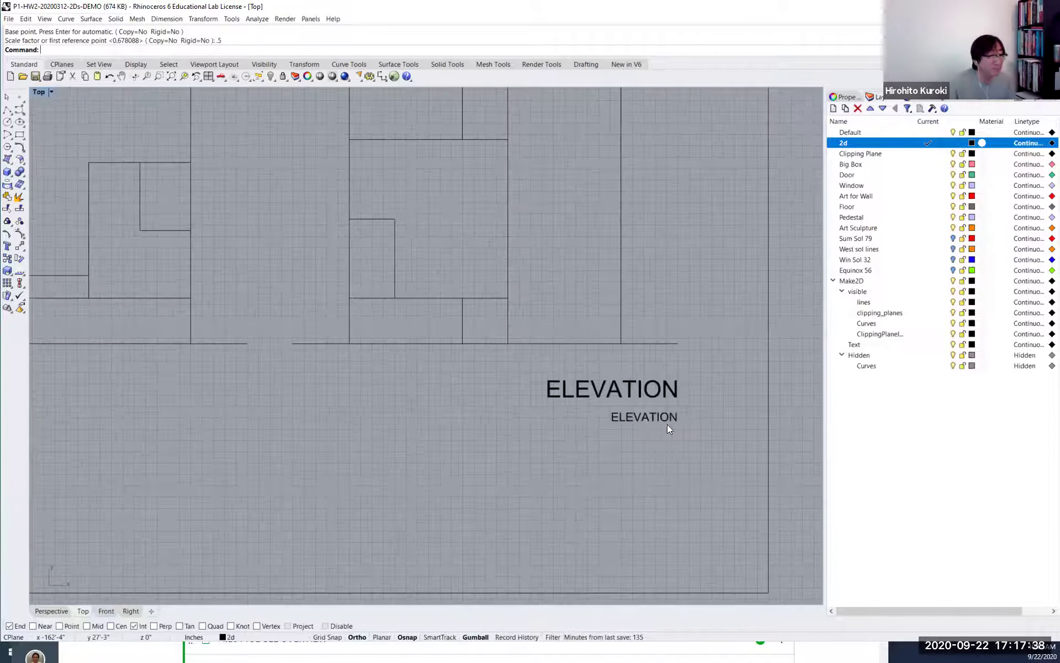
{"action": "scroll", "coordinate": [669, 406], "scroll_direction": "up", "scroll_amount": 2}
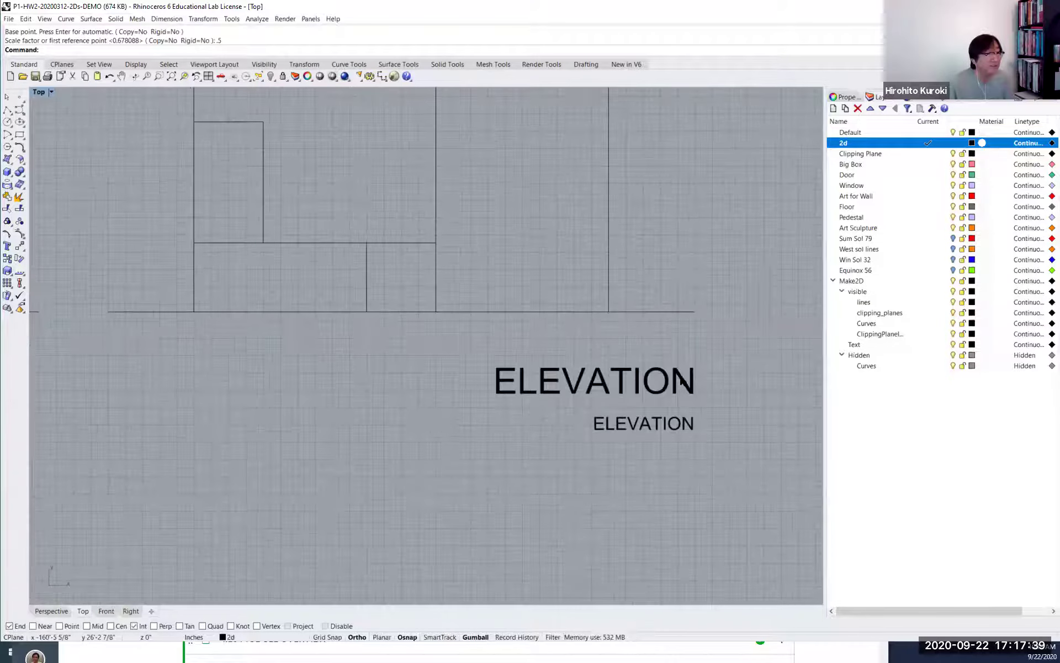
Change the small label's text to 1/8" = 1'-0".
{"action": "left_click", "coordinate": [679, 425]}
{"action": "double_click", "coordinate": [661, 430]}
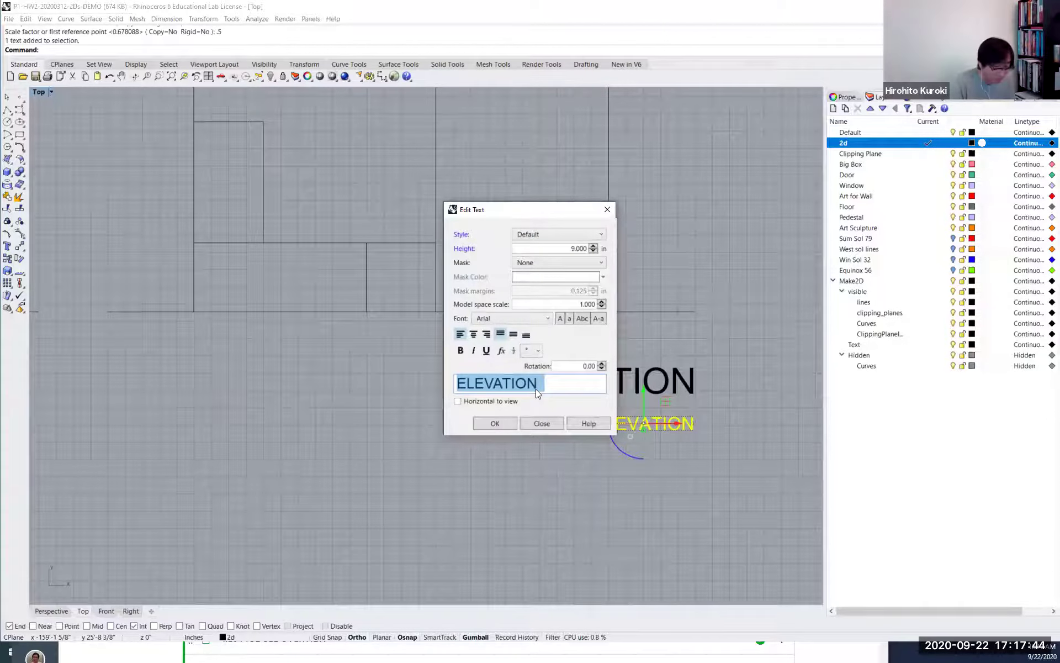
{"action": "type", "text": "1/8\" ="}
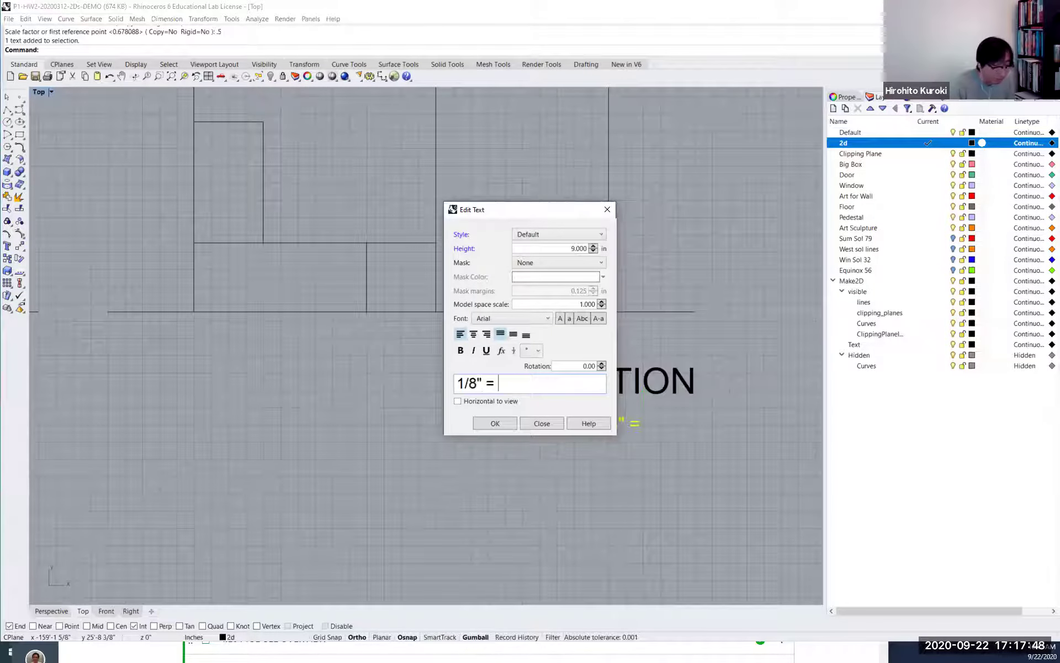
{"action": "type", "text": " 1'-0"}
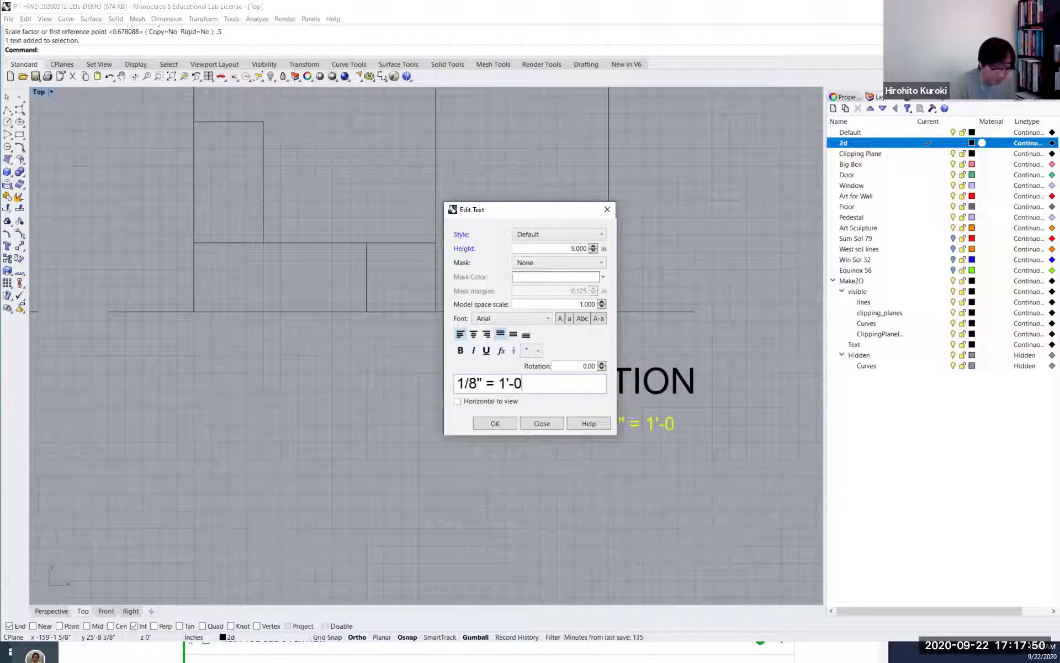
{"action": "key", "text": "ctrl+a"}
{"action": "key", "text": "BackSpace"}
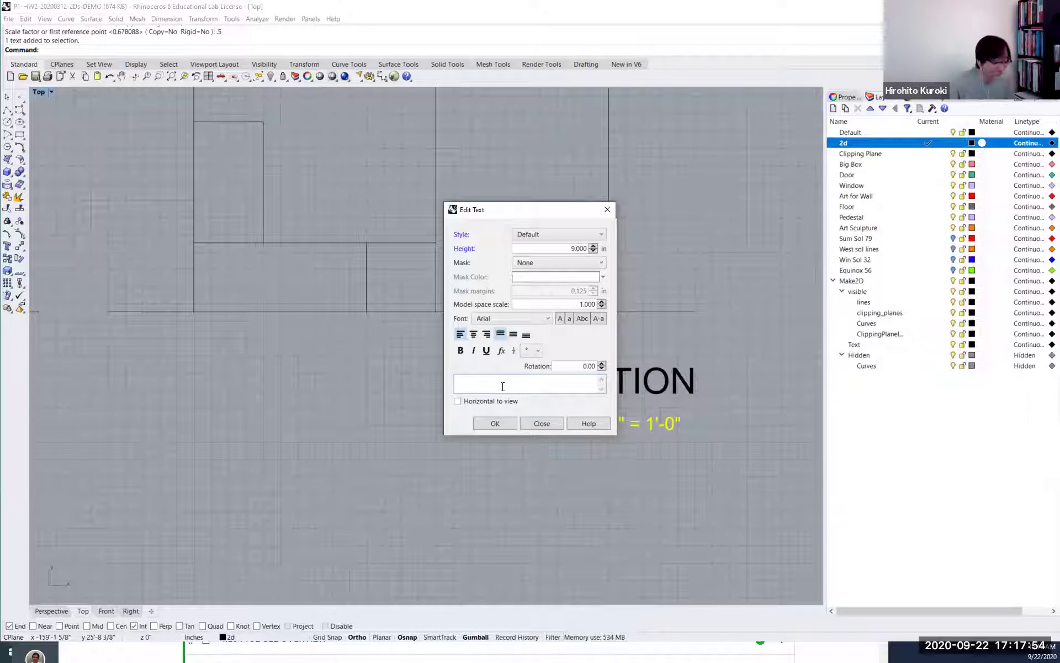
{"action": "type", "text": "1/"}
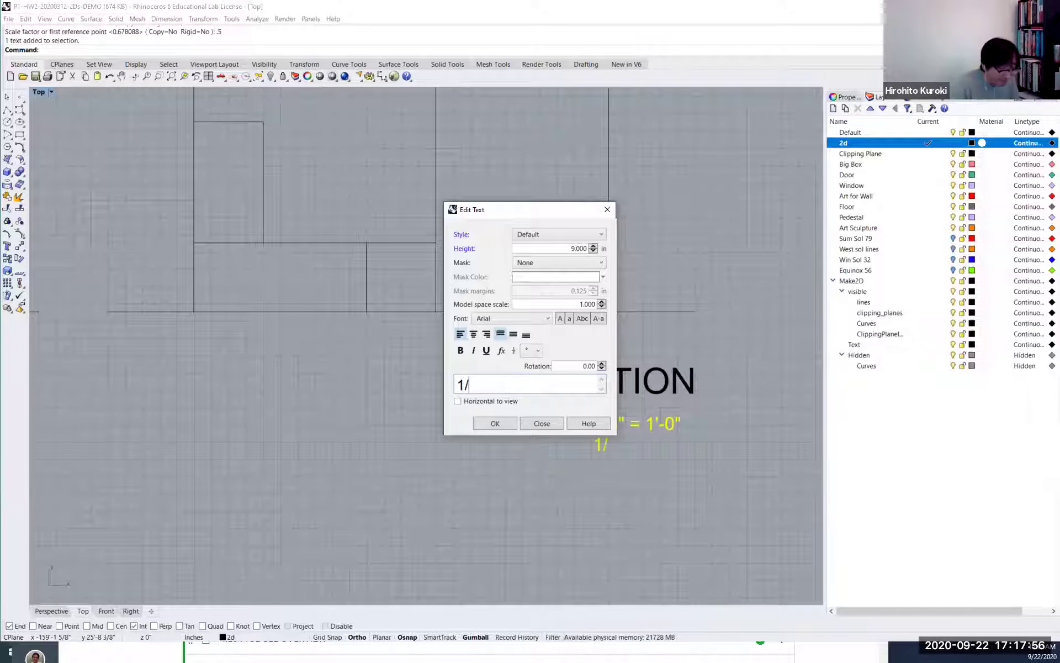
{"action": "type", "text": "8\" = "}
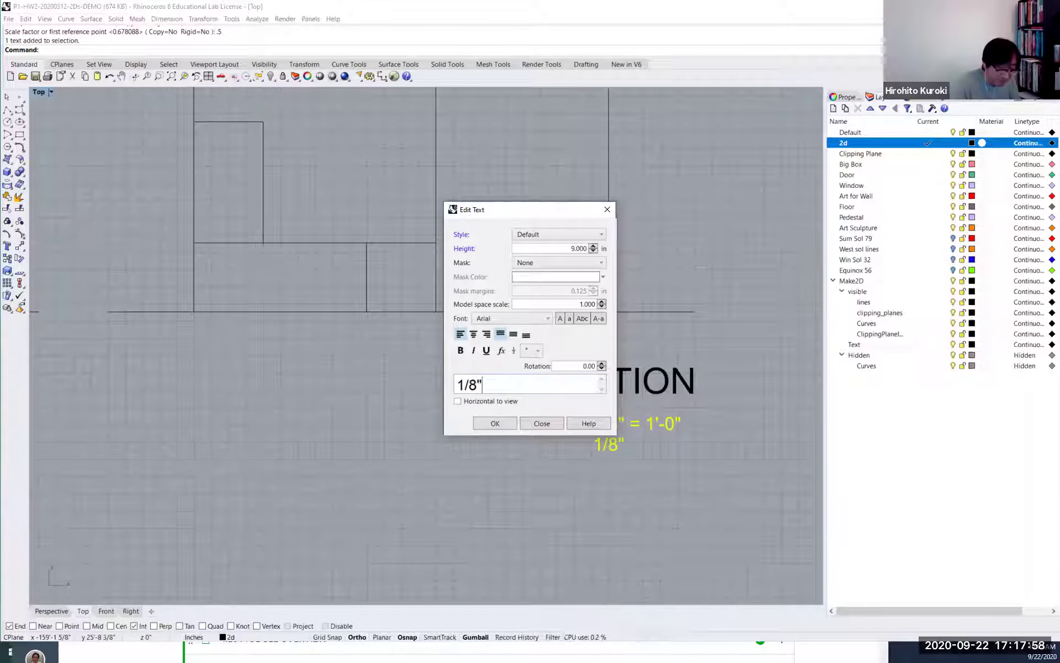
{"action": "type", "text": "1'-0\""}
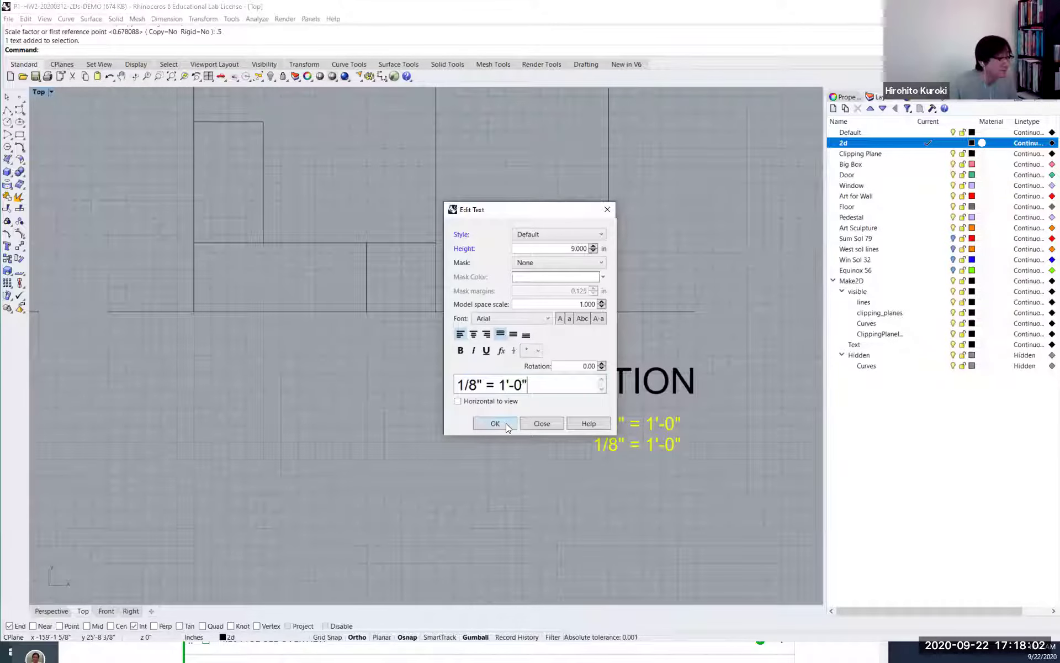
{"action": "left_click", "coordinate": [495, 423]}
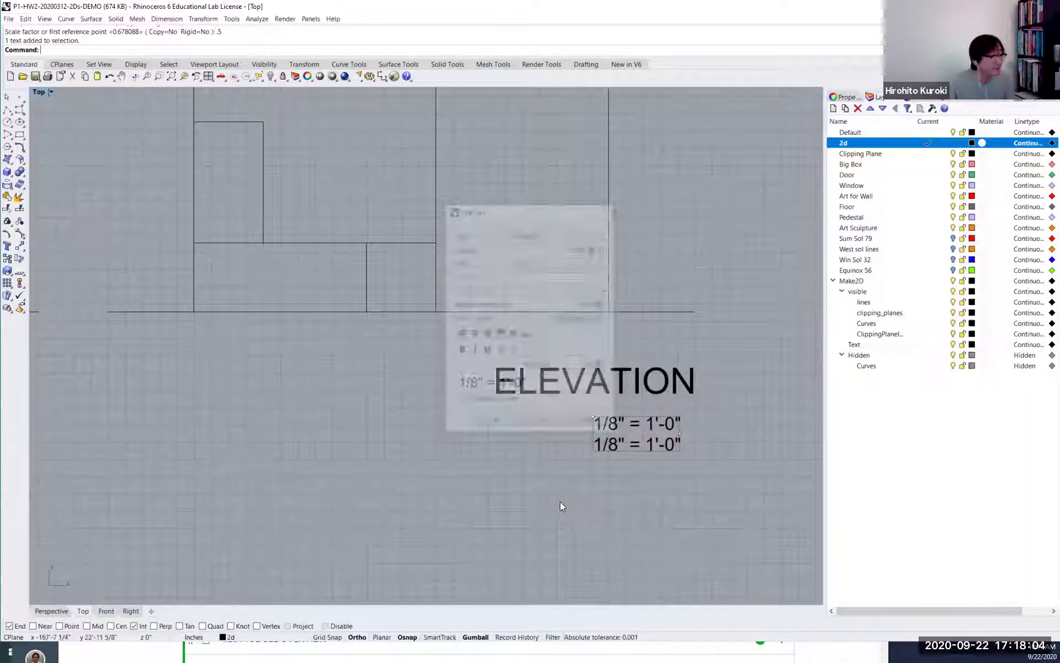
Re-edit the lower scale note's text and confirm it.
{"action": "left_click", "coordinate": [594, 440]}
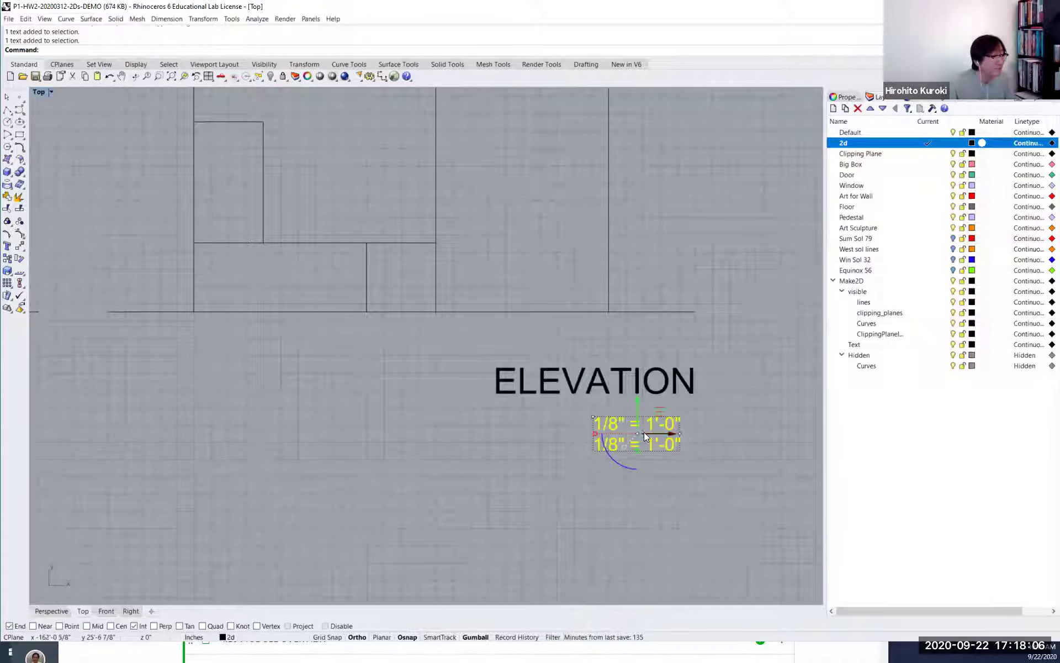
{"action": "double_click", "coordinate": [648, 439]}
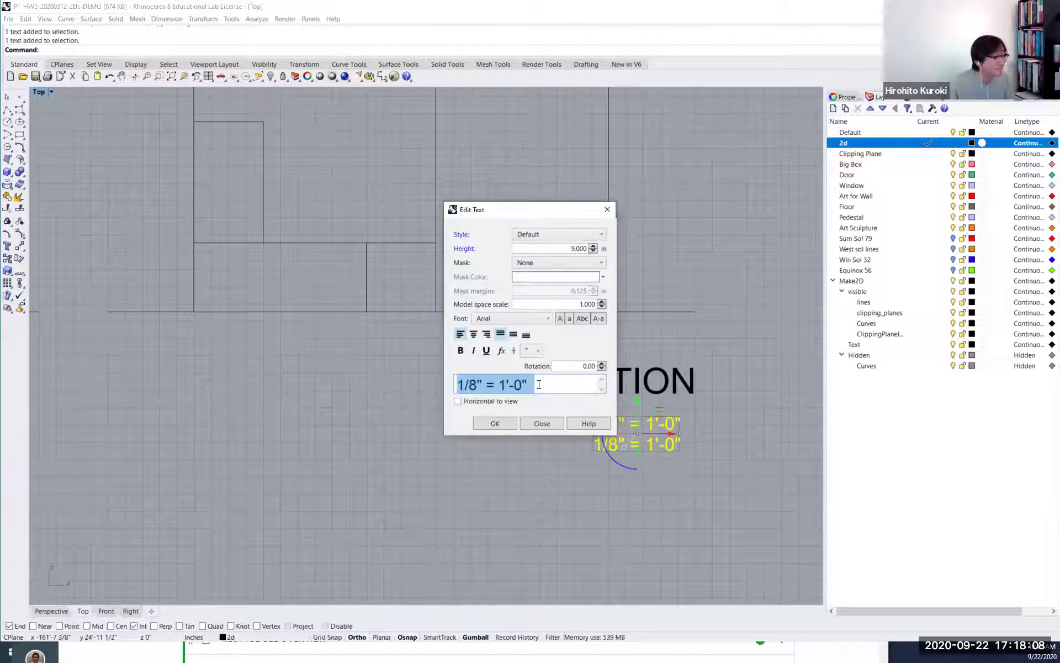
{"action": "left_click_drag", "start_coordinate": [533, 384], "coordinate": [443, 384]}
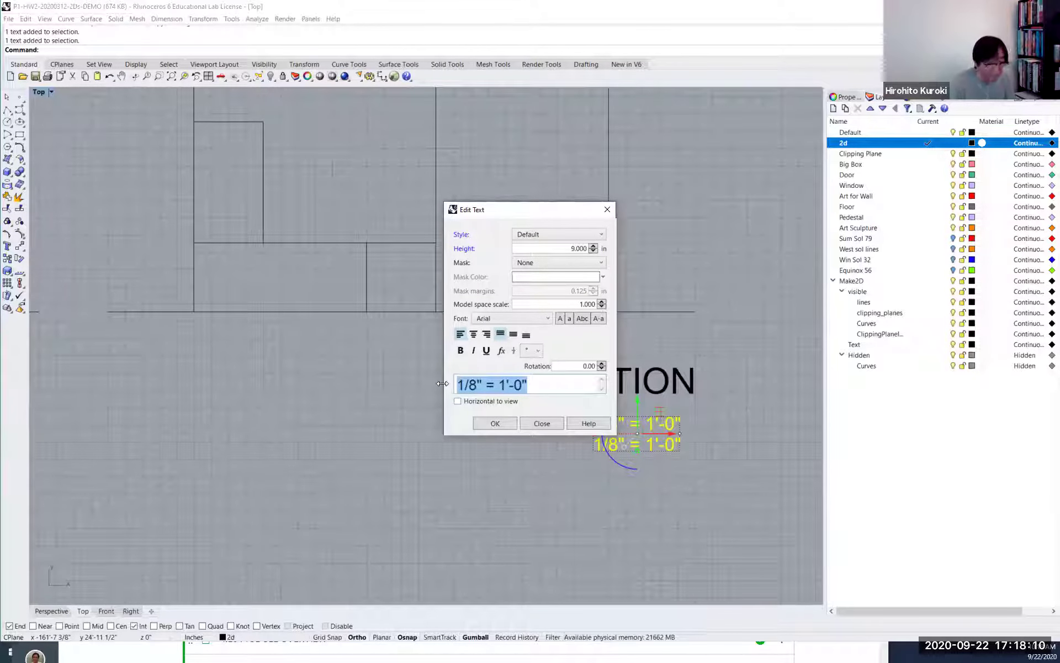
{"action": "key", "text": "ctrl+x"}
{"action": "key", "text": "ctrl+v"}
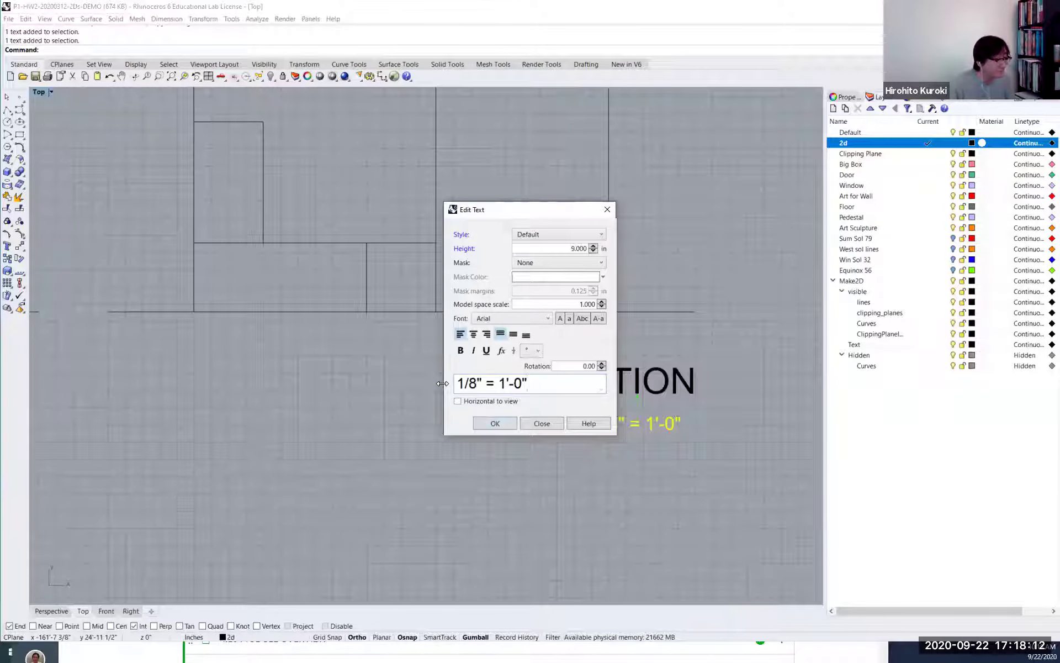
{"action": "left_click", "coordinate": [502, 427]}
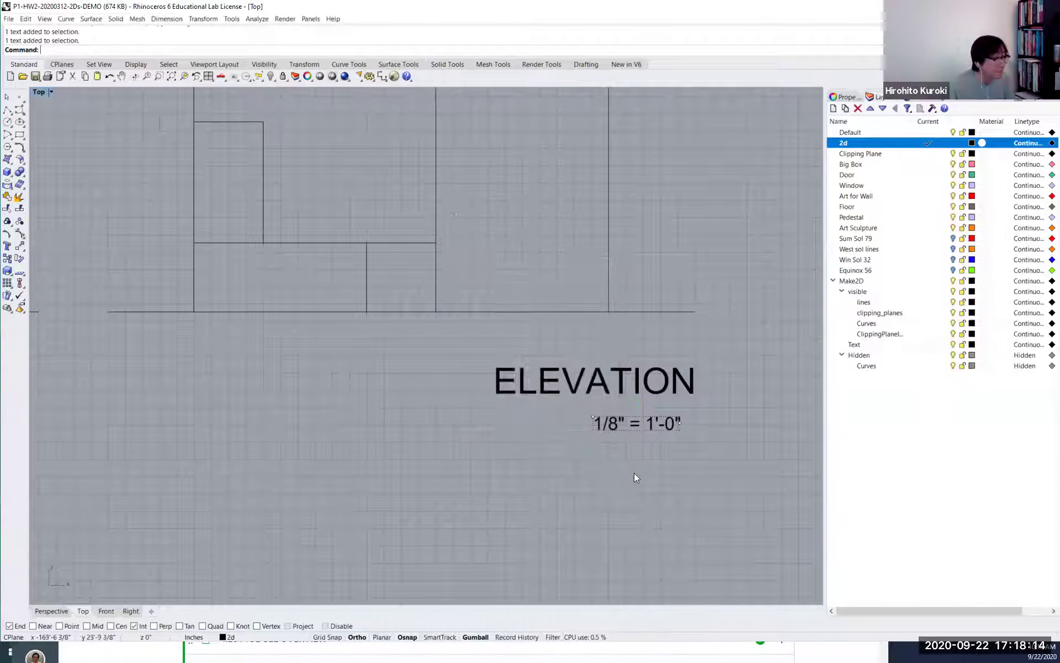
Move the scale note right and up so it sits under the ELEVATION title.
{"action": "left_click", "coordinate": [662, 422]}
{"action": "left_click_drag", "start_coordinate": [674, 424], "coordinate": [692, 424]}
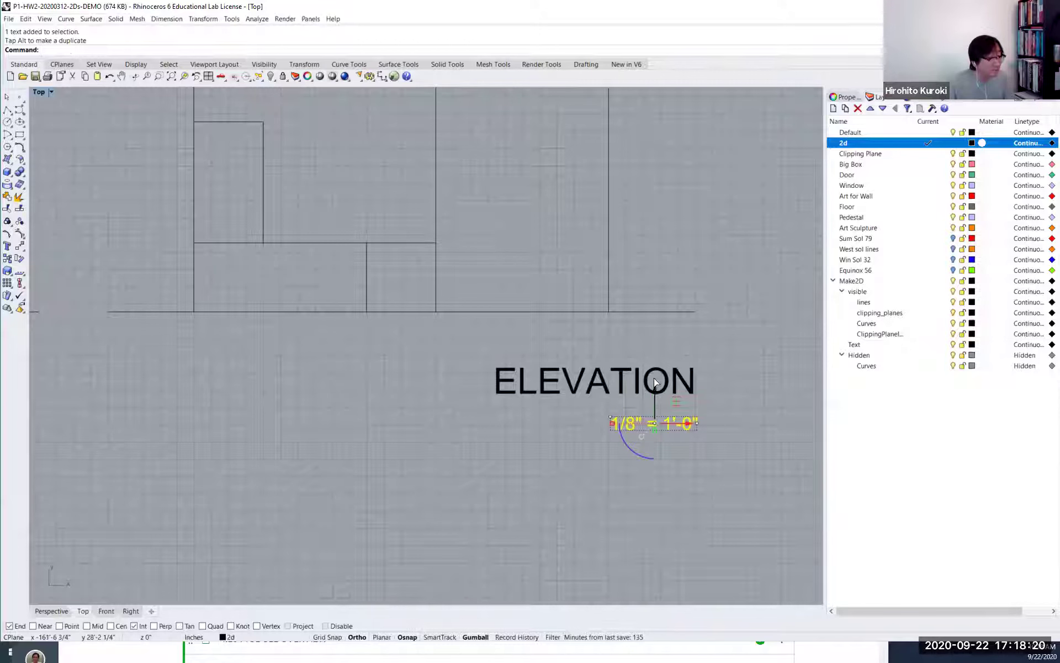
{"action": "left_click_drag", "start_coordinate": [655, 387], "coordinate": [656, 377]}
{"action": "left_click", "coordinate": [711, 445]}
{"action": "scroll", "coordinate": [710, 445], "scroll_direction": "down", "scroll_amount": 2}
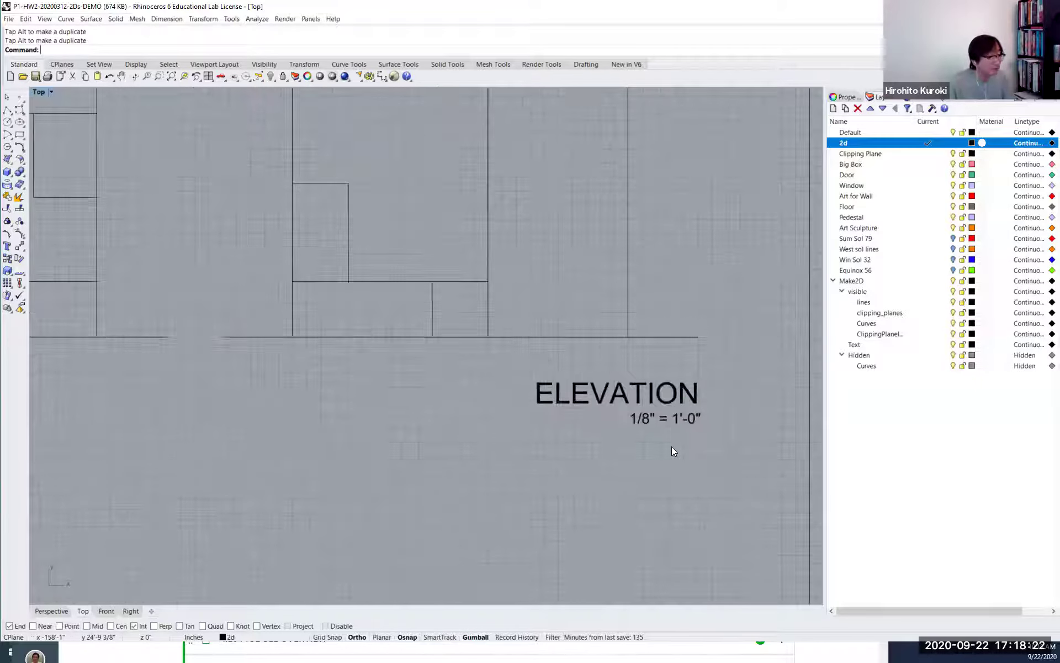
{"action": "scroll", "coordinate": [670, 449], "scroll_direction": "down", "scroll_amount": 2}
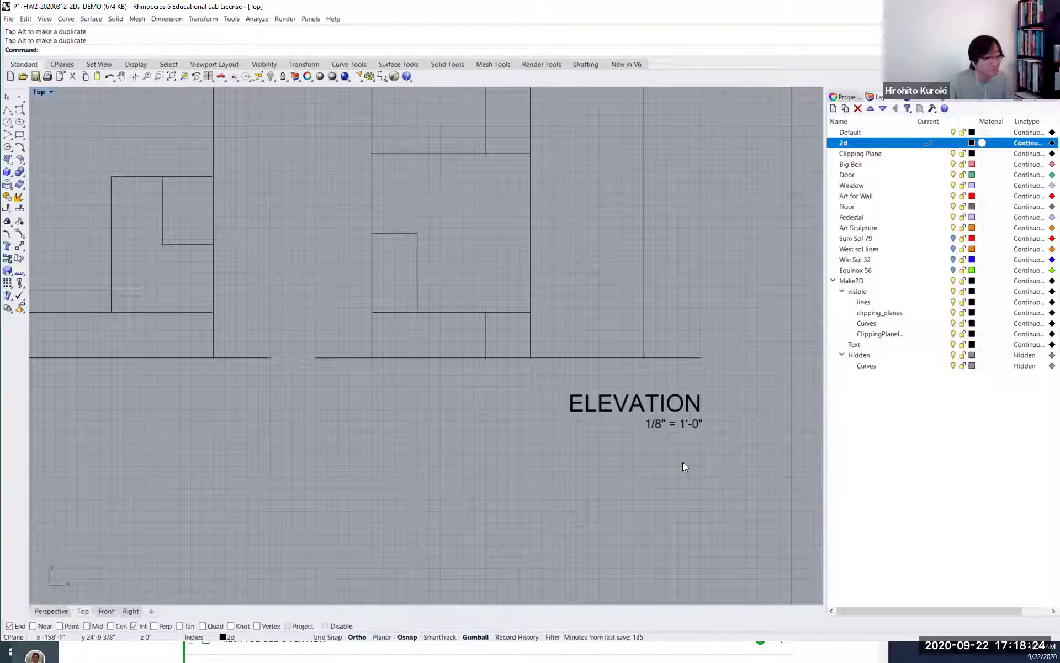
{"action": "scroll", "coordinate": [682, 462], "scroll_direction": "down", "scroll_amount": 2}
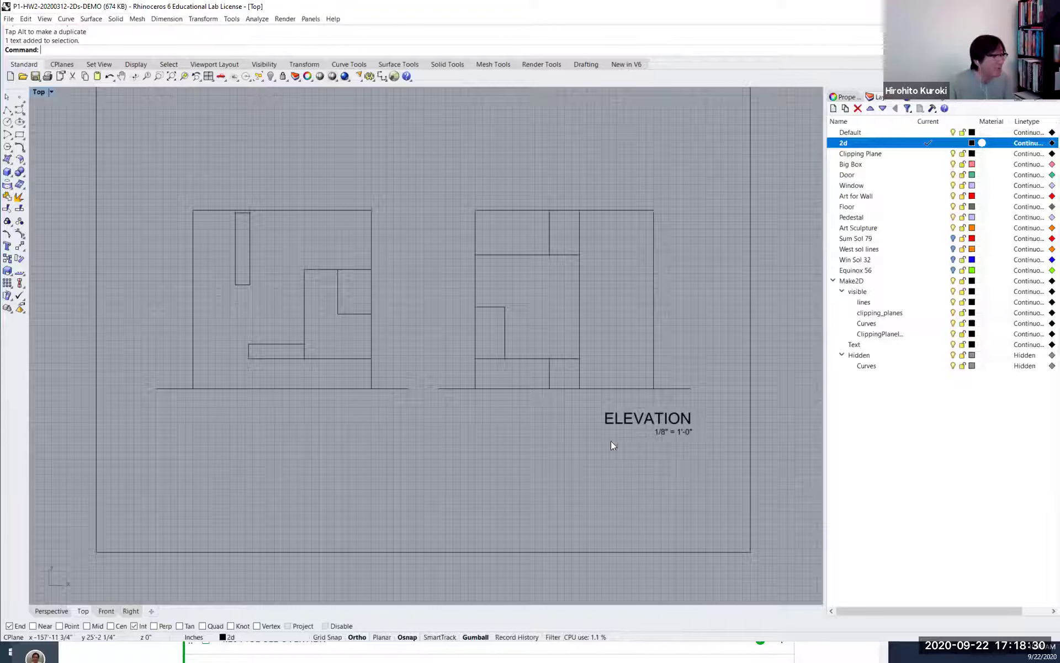
Draw a 1' vertical polyline tick to the left of the ELEVATION title.
{"action": "scroll", "coordinate": [72, 126], "scroll_direction": "up", "scroll_amount": 4}
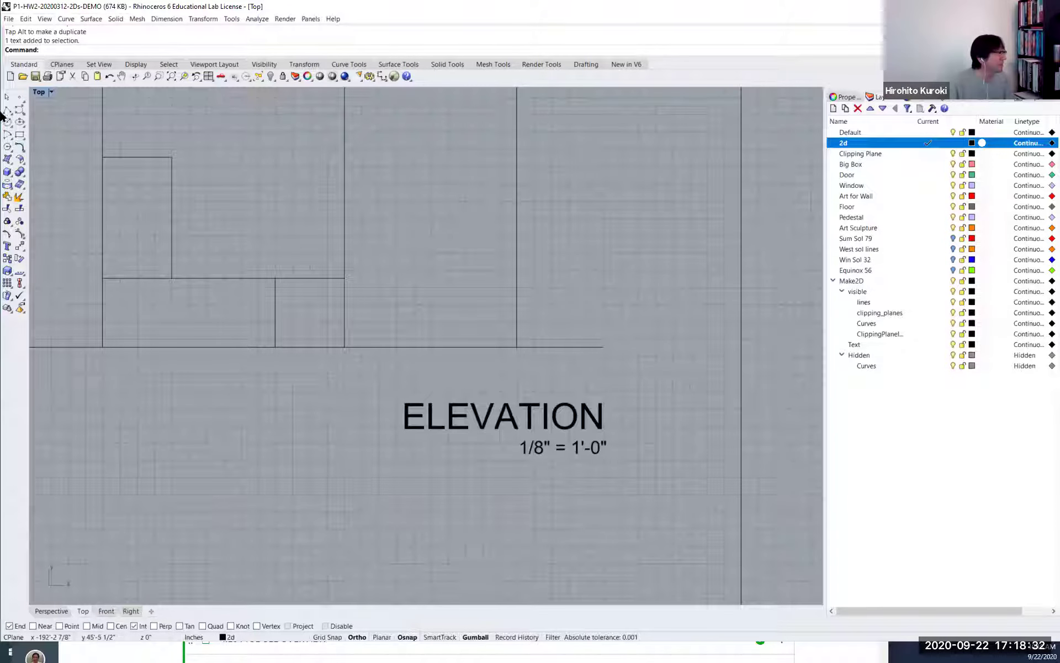
{"action": "left_click", "coordinate": [7, 111]}
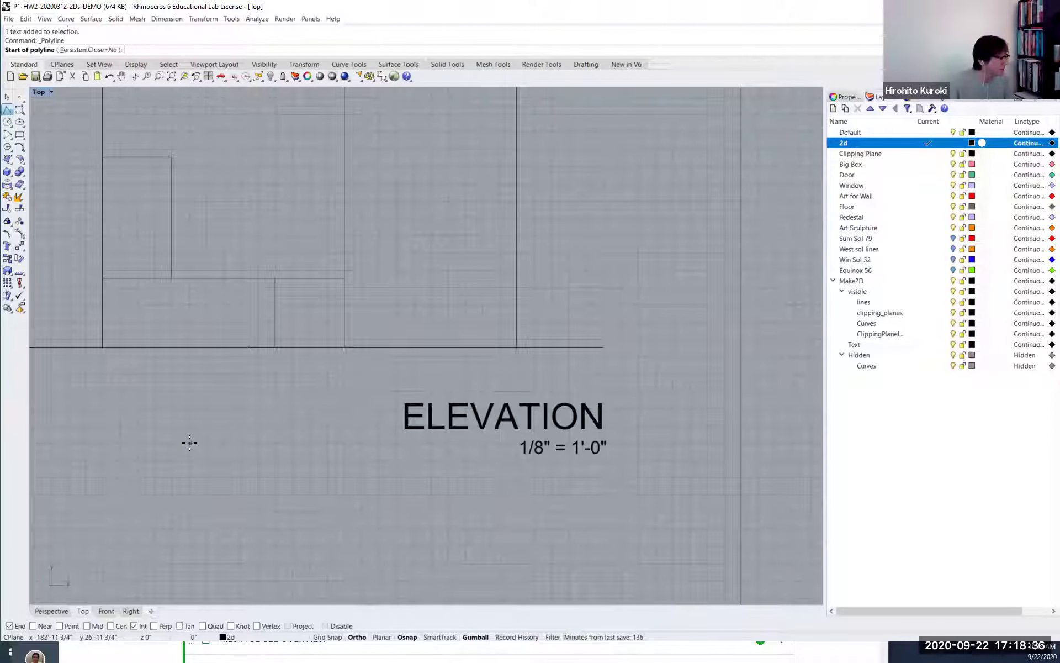
{"action": "left_click", "coordinate": [190, 442]}
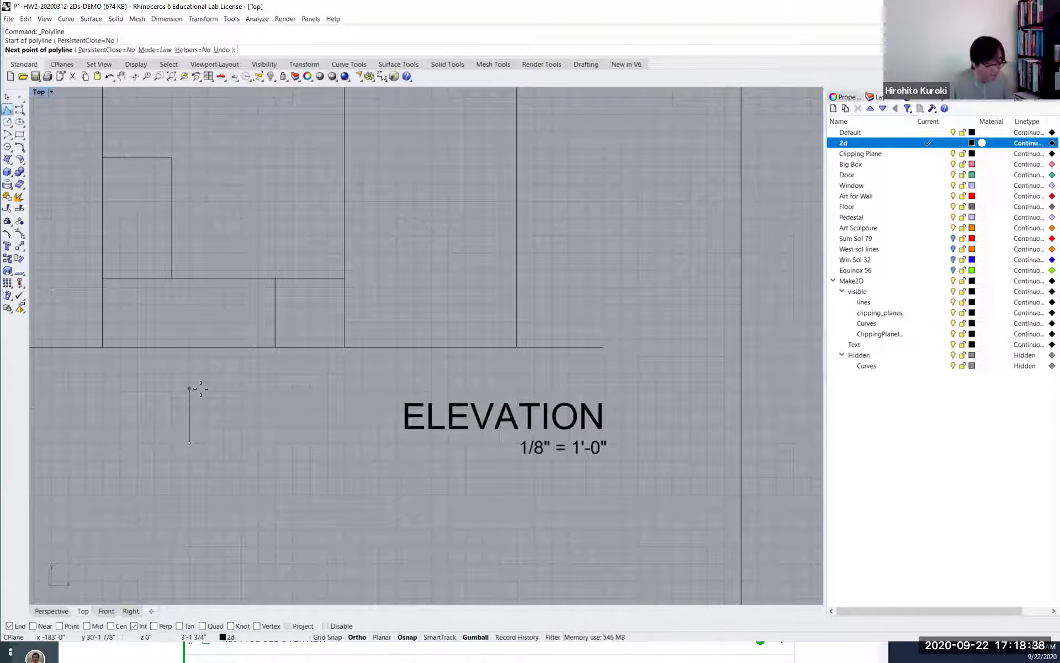
{"action": "type", "text": "1'"}
{"action": "key", "text": "Return"}
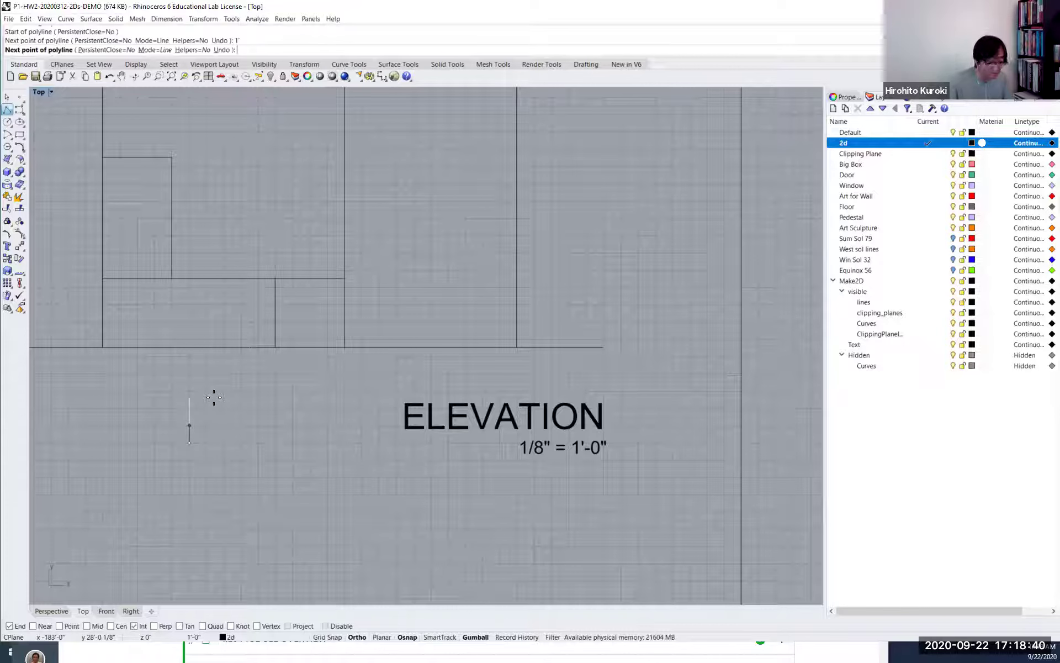
{"action": "left_click", "coordinate": [214, 397]}
{"action": "key", "text": "Return"}
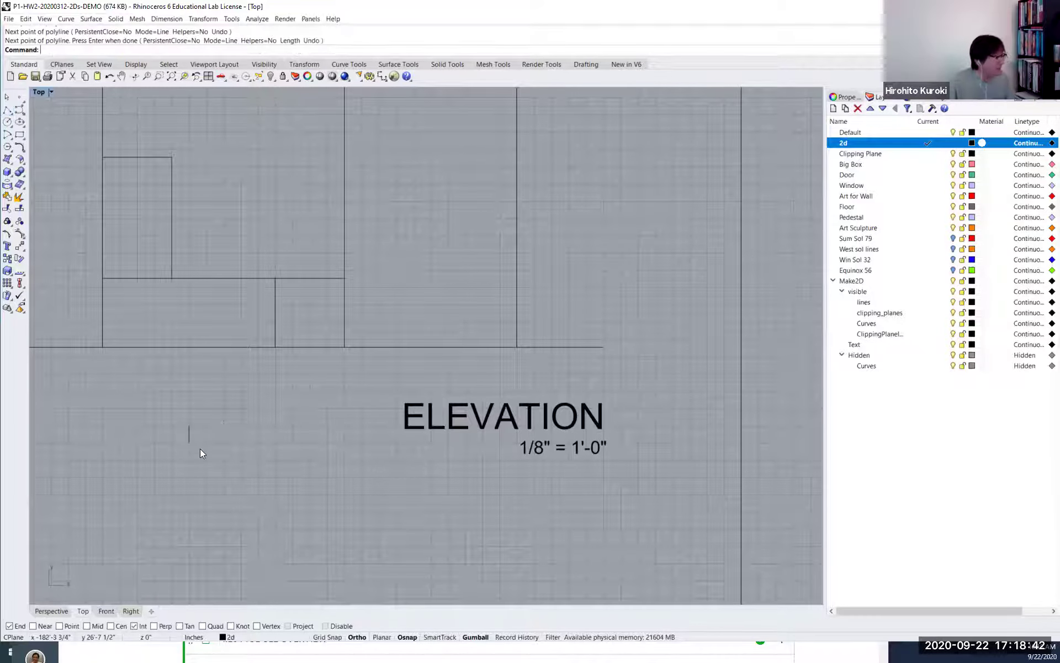
{"action": "scroll", "coordinate": [201, 446], "scroll_direction": "up", "scroll_amount": 5}
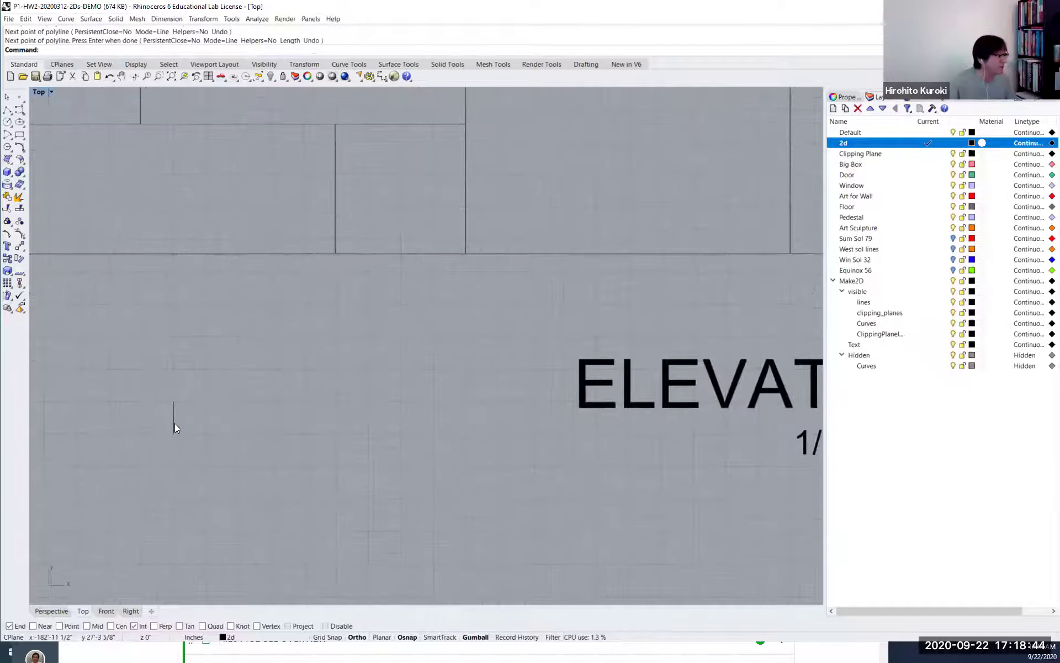
{"action": "scroll", "coordinate": [175, 423], "scroll_direction": "down", "scroll_amount": 2}
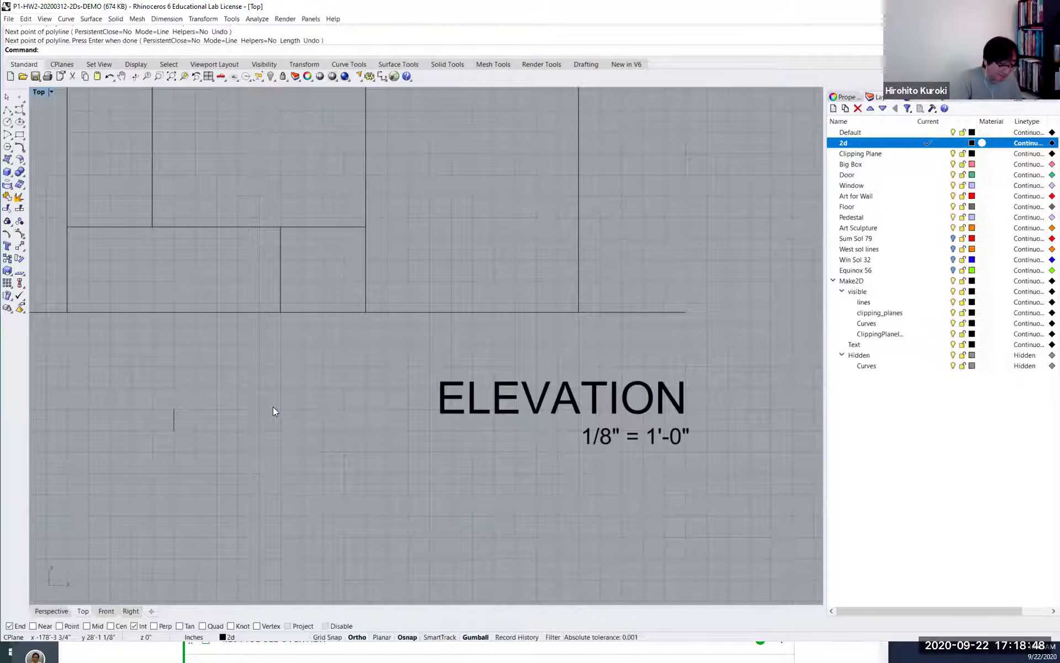
Offset the vertical tick 1' to the right.
{"action": "type", "text": "Offset"}
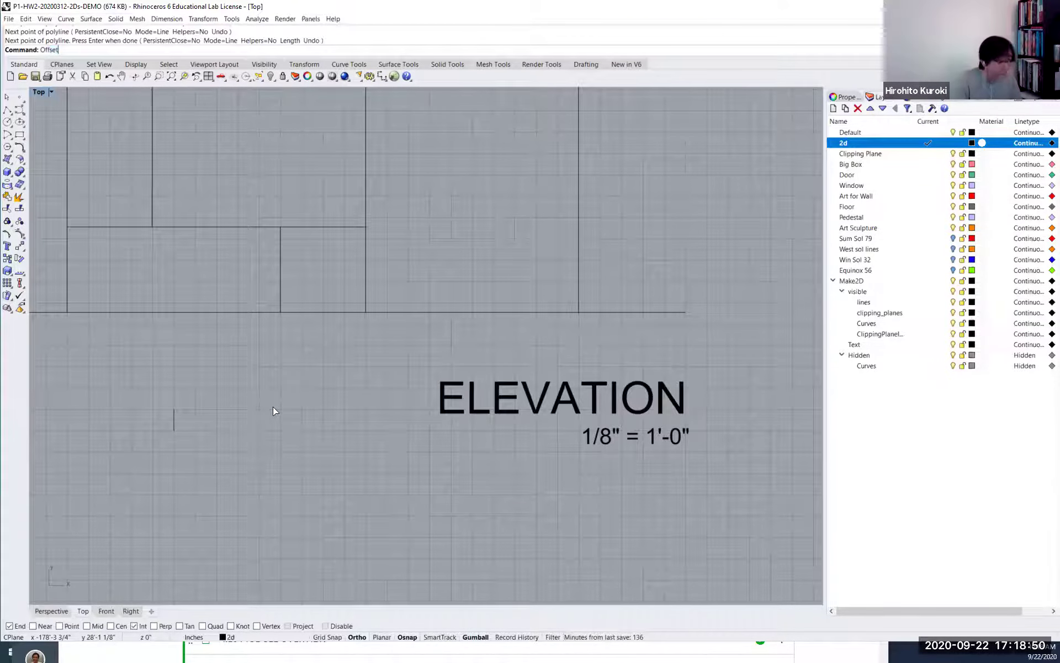
{"action": "key", "text": "Return"}
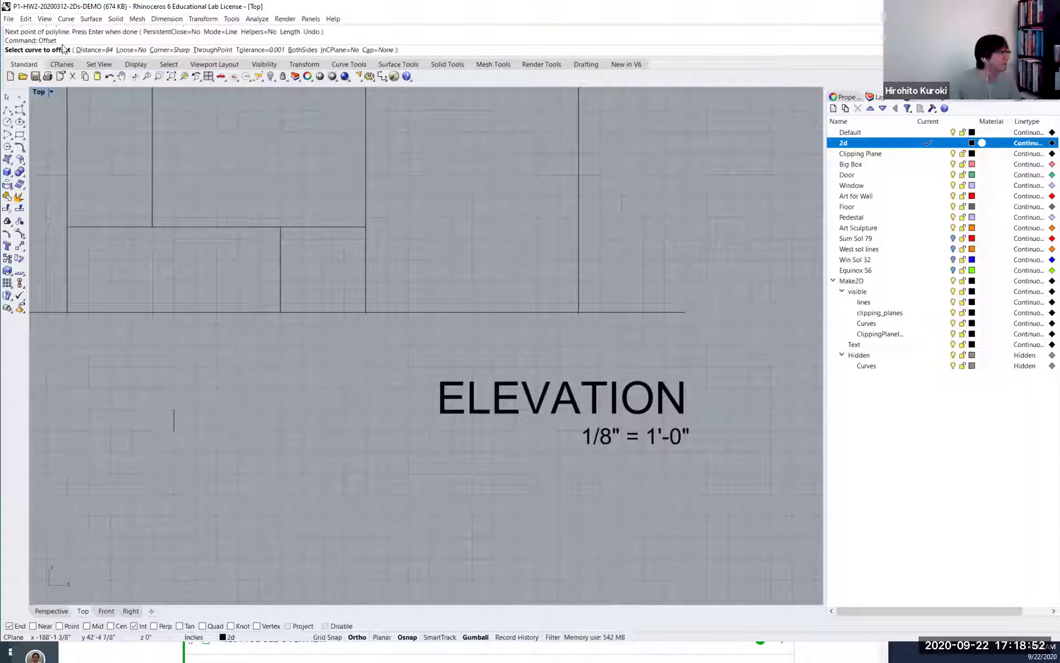
{"action": "left_click", "coordinate": [95, 50]}
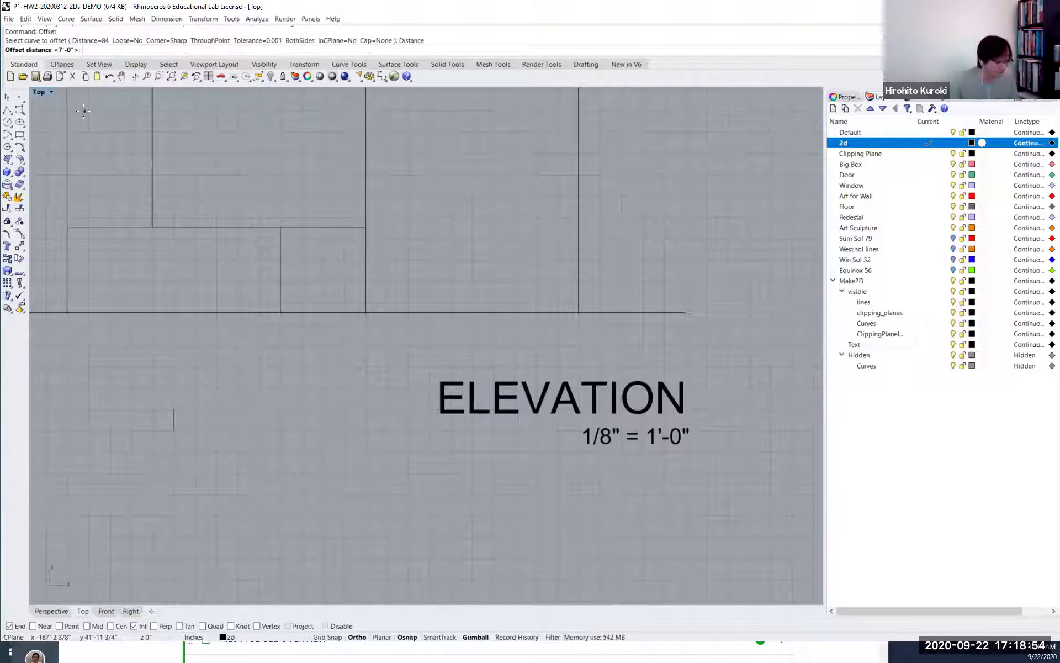
{"action": "type", "text": "1'"}
{"action": "key", "text": "Return"}
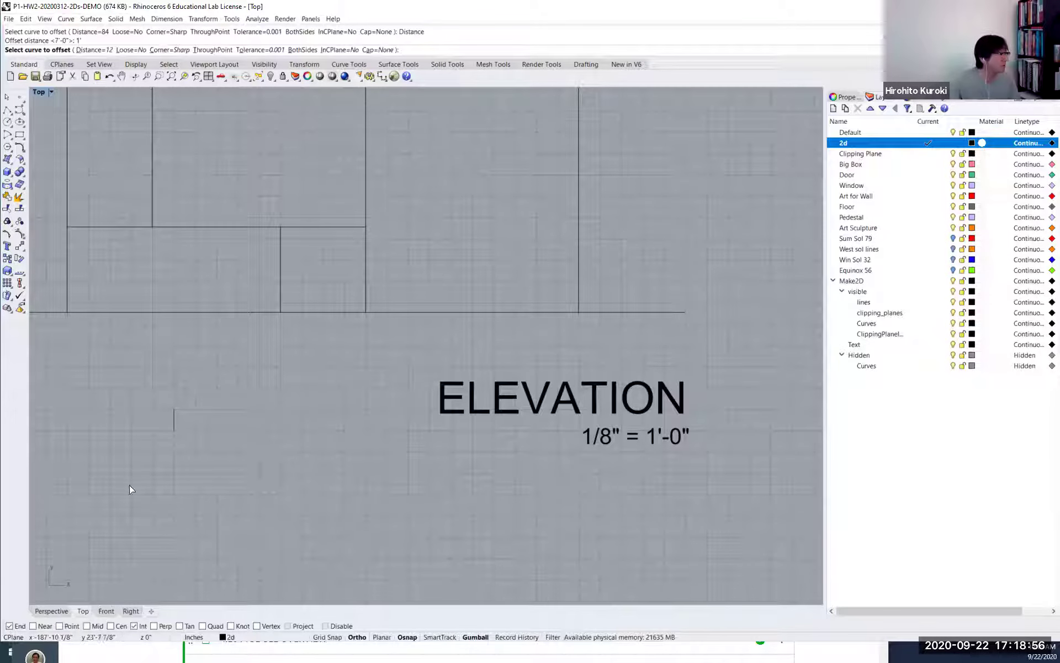
{"action": "left_click", "coordinate": [173, 424]}
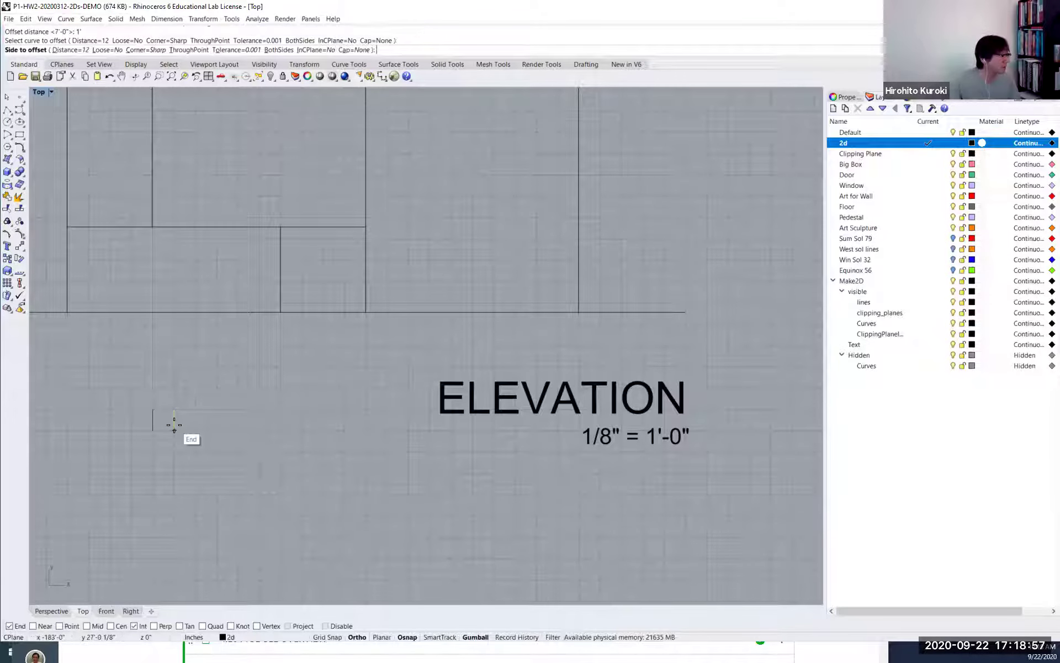
{"action": "left_click", "coordinate": [363, 420]}
{"action": "key", "text": "Return"}
{"action": "key", "text": "Escape"}
Measure the distance between the two tick tops to confirm 1'-0".
{"action": "scroll", "coordinate": [167, 413], "scroll_direction": "up", "scroll_amount": 4}
{"action": "type", "text": "d: Distance"}
{"action": "key", "text": "Return"}
{"action": "left_click", "coordinate": [162, 399]}
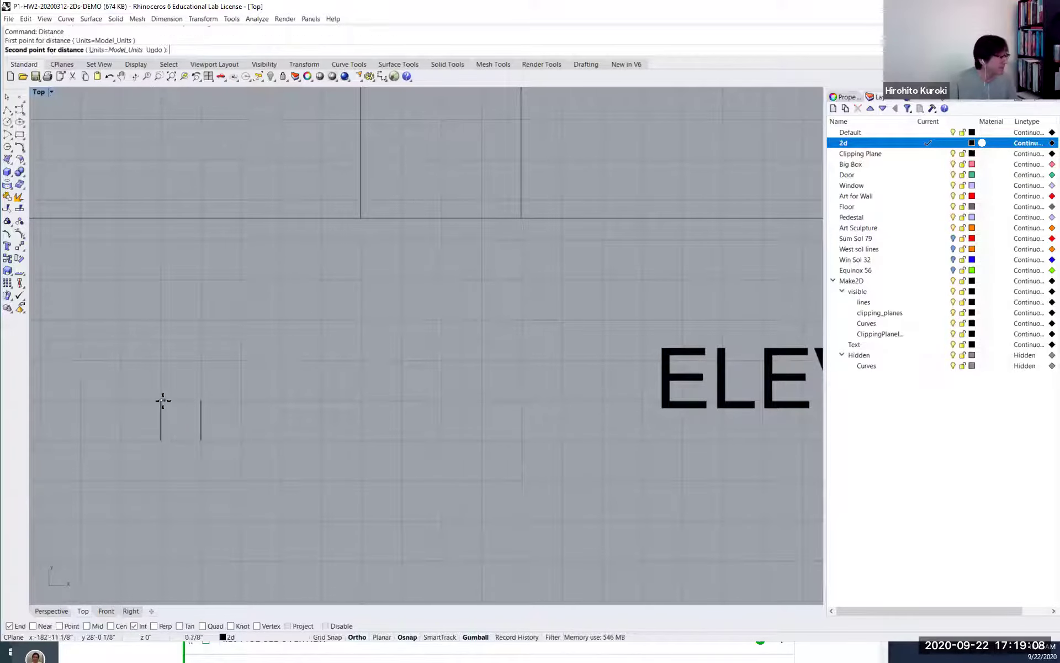
{"action": "left_click", "coordinate": [201, 400]}
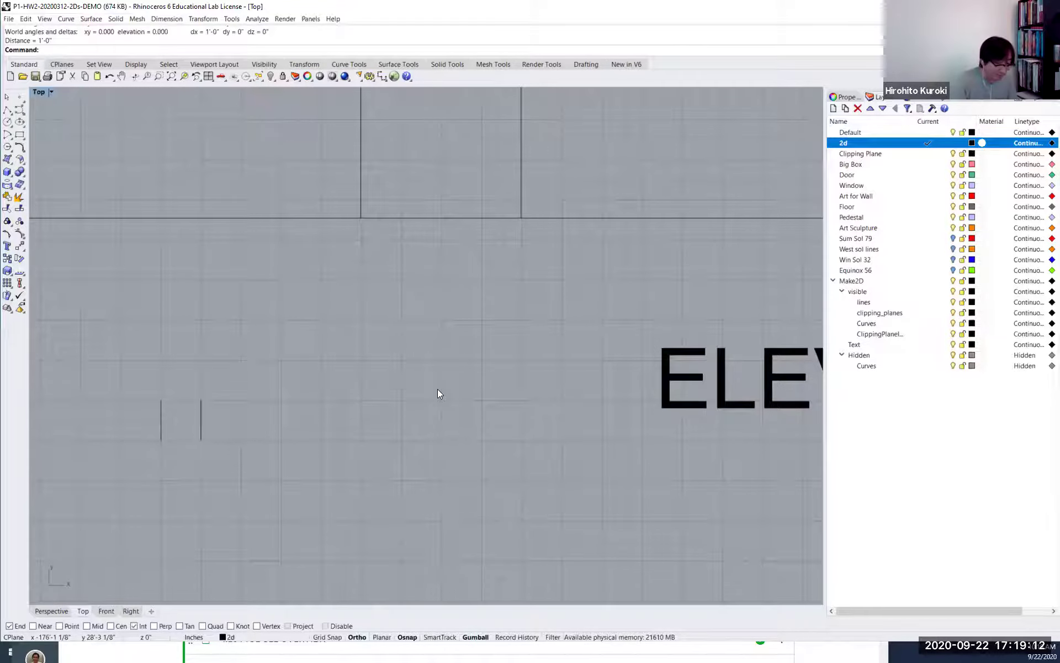
{"action": "type", "text": "offset"}
{"action": "key", "text": "Return"}
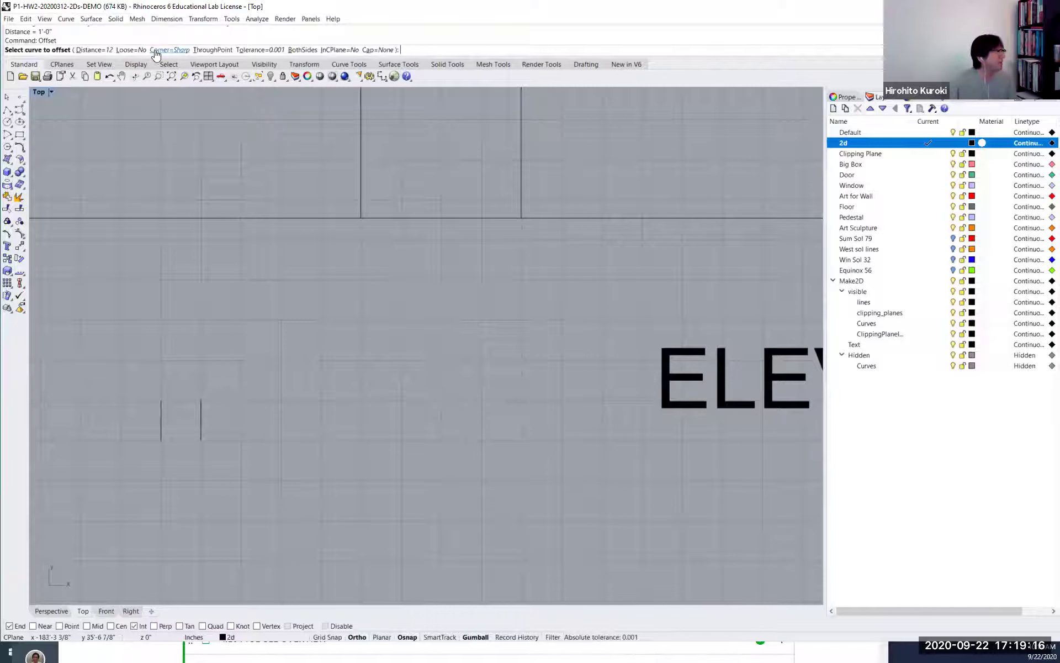
Offset a copy of the first tick 2' to the right.
{"action": "left_click", "coordinate": [90, 49]}
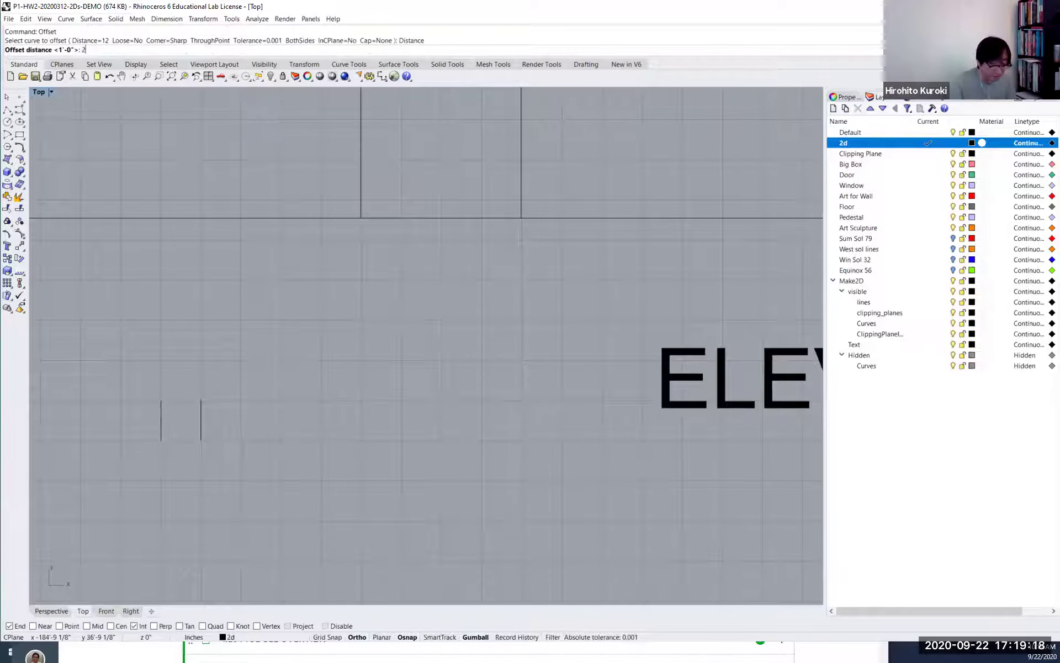
{"action": "type", "text": "2'"}
{"action": "key", "text": "Return"}
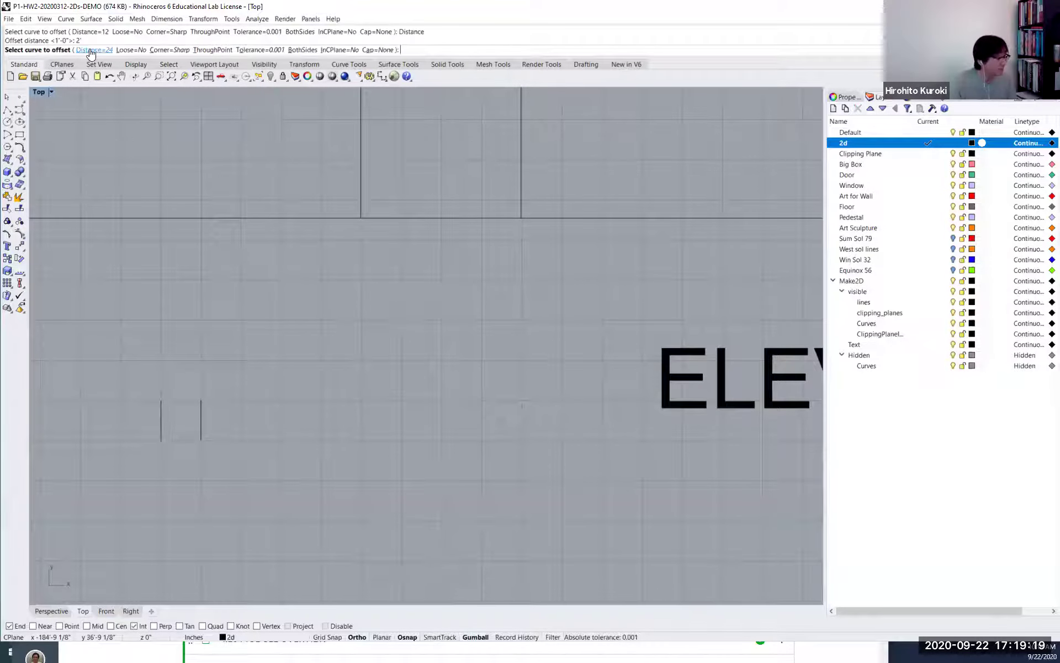
{"action": "left_click", "coordinate": [160, 414]}
{"action": "left_click", "coordinate": [243, 418]}
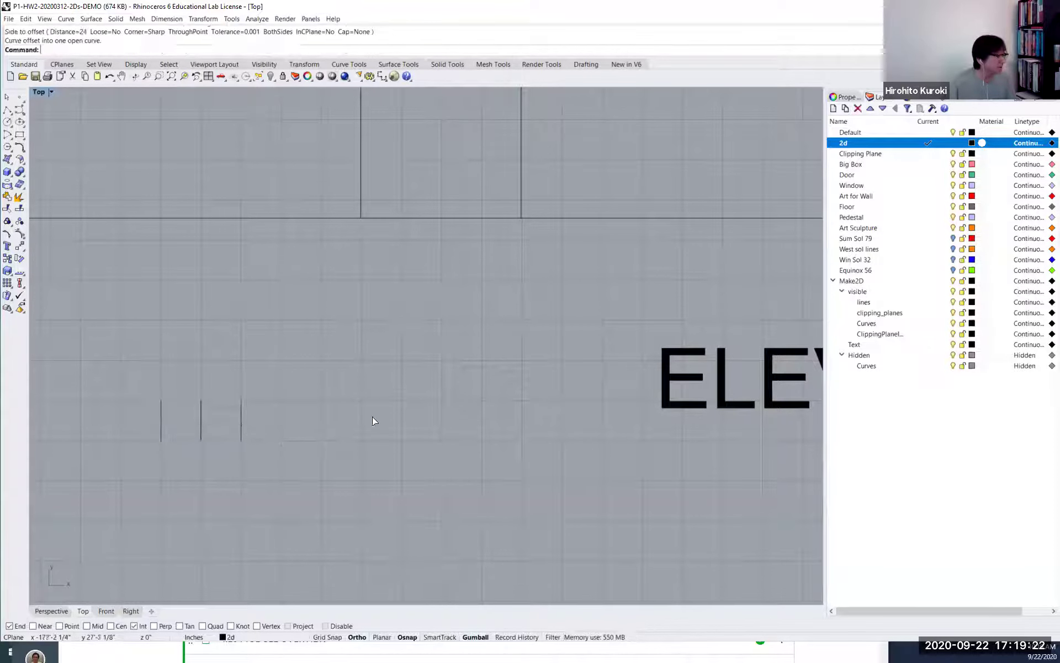
{"action": "key", "text": "Return"}
{"action": "key", "text": "Escape"}
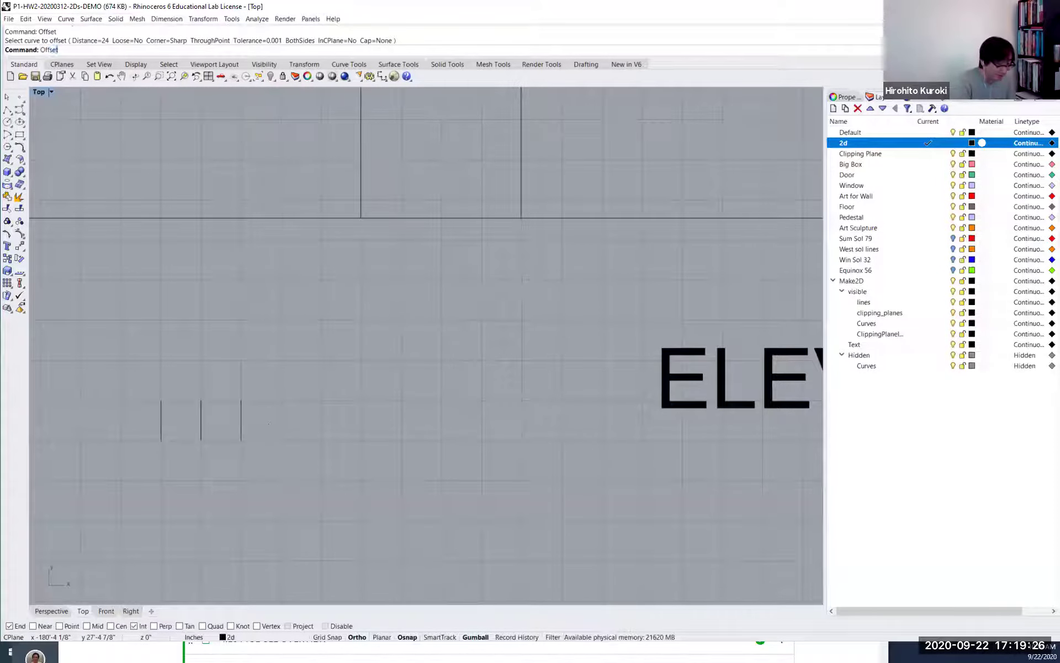
Offset another copy of the first tick 4' to the right.
{"action": "type", "text": "Offset"}
{"action": "key", "text": "Return"}
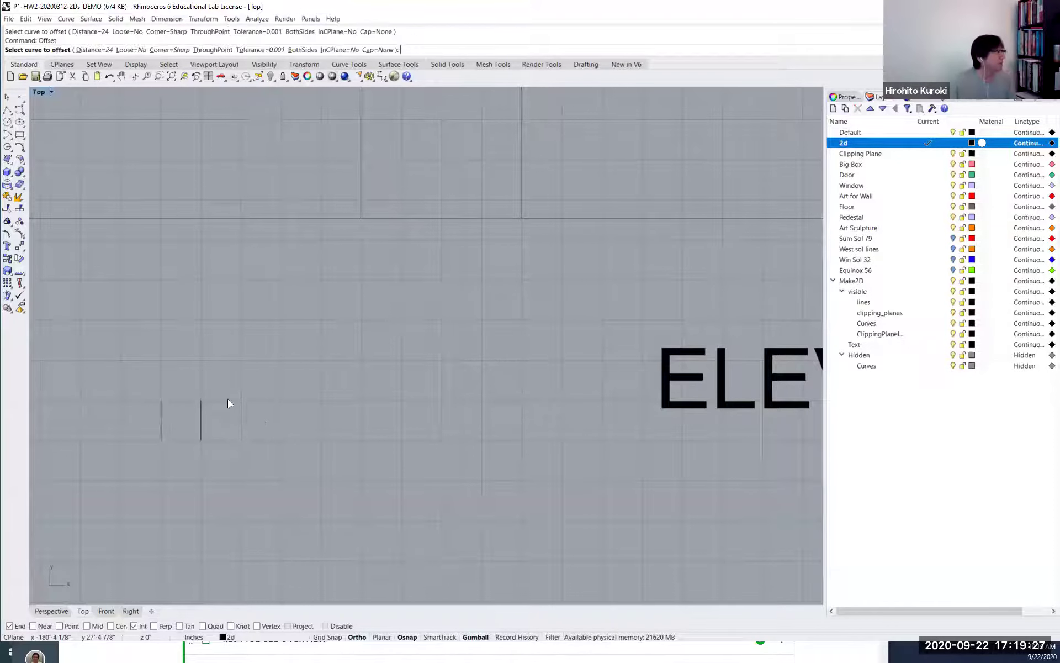
{"action": "left_click", "coordinate": [108, 51]}
{"action": "type", "text": "4"}
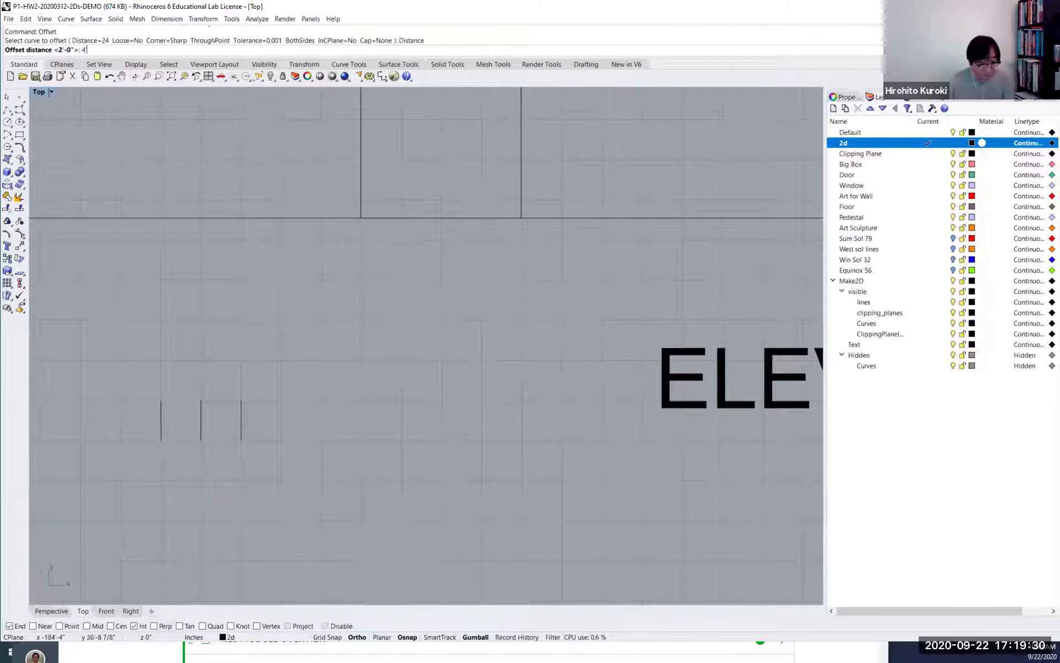
{"action": "type", "text": "'"}
{"action": "key", "text": "Return"}
{"action": "left_click", "coordinate": [160, 423]}
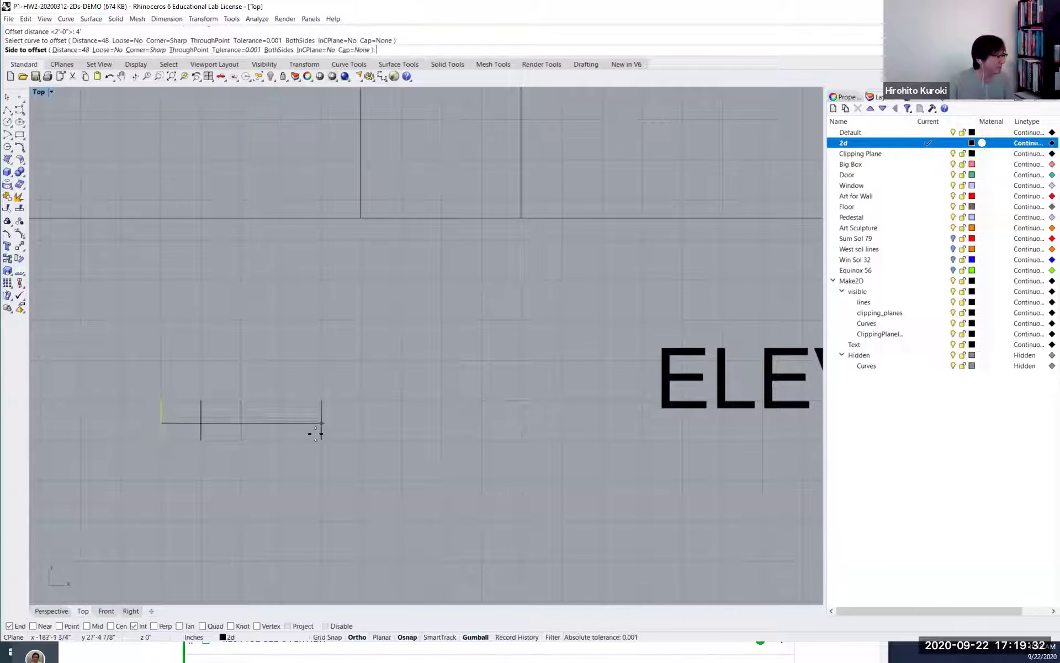
{"action": "left_click", "coordinate": [374, 426]}
{"action": "key", "text": "Return"}
{"action": "key", "text": "Escape"}
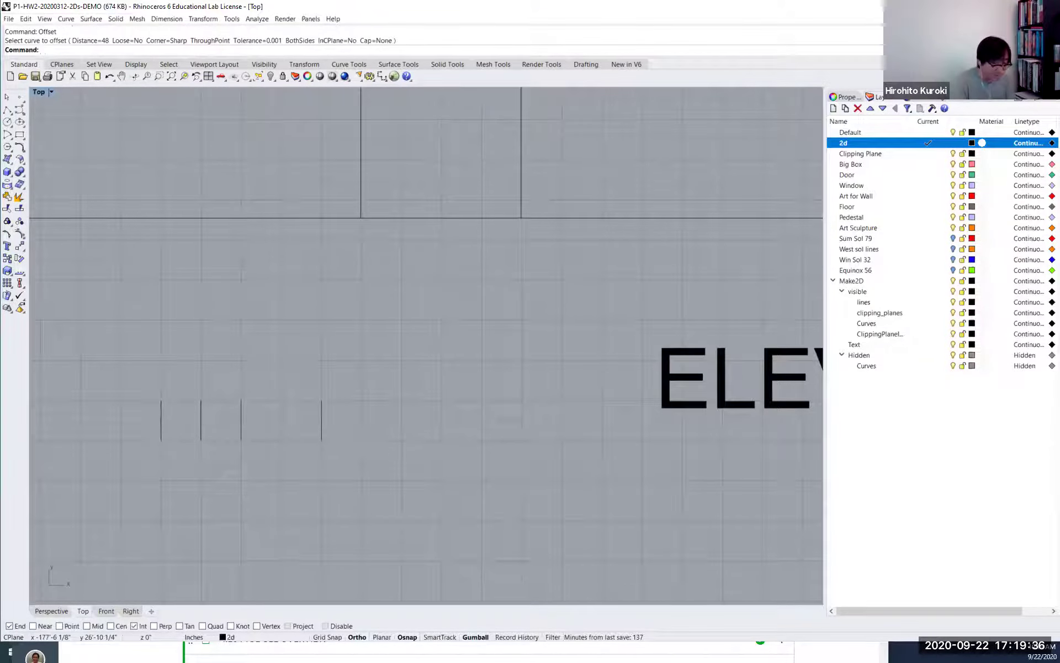
Offset a final copy of the first tick 8' to the right.
{"action": "type", "text": "Offset"}
{"action": "key", "text": "Return"}
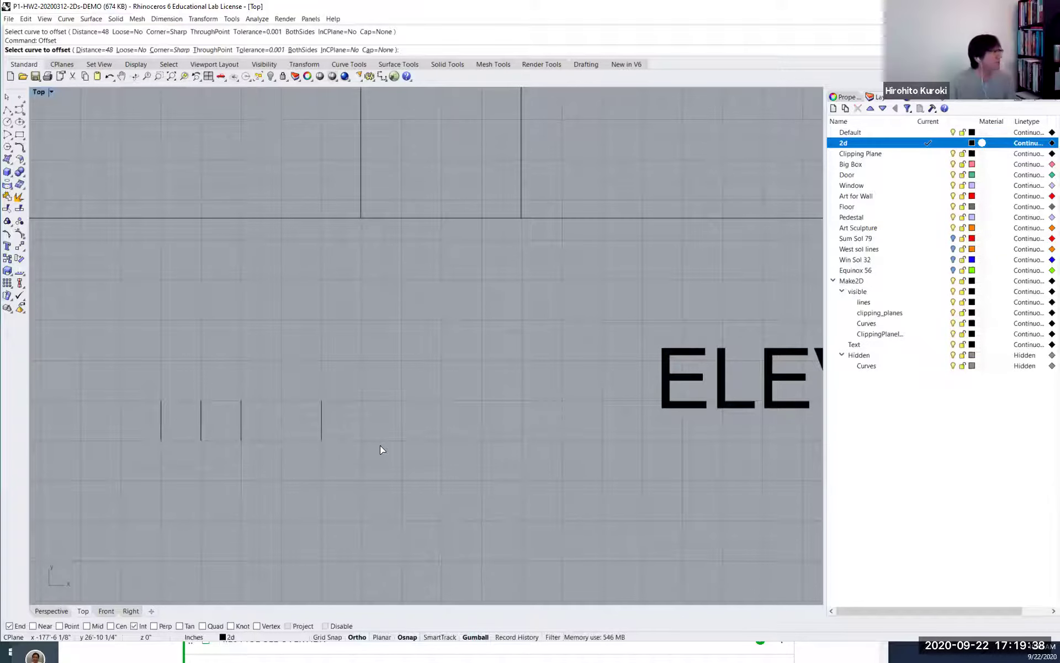
{"action": "left_click", "coordinate": [101, 50]}
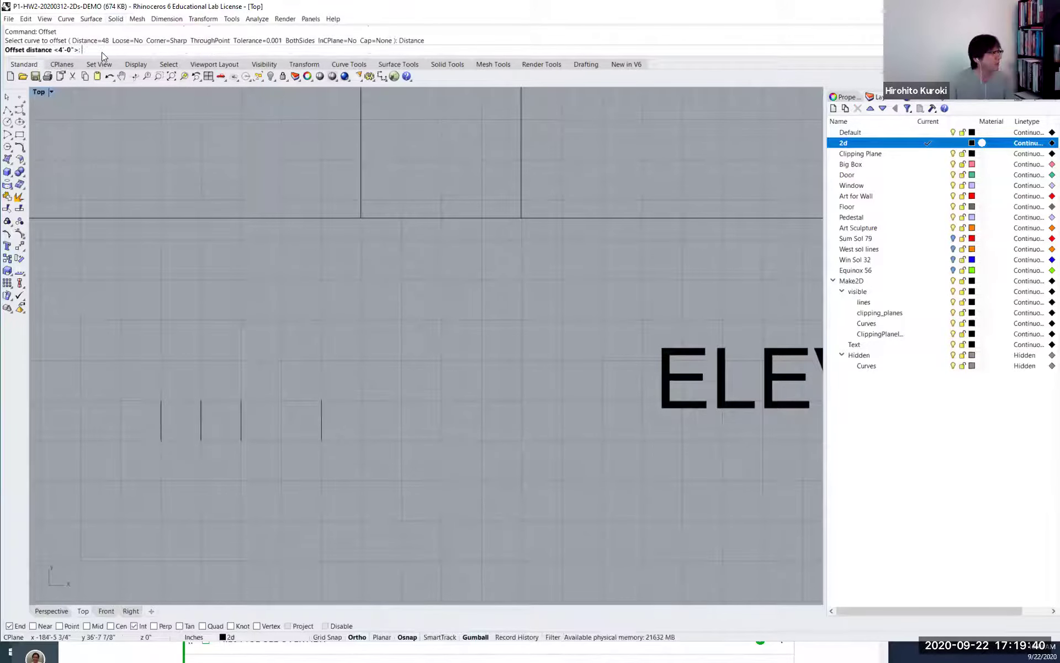
{"action": "type", "text": "8'"}
{"action": "key", "text": "Return"}
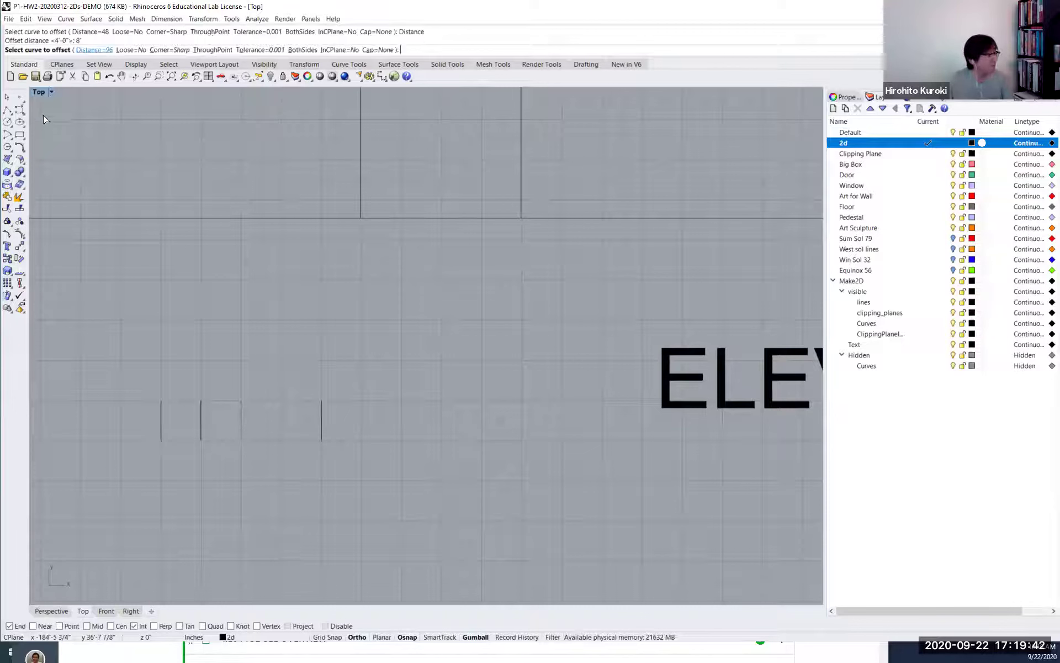
{"action": "left_click", "coordinate": [160, 414]}
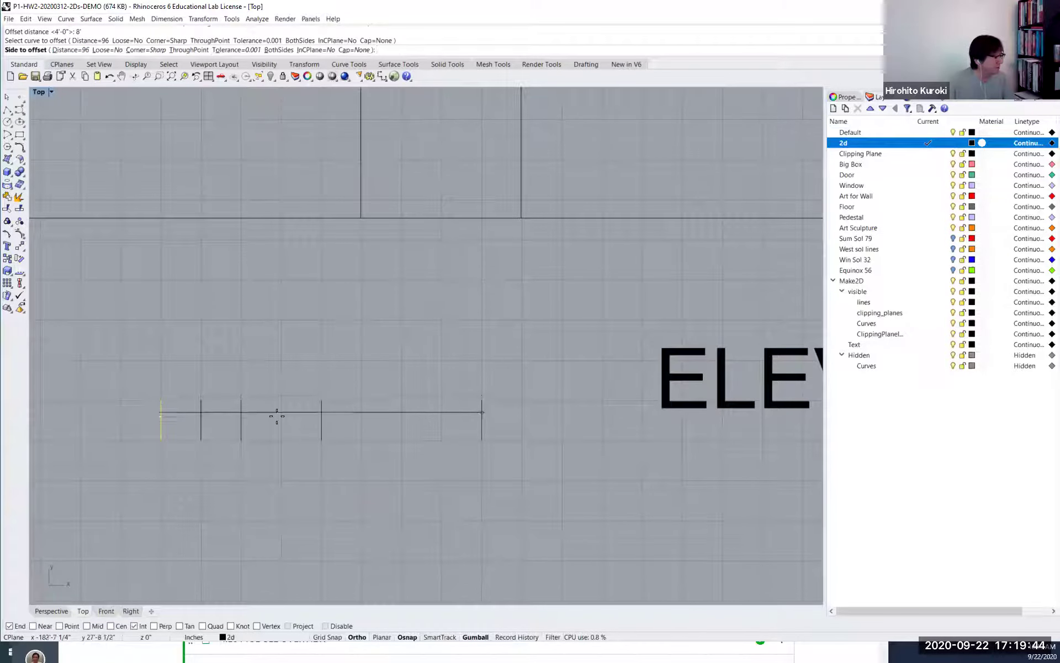
{"action": "left_click", "coordinate": [454, 422]}
{"action": "scroll", "coordinate": [447, 396], "scroll_direction": "down", "scroll_amount": 3}
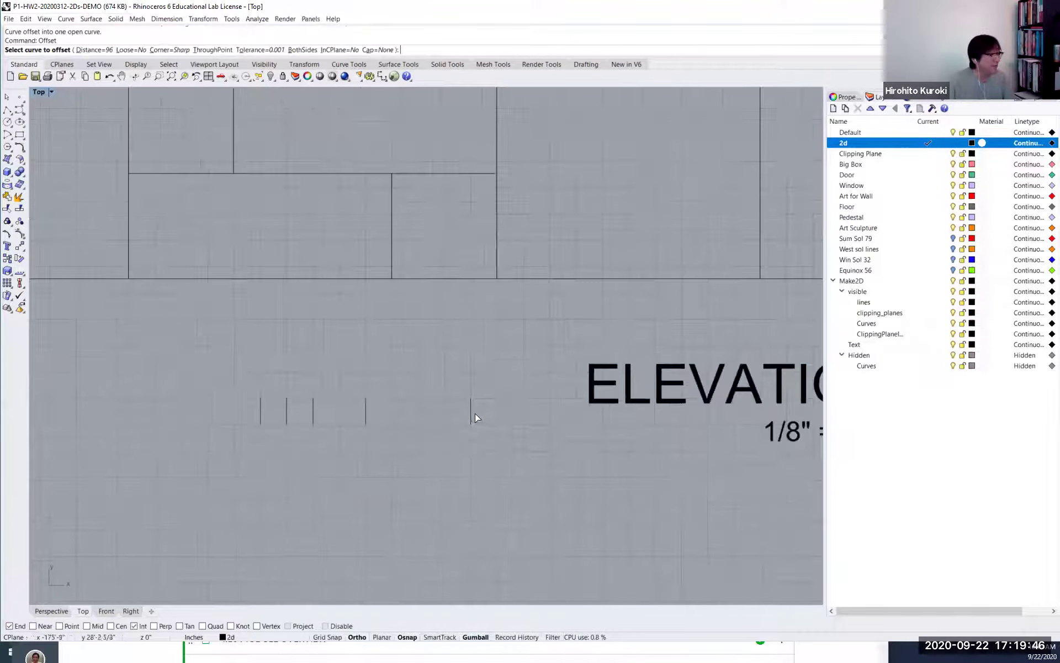
Measure the 8'-0" span from first to last tick, then move all five ticks up.
{"action": "scroll", "coordinate": [461, 434], "scroll_direction": "down", "scroll_amount": 2}
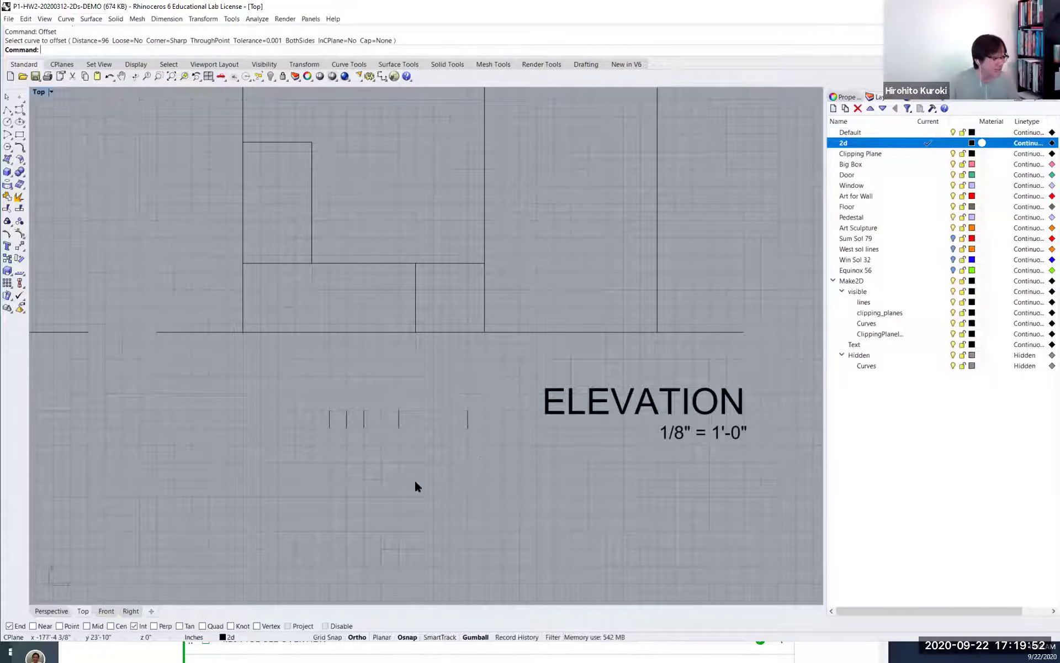
{"action": "type", "text": "Distance"}
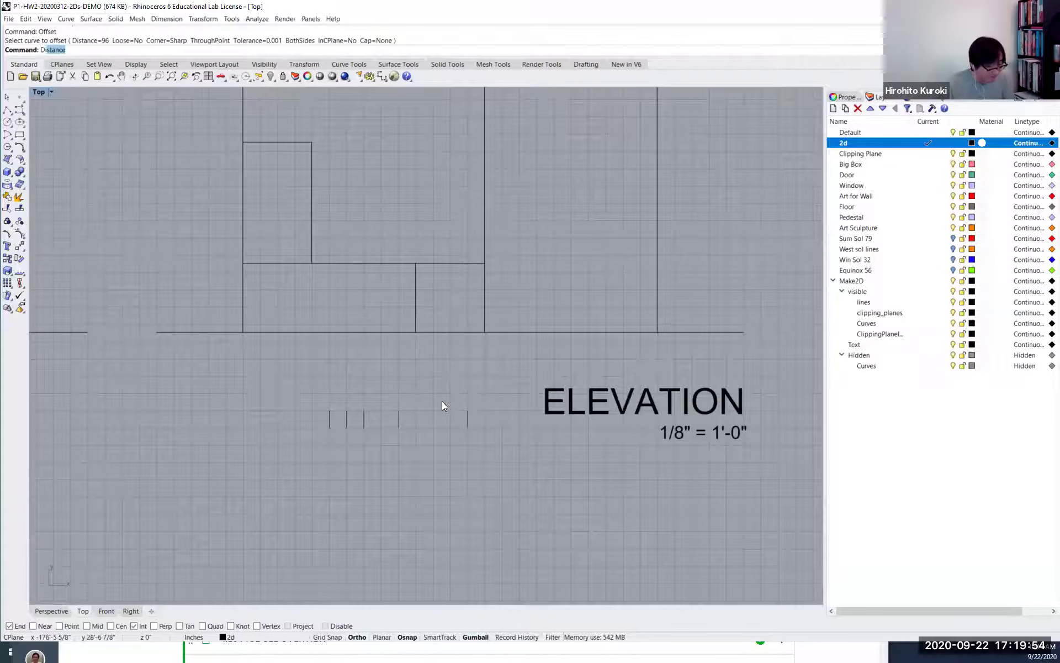
{"action": "key", "text": "Return"}
{"action": "left_click", "coordinate": [329, 410]}
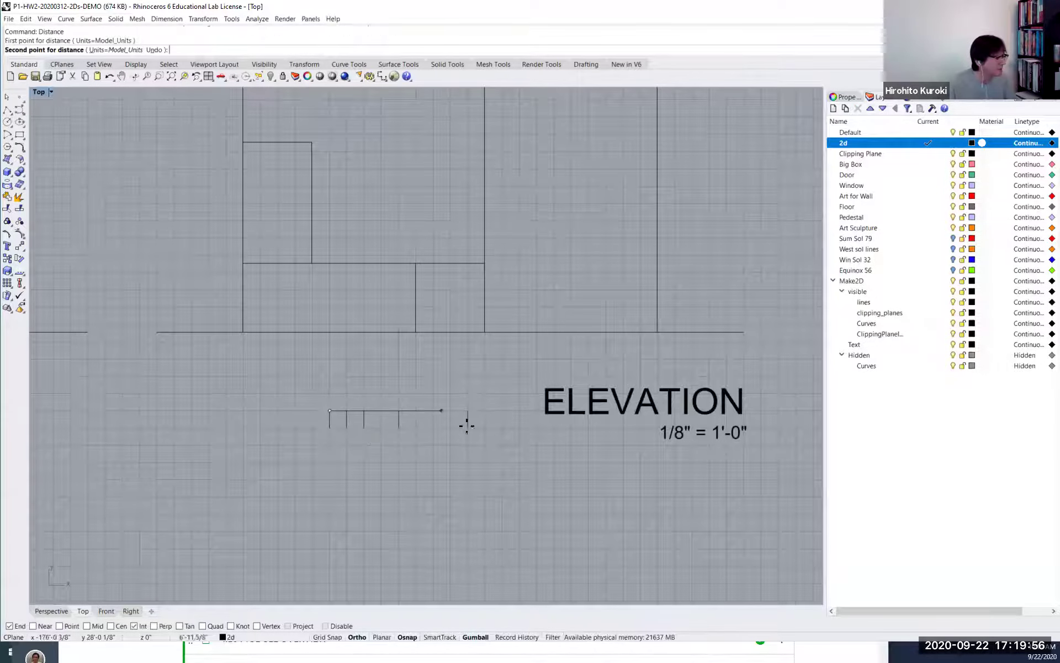
{"action": "left_click", "coordinate": [468, 411]}
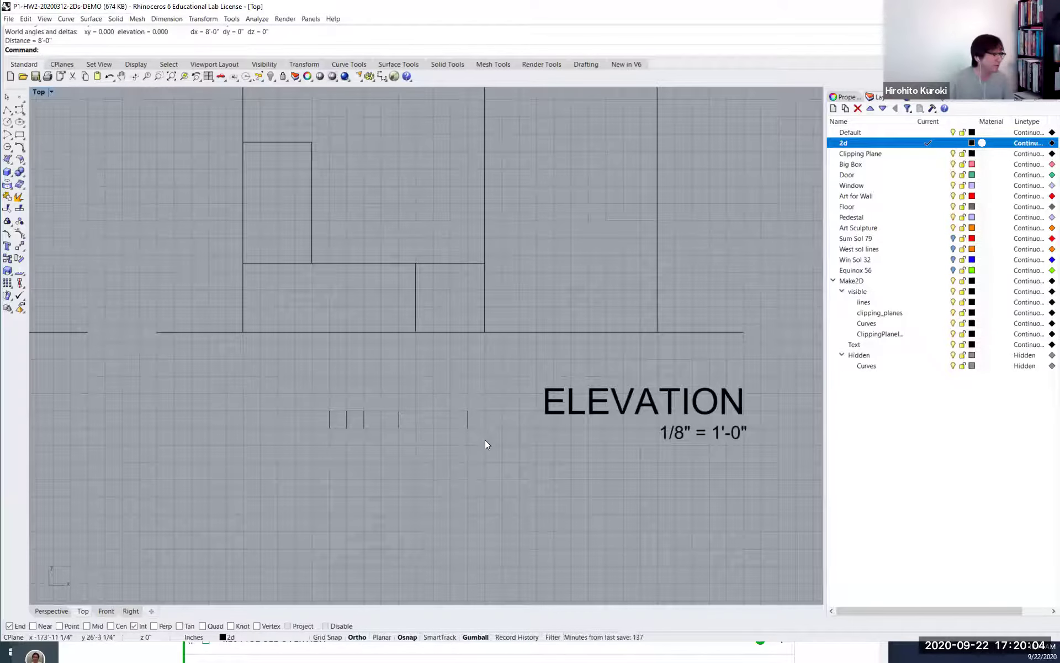
{"action": "left_click_drag", "start_coordinate": [465, 431], "coordinate": [276, 387]}
{"action": "left_click_drag", "start_coordinate": [398, 382], "coordinate": [403, 305]}
Shift the five ticks left under the left wall, then drop them back below the drawing.
{"action": "left_click_drag", "start_coordinate": [438, 340], "coordinate": [319, 341]}
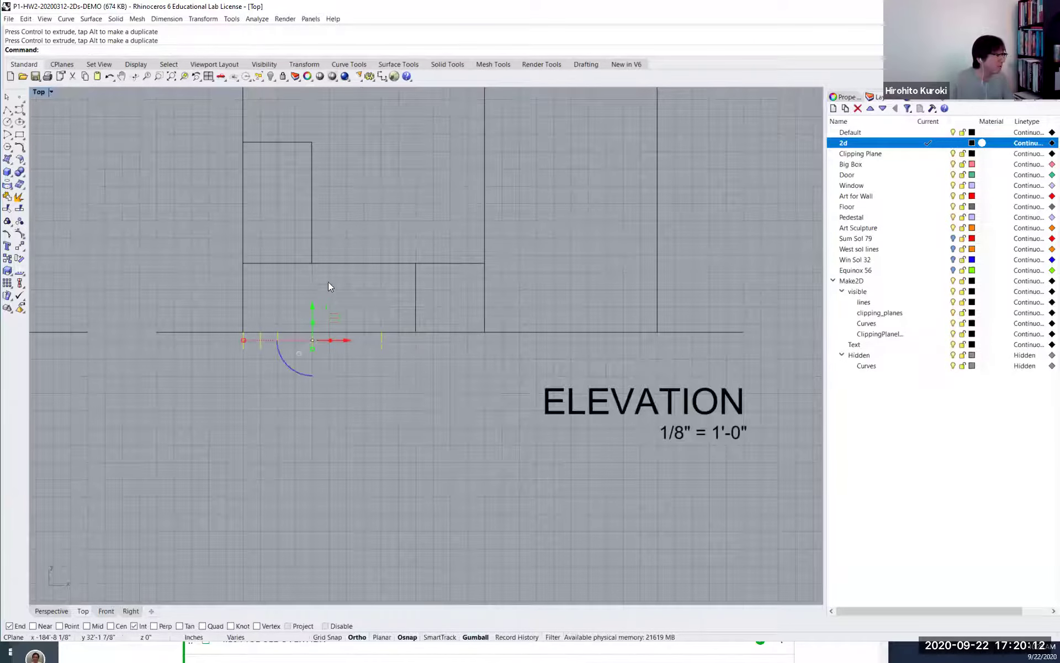
{"action": "key", "text": "Escape"}
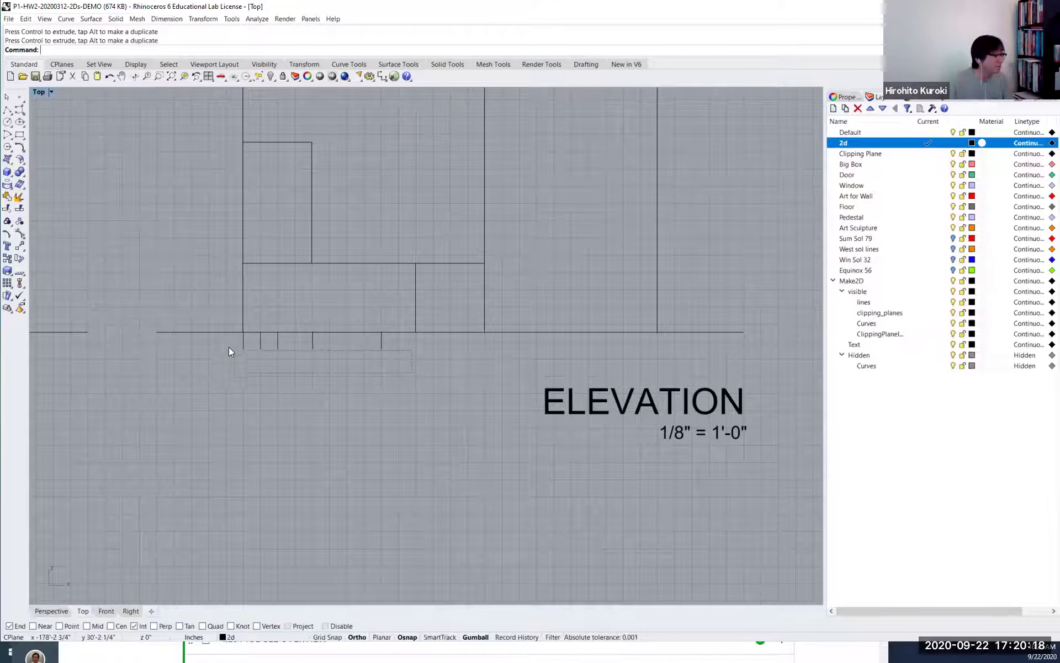
{"action": "left_click_drag", "start_coordinate": [314, 307], "coordinate": [307, 396]}
Start a new text label with its height set to 12.
{"action": "left_click", "coordinate": [407, 390]}
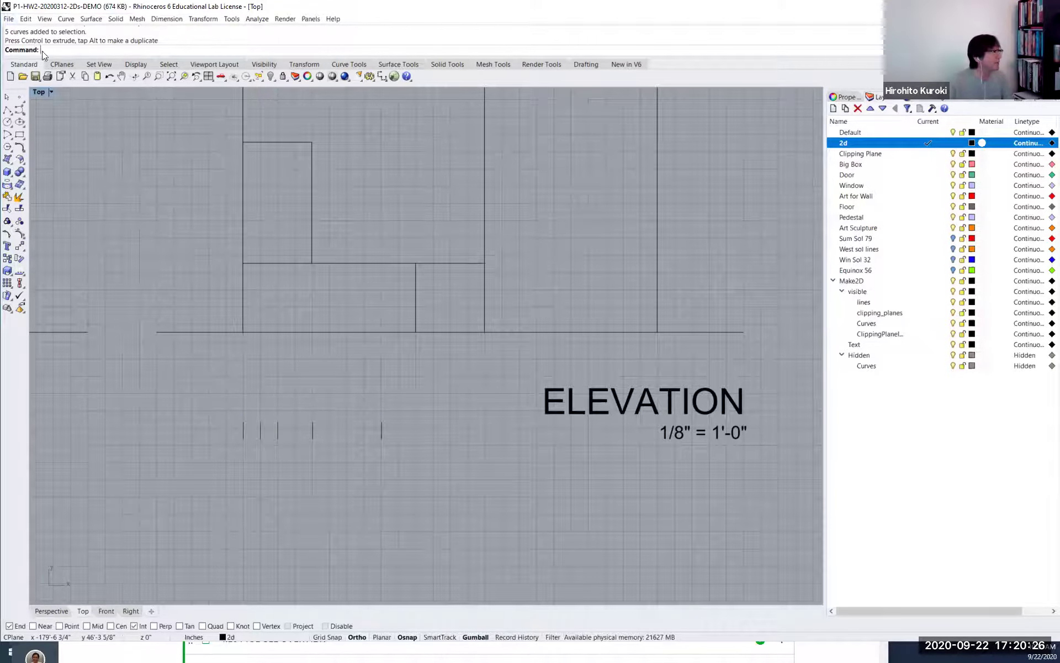
{"action": "type", "text": "Text"}
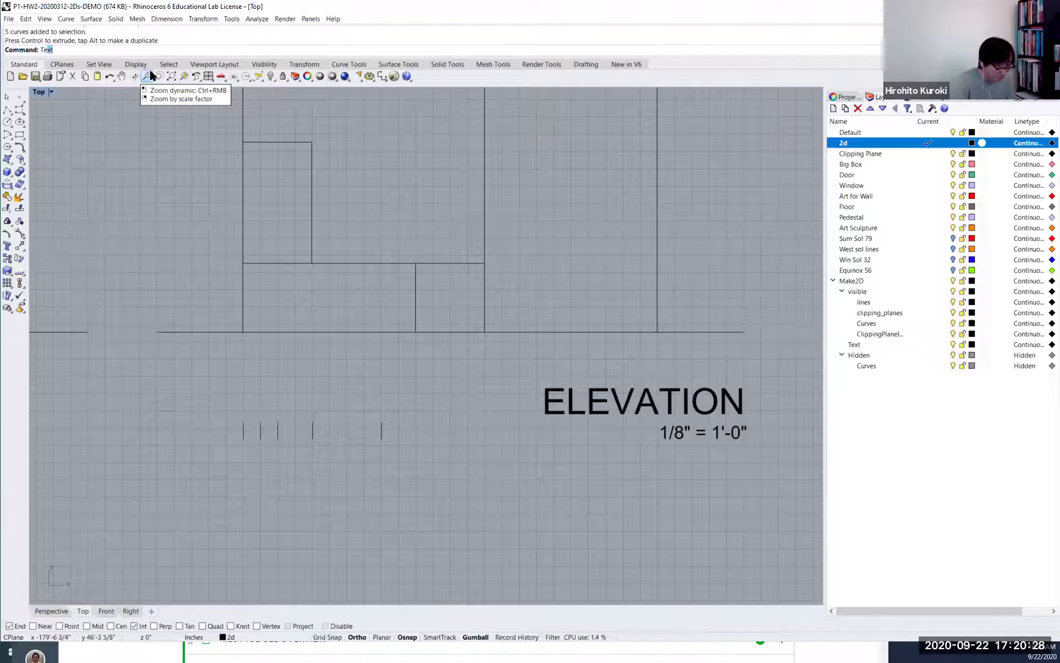
{"action": "key", "text": "Return"}
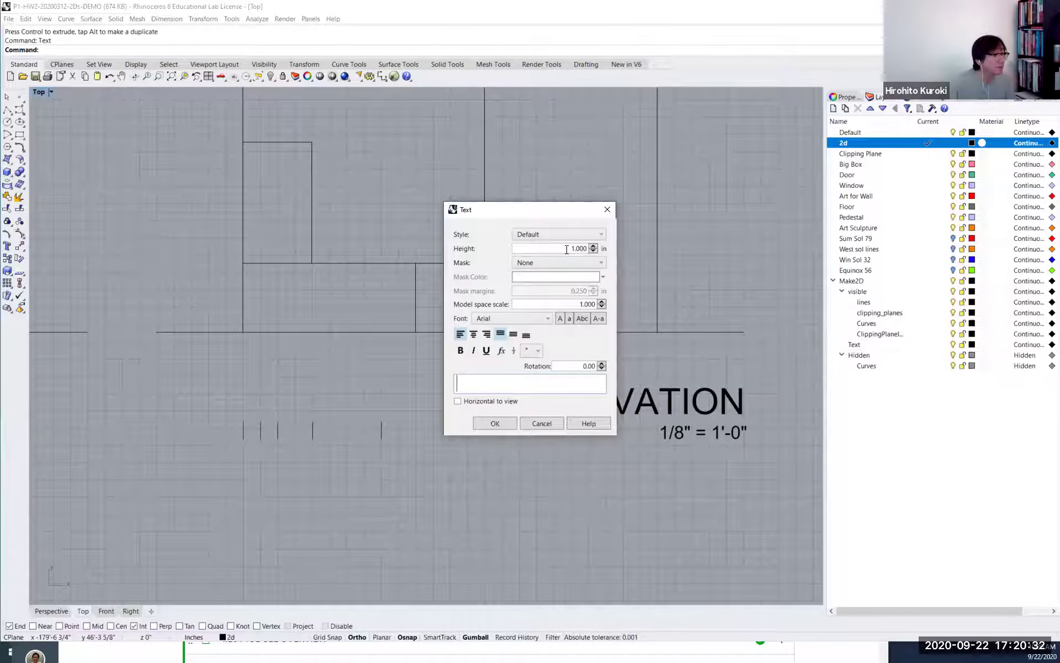
{"action": "left_click", "coordinate": [567, 249]}
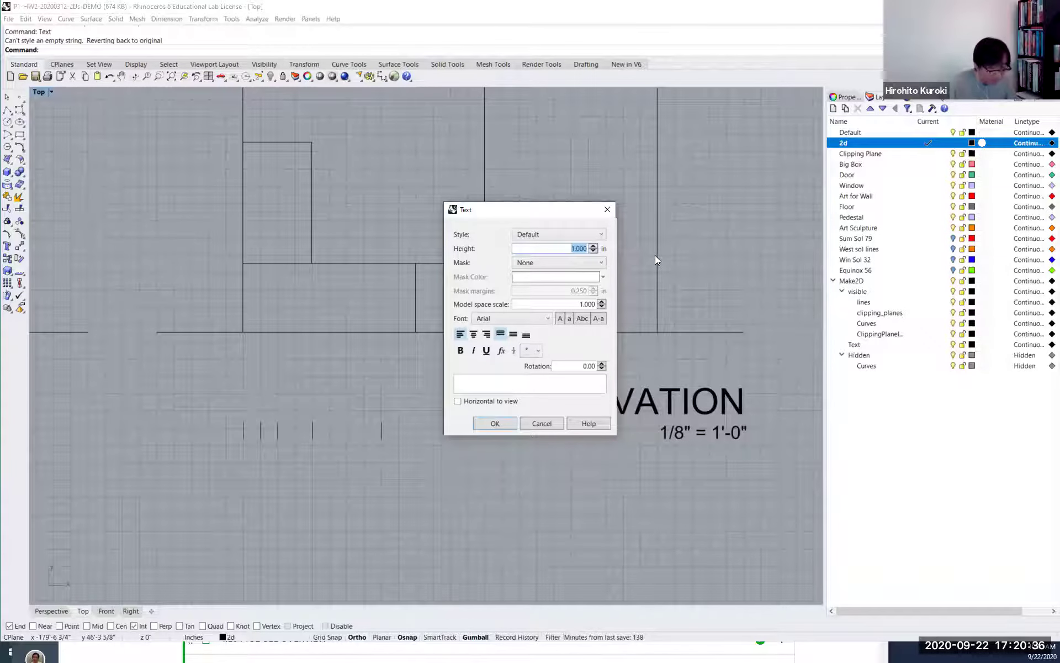
{"action": "key", "text": "Escape"}
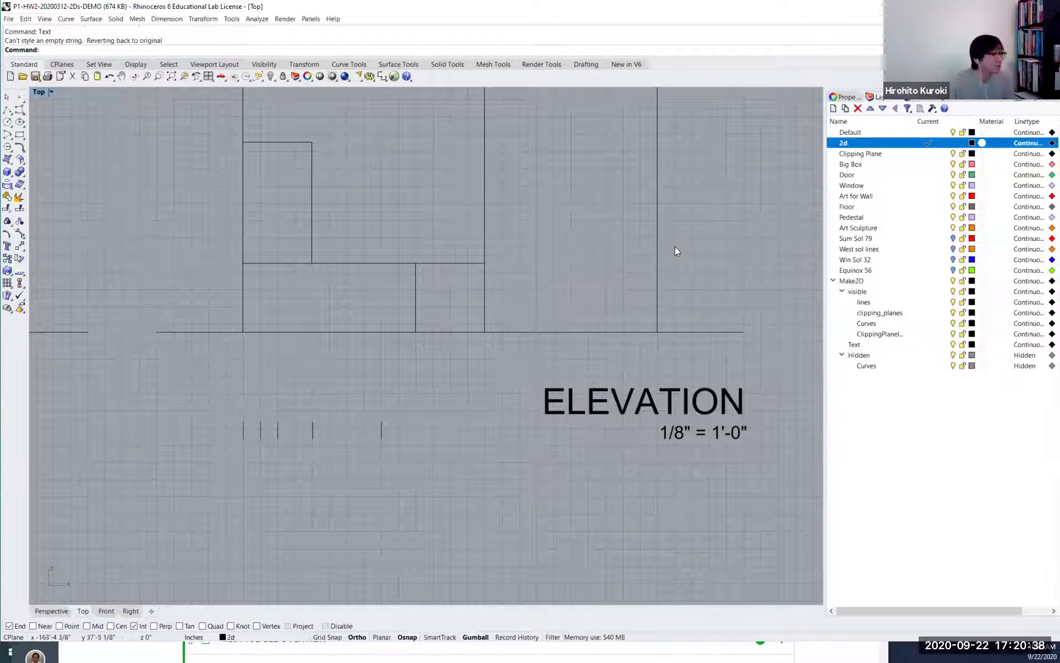
{"action": "key", "text": "Return"}
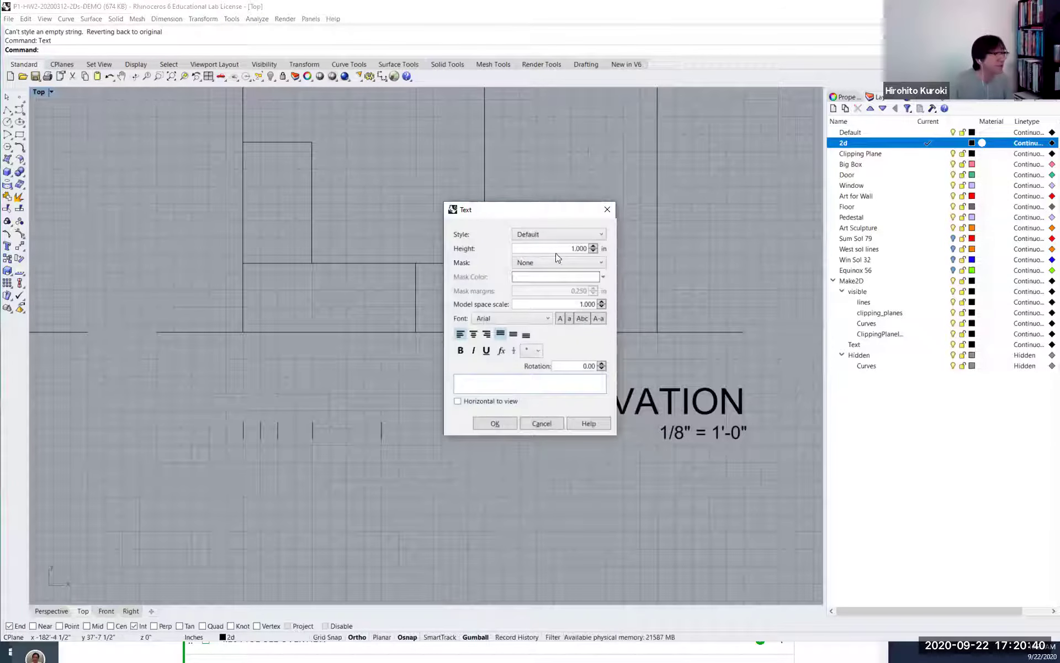
{"action": "double_click", "coordinate": [572, 249]}
{"action": "type", "text": "12"}
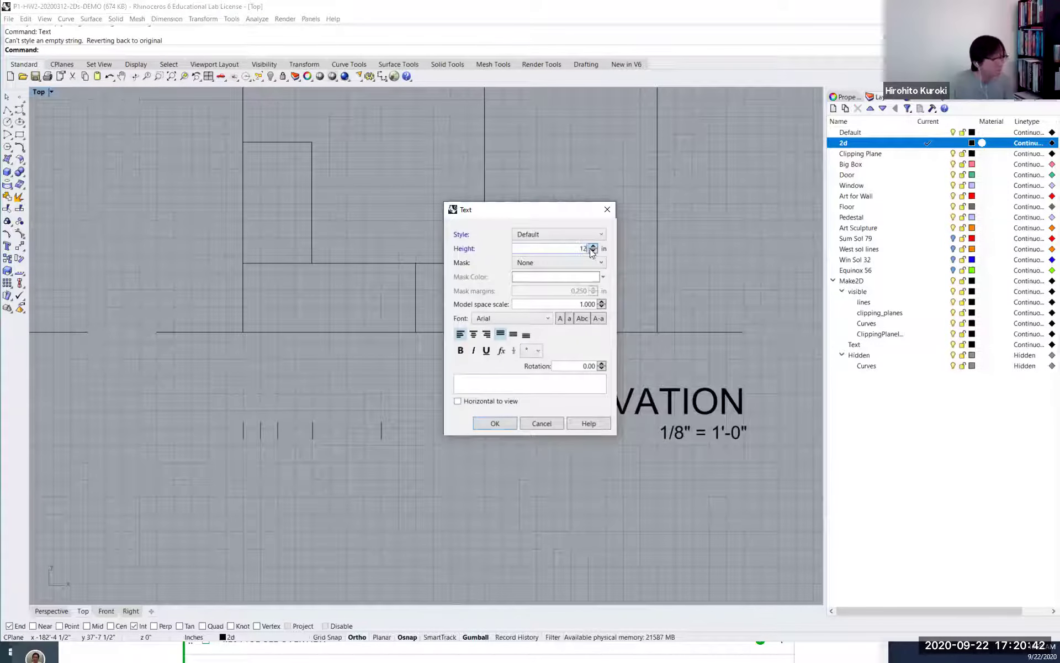
Place a '0' label above the ruler's left end and reopen it to edit its height.
{"action": "left_click", "coordinate": [475, 381]}
{"action": "type", "text": "0"}
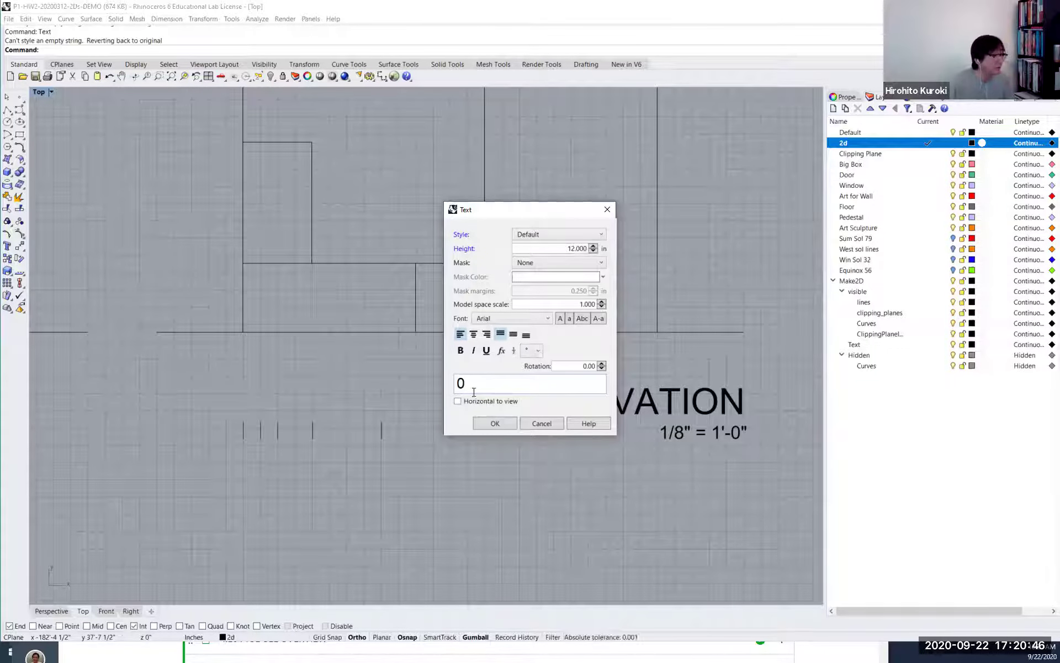
{"action": "left_click", "coordinate": [491, 423]}
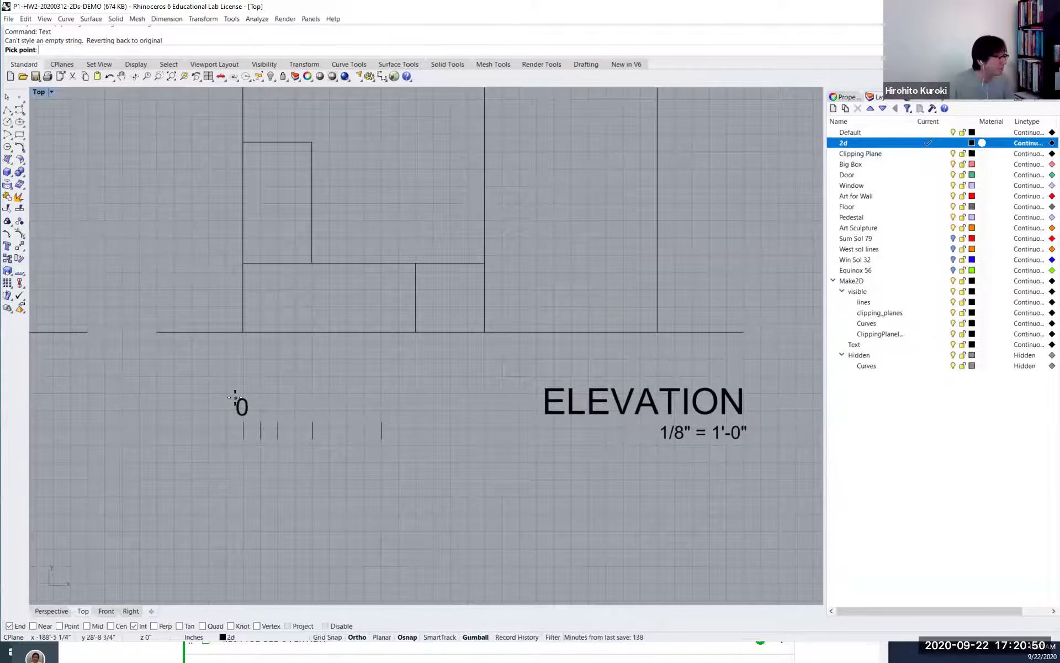
{"action": "left_click", "coordinate": [245, 418]}
{"action": "scroll", "coordinate": [245, 414], "scroll_direction": "up", "scroll_amount": 1}
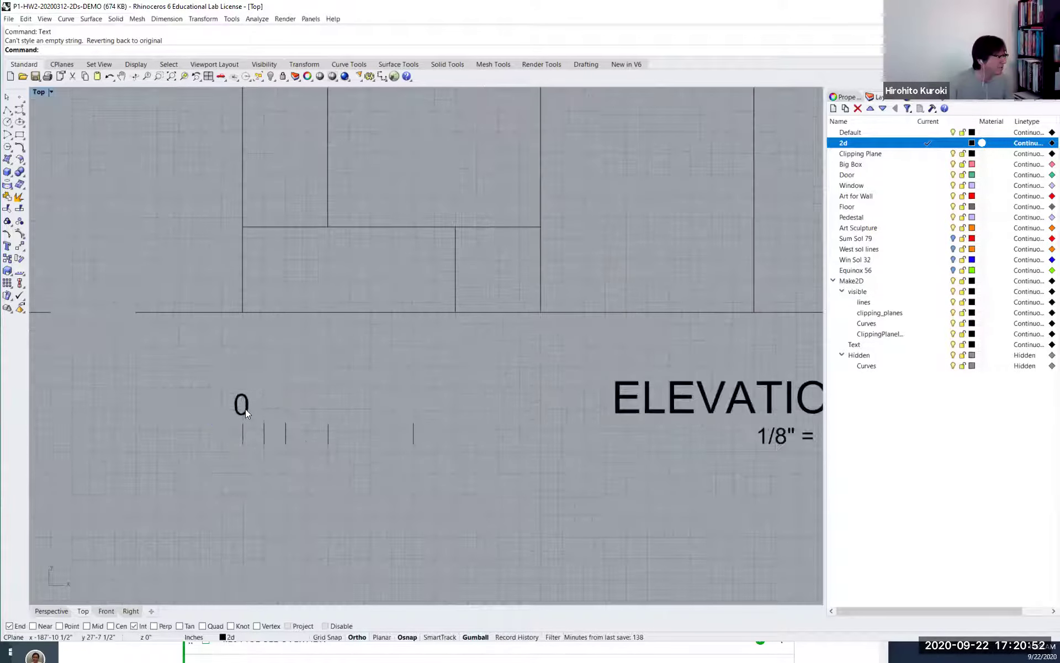
{"action": "double_click", "coordinate": [245, 409]}
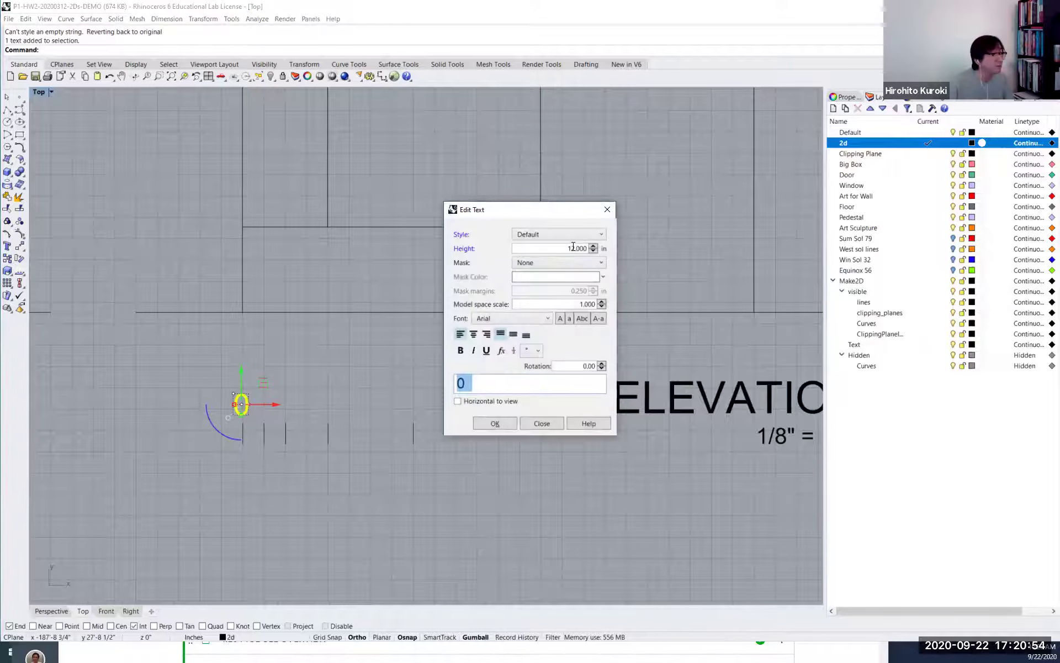
{"action": "double_click", "coordinate": [572, 248]}
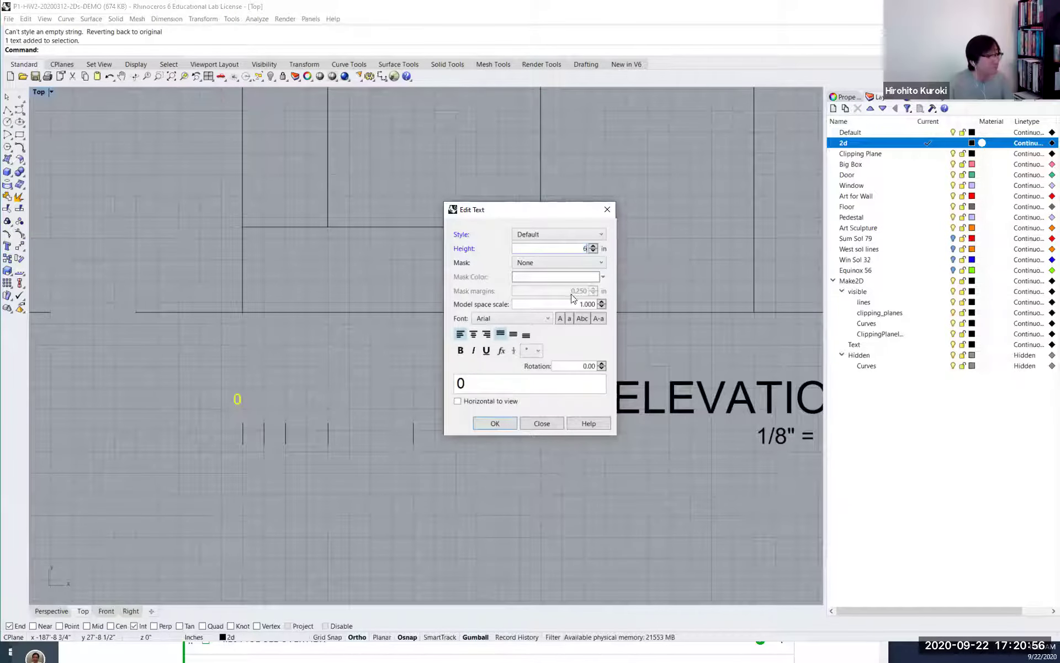
Apply the smaller text height to the 0 label.
{"action": "left_click", "coordinate": [498, 424]}
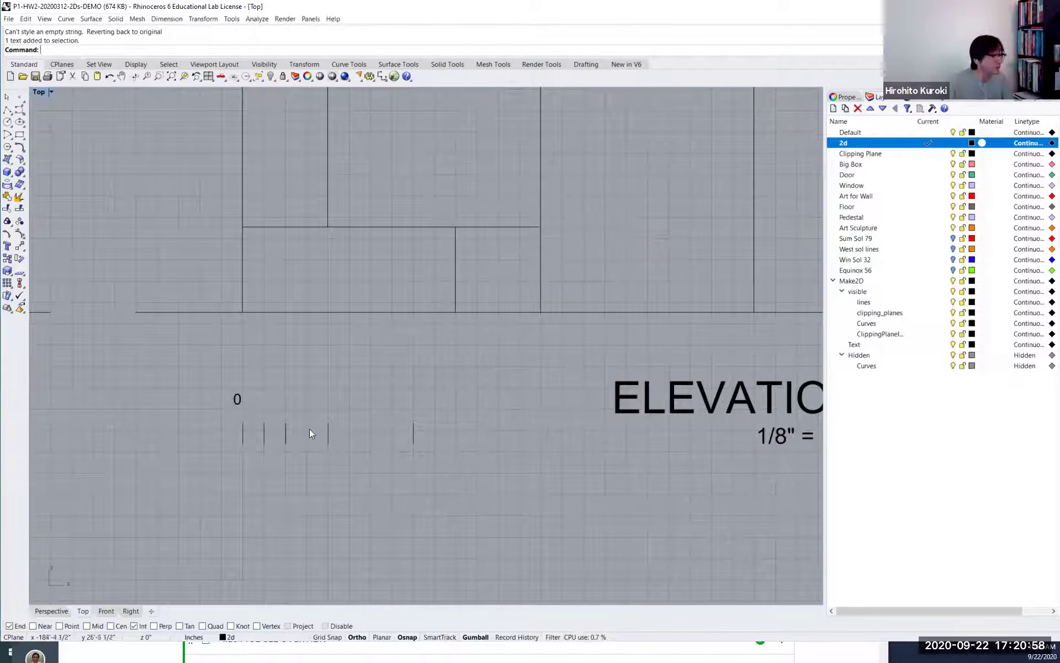
{"action": "type", "text": "m"}
{"action": "key", "text": "Return"}
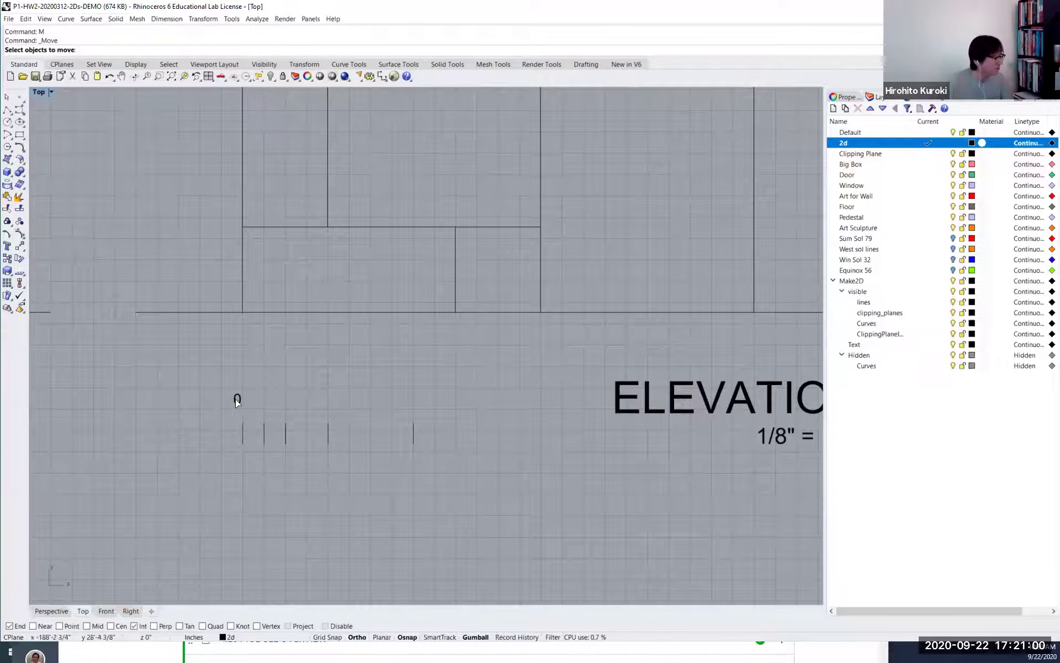
{"action": "left_click", "coordinate": [238, 401]}
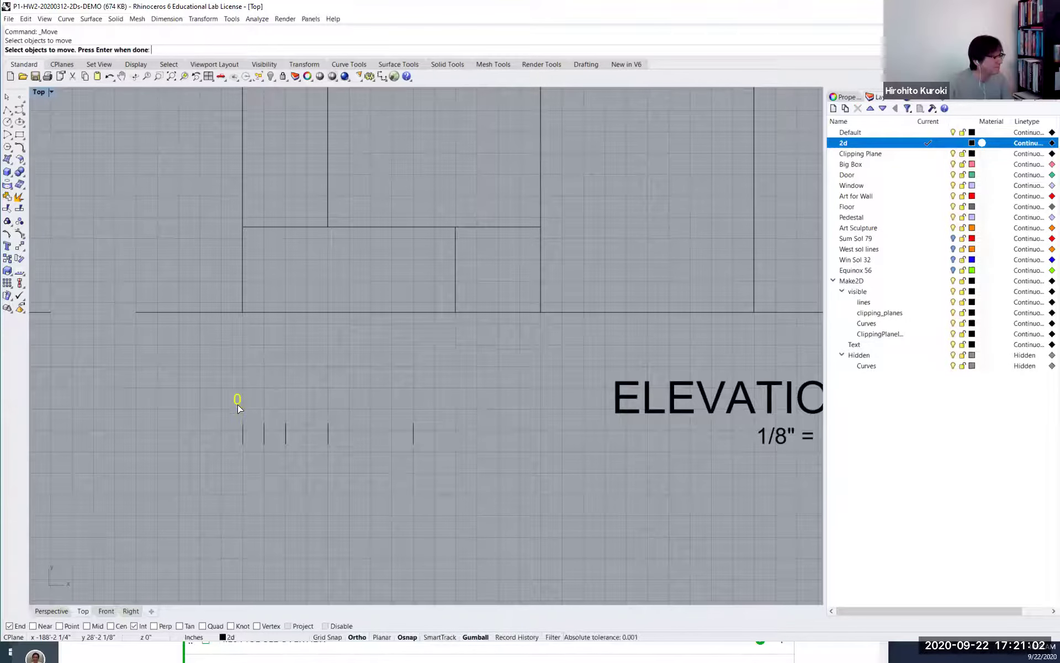
{"action": "left_click", "coordinate": [238, 399]}
{"action": "key", "text": "Escape"}
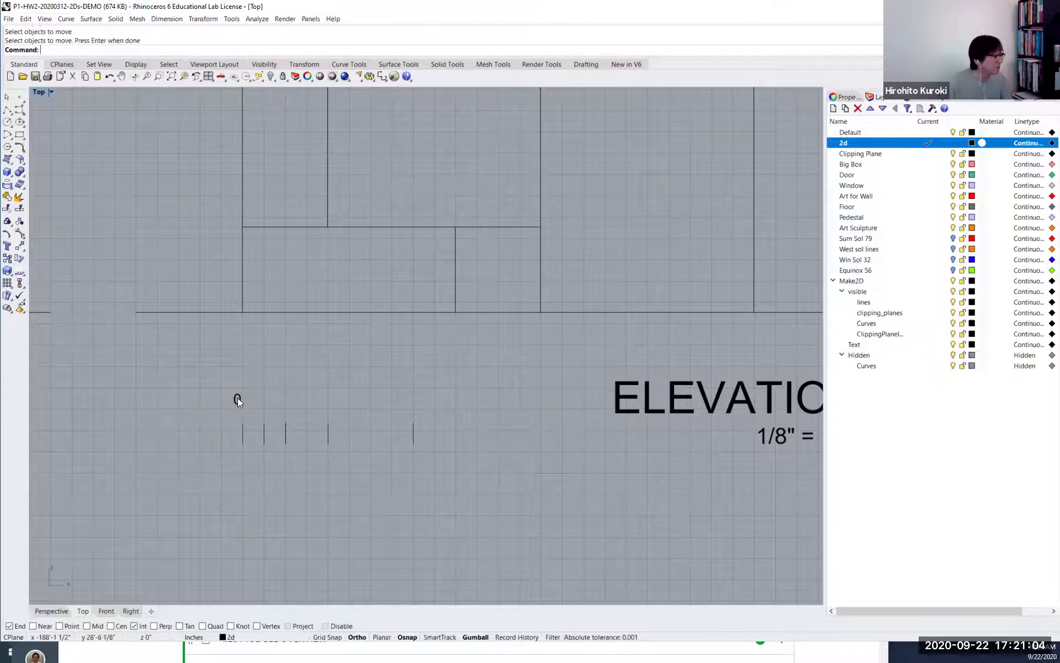
Centre-align the 0 label and move it onto the first ruler tick with Ortho off.
{"action": "double_click", "coordinate": [238, 399]}
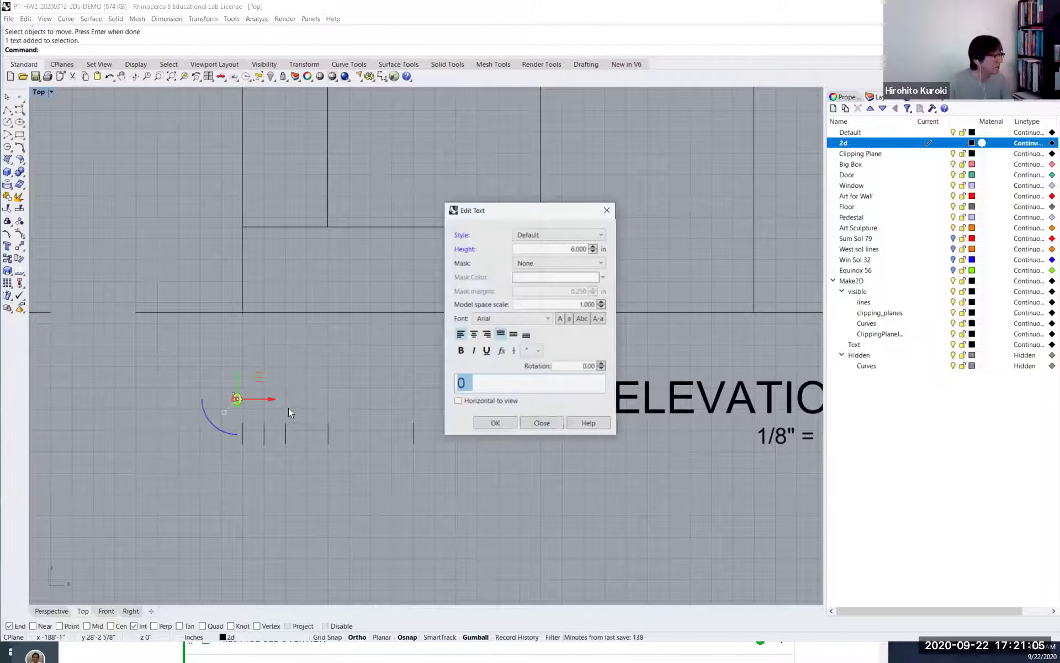
{"action": "left_click", "coordinate": [474, 334]}
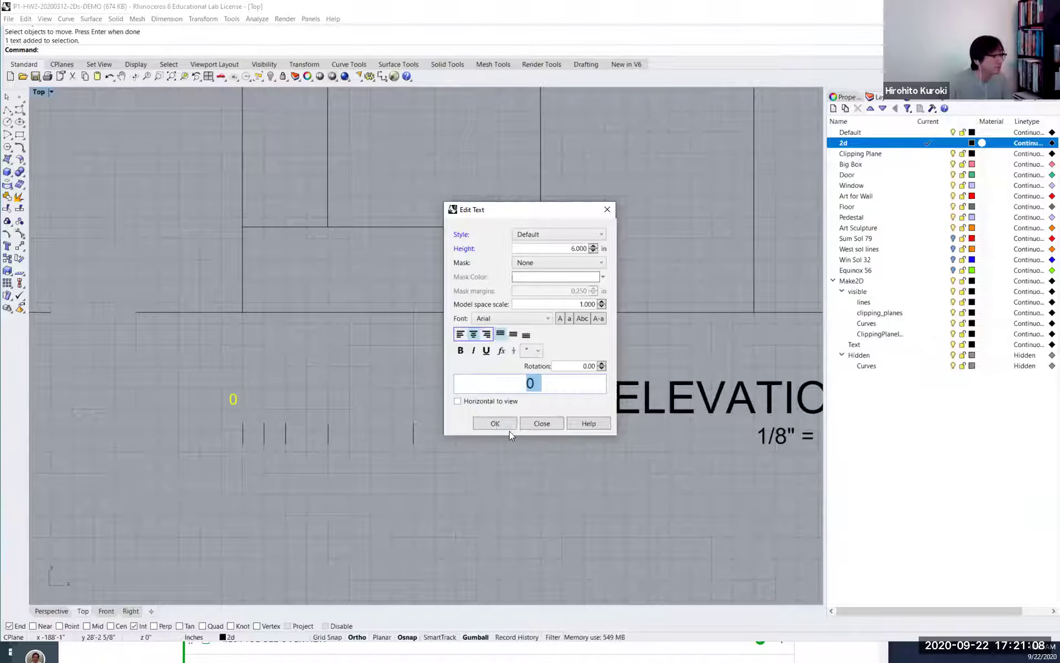
{"action": "left_click", "coordinate": [495, 424]}
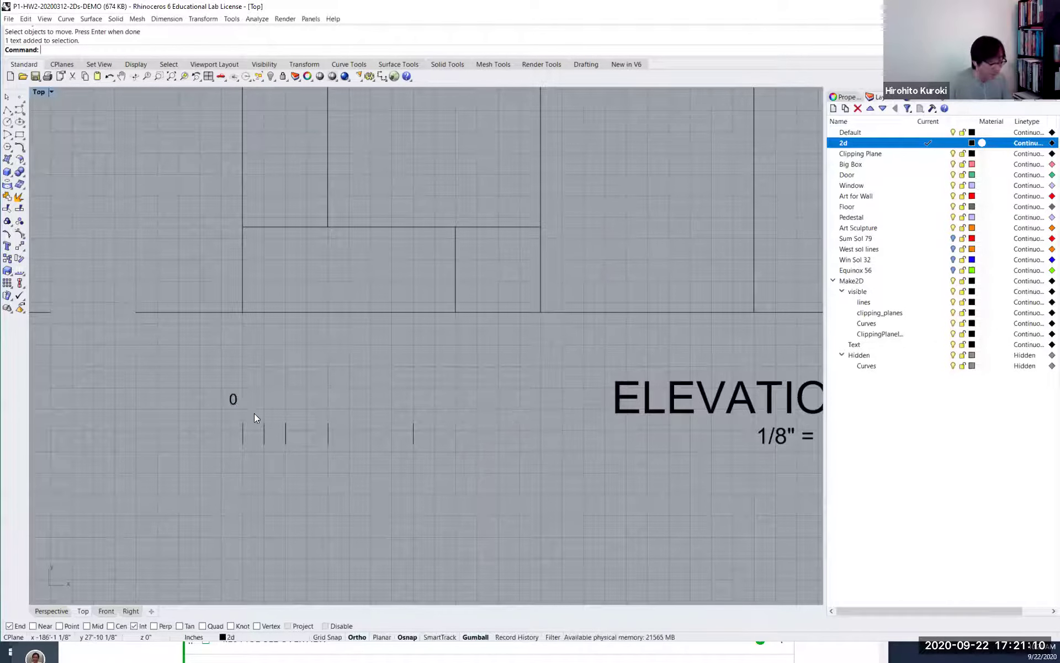
{"action": "key", "text": "Return"}
{"action": "left_click", "coordinate": [235, 403]}
{"action": "key", "text": "Return"}
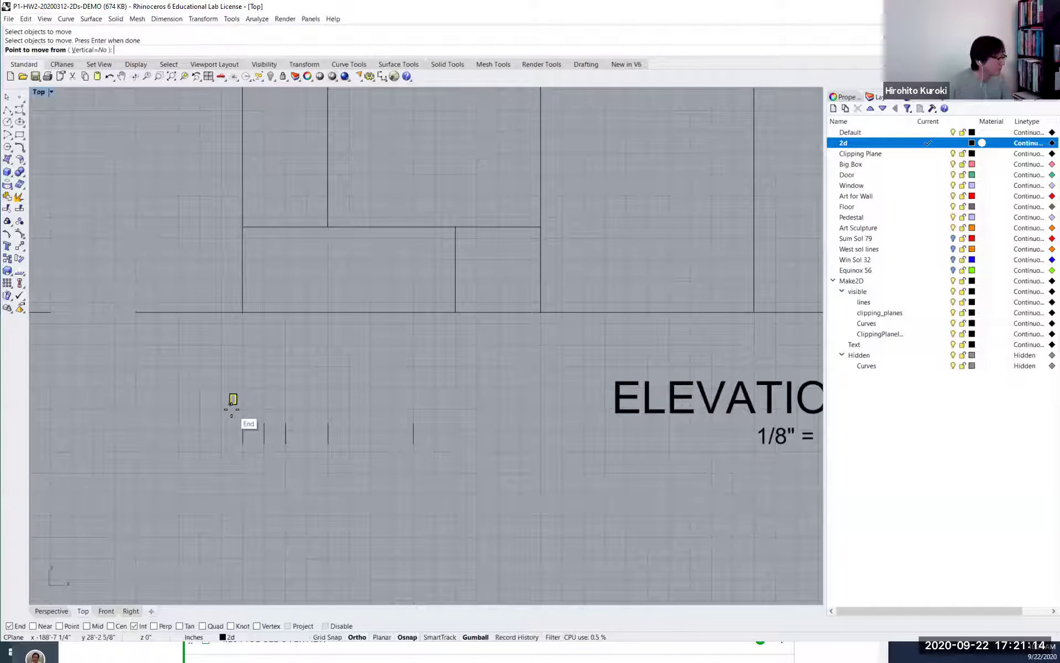
{"action": "left_click", "coordinate": [233, 408]}
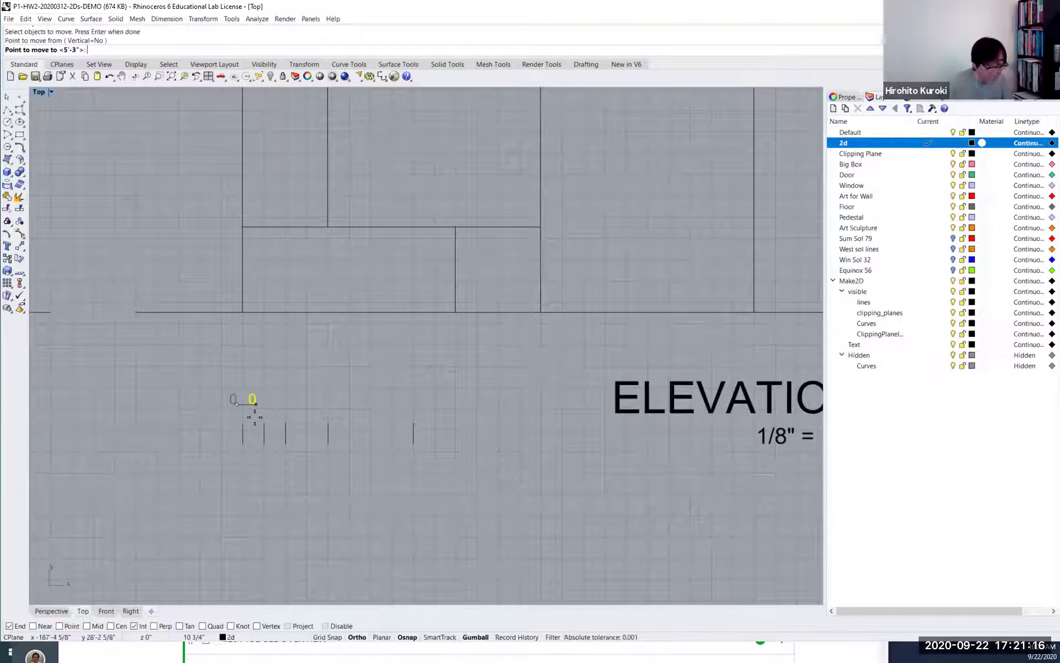
{"action": "key", "text": "F8"}
{"action": "scroll", "coordinate": [243, 414], "scroll_direction": "up", "scroll_amount": 5}
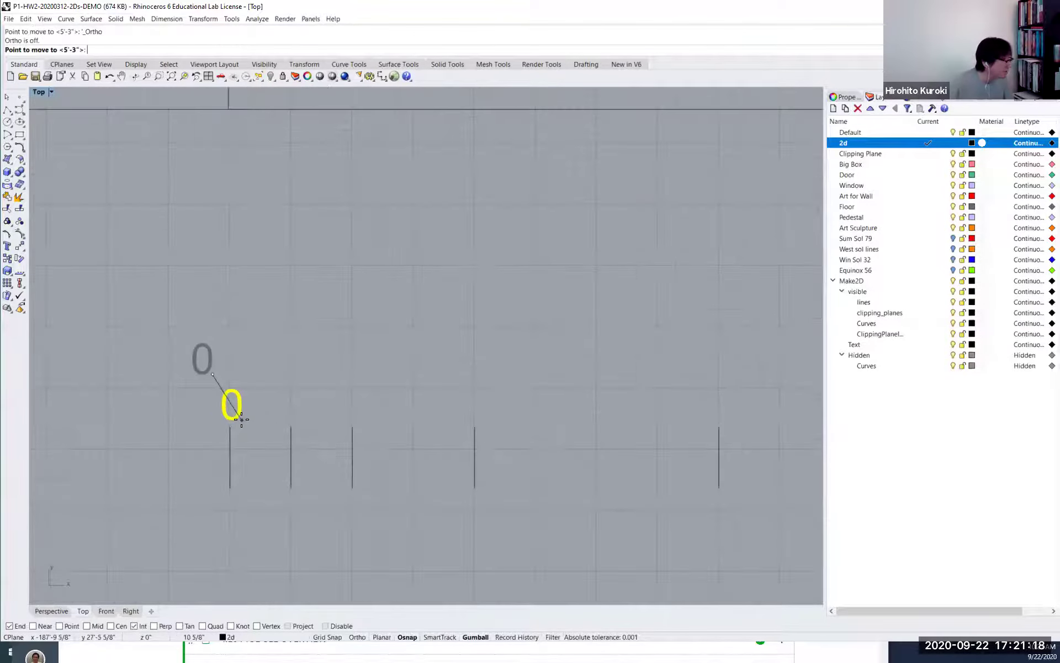
{"action": "left_click", "coordinate": [239, 419]}
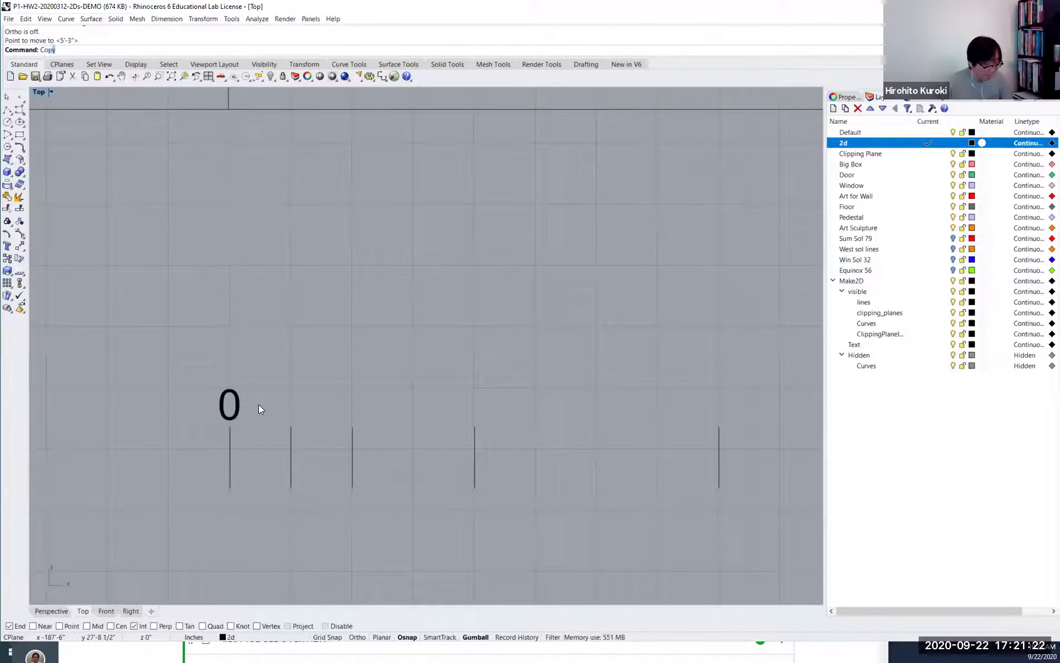
Copy the 0 label to the remaining four ruler ticks.
{"action": "key", "text": "Return"}
{"action": "left_click", "coordinate": [230, 414]}
{"action": "key", "text": "Return"}
{"action": "left_click", "coordinate": [229, 428]}
{"action": "left_click", "coordinate": [291, 427]}
{"action": "left_click", "coordinate": [353, 427]}
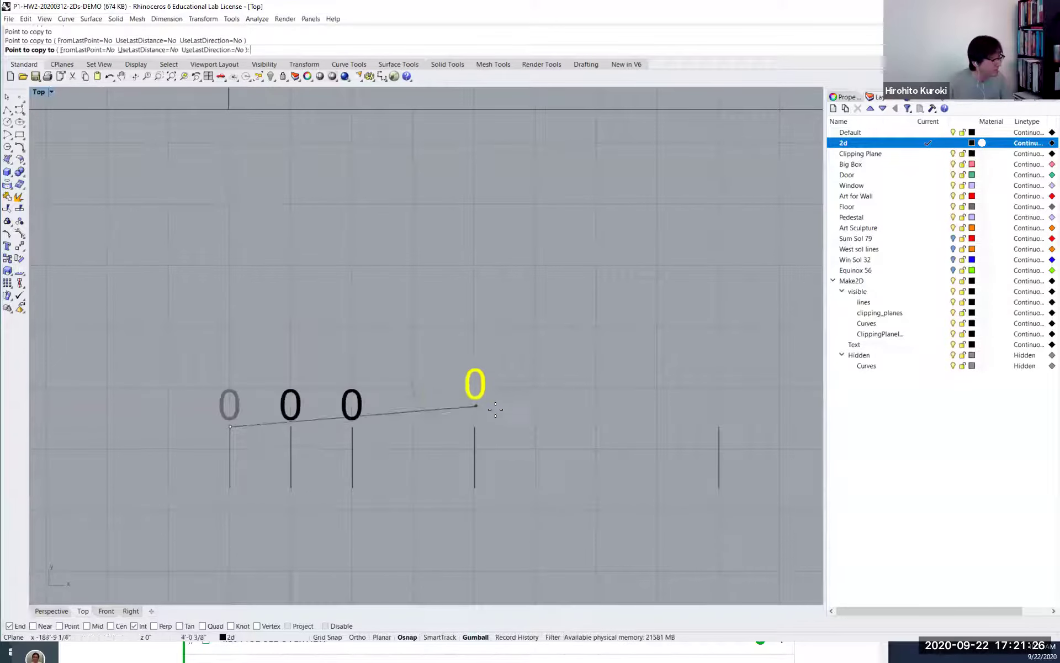
{"action": "left_click", "coordinate": [475, 428]}
{"action": "left_click", "coordinate": [719, 426]}
{"action": "key", "text": "Return"}
{"action": "scroll", "coordinate": [400, 399], "scroll_direction": "up", "scroll_amount": 2}
{"action": "scroll", "coordinate": [432, 389], "scroll_direction": "down", "scroll_amount": 2}
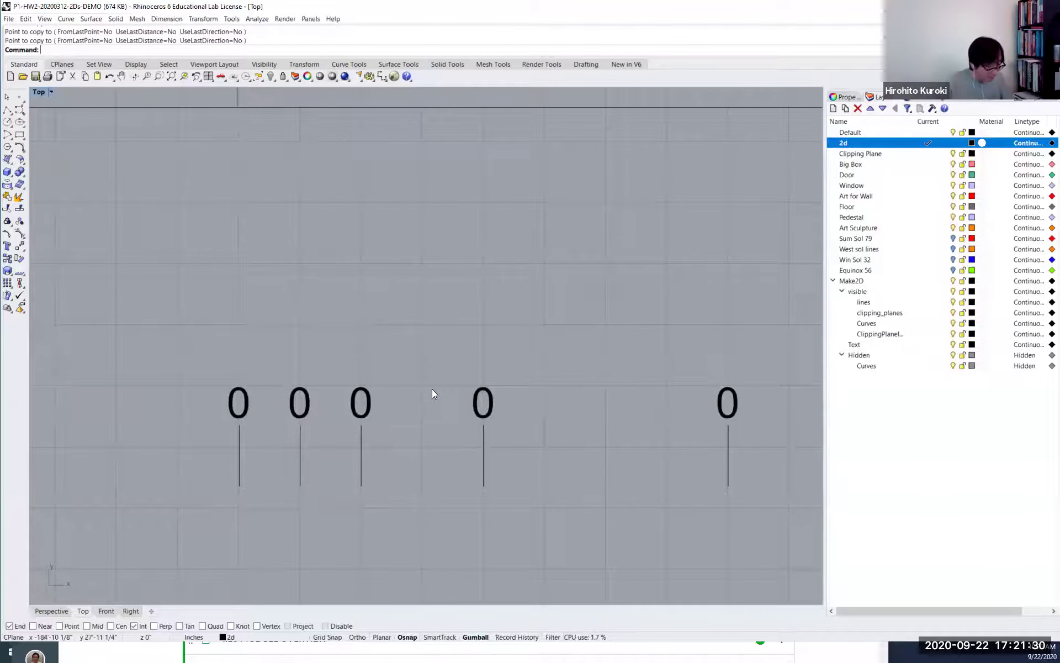
Retype the copied tick labels, left to right, as 1, 2, 4 and 8.
{"action": "double_click", "coordinate": [306, 411]}
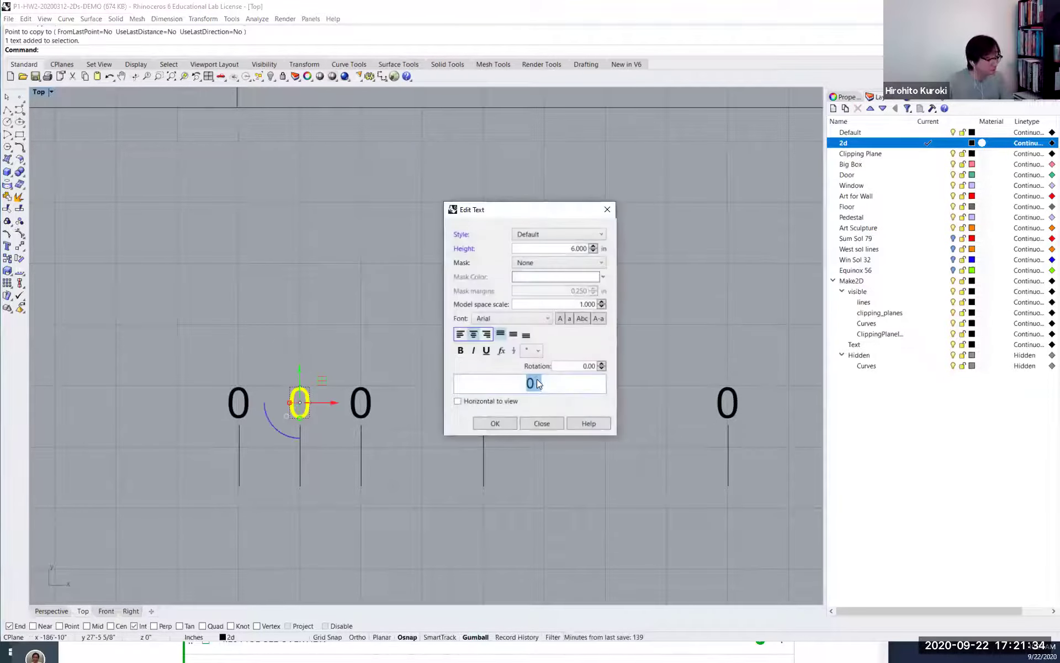
{"action": "type", "text": "1"}
{"action": "left_click", "coordinate": [499, 421]}
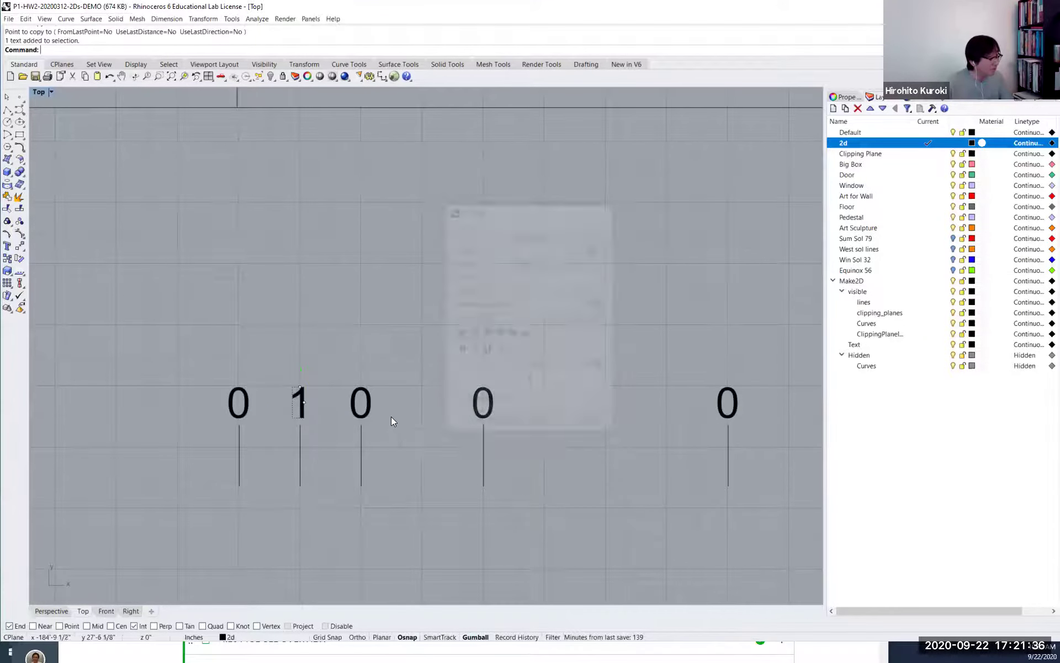
{"action": "double_click", "coordinate": [367, 413]}
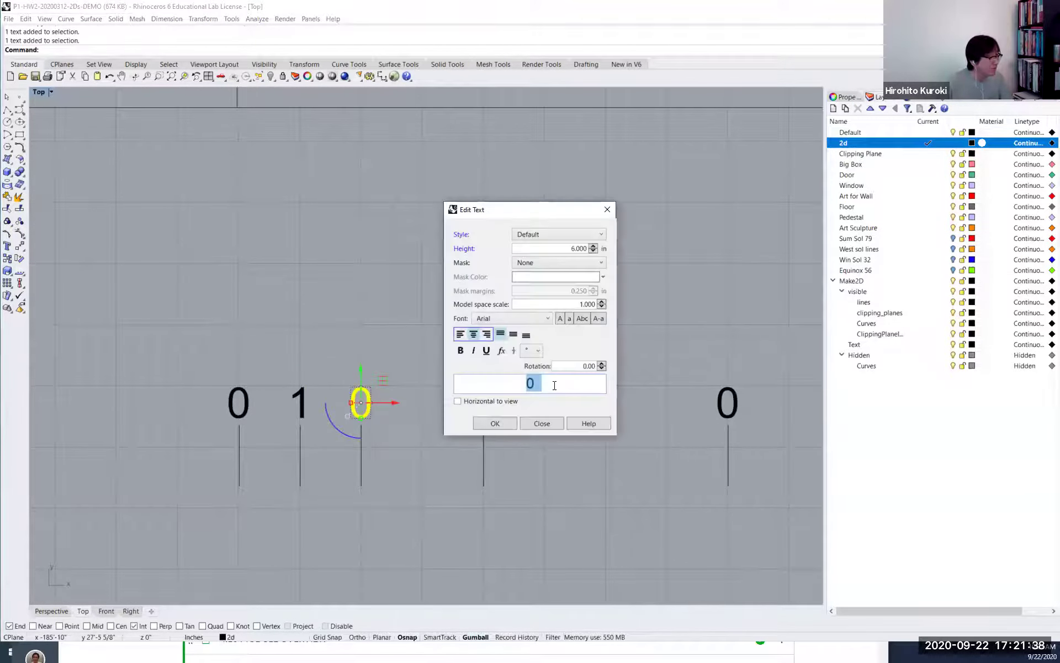
{"action": "type", "text": "2"}
{"action": "left_click", "coordinate": [489, 421]}
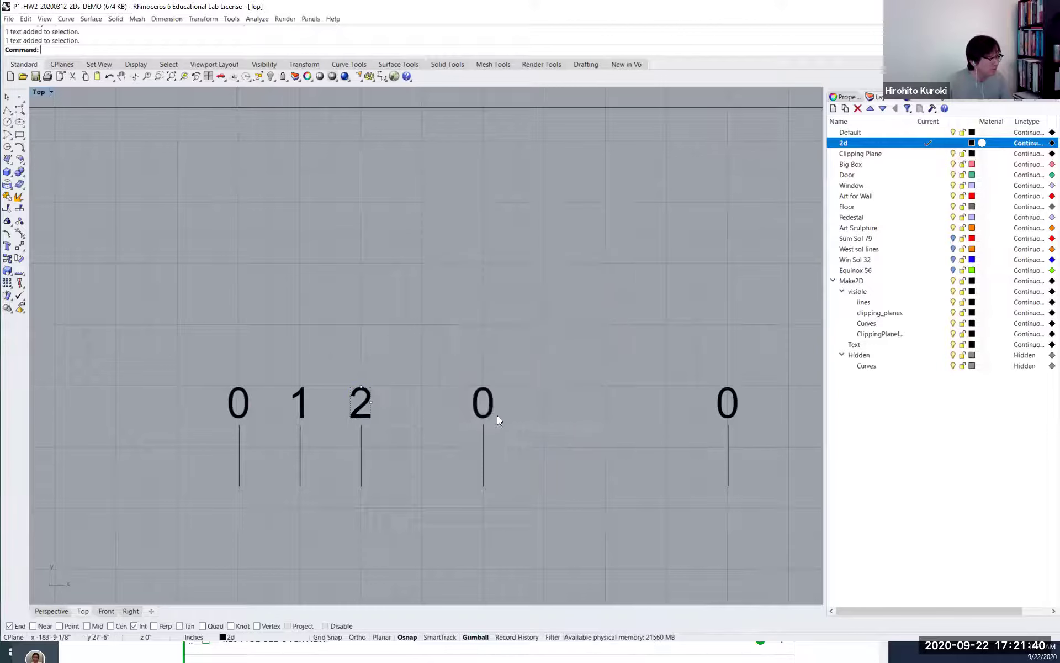
{"action": "left_click", "coordinate": [488, 416]}
{"action": "double_click", "coordinate": [488, 417]}
{"action": "type", "text": "4"}
{"action": "left_click", "coordinate": [494, 423]}
{"action": "left_click", "coordinate": [727, 402]}
{"action": "double_click", "coordinate": [727, 403]}
{"action": "type", "text": "8"}
{"action": "left_click", "coordinate": [510, 423]}
Drag the numbered 0–8 scale ruler left to sit beneath the elevation drawing.
{"action": "scroll", "coordinate": [665, 353], "scroll_direction": "down", "scroll_amount": 5}
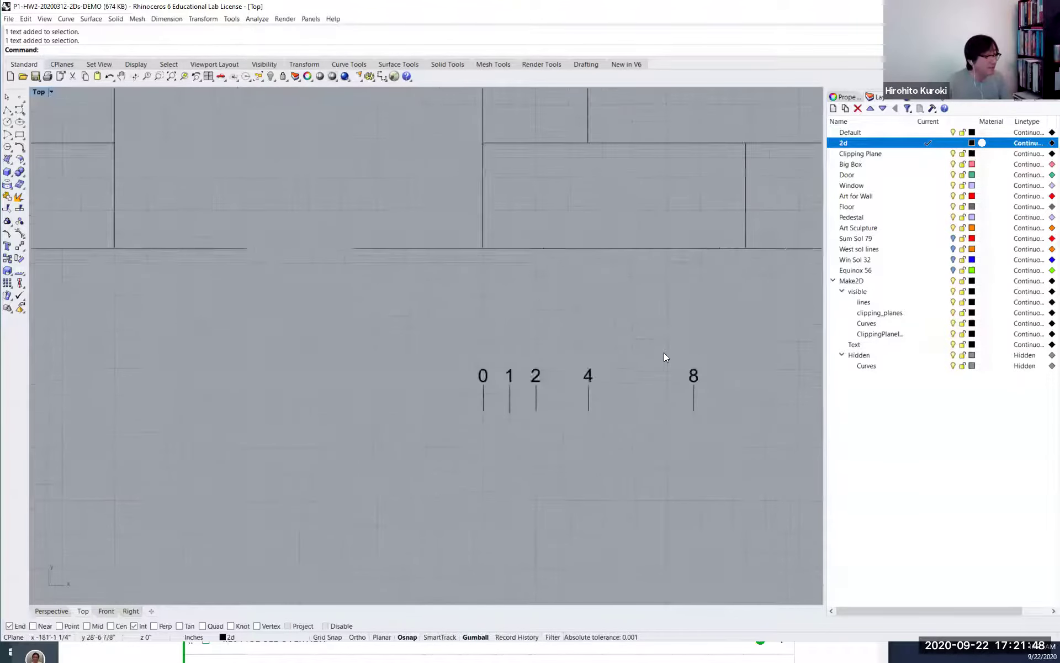
{"action": "scroll", "coordinate": [658, 355], "scroll_direction": "down", "scroll_amount": 3}
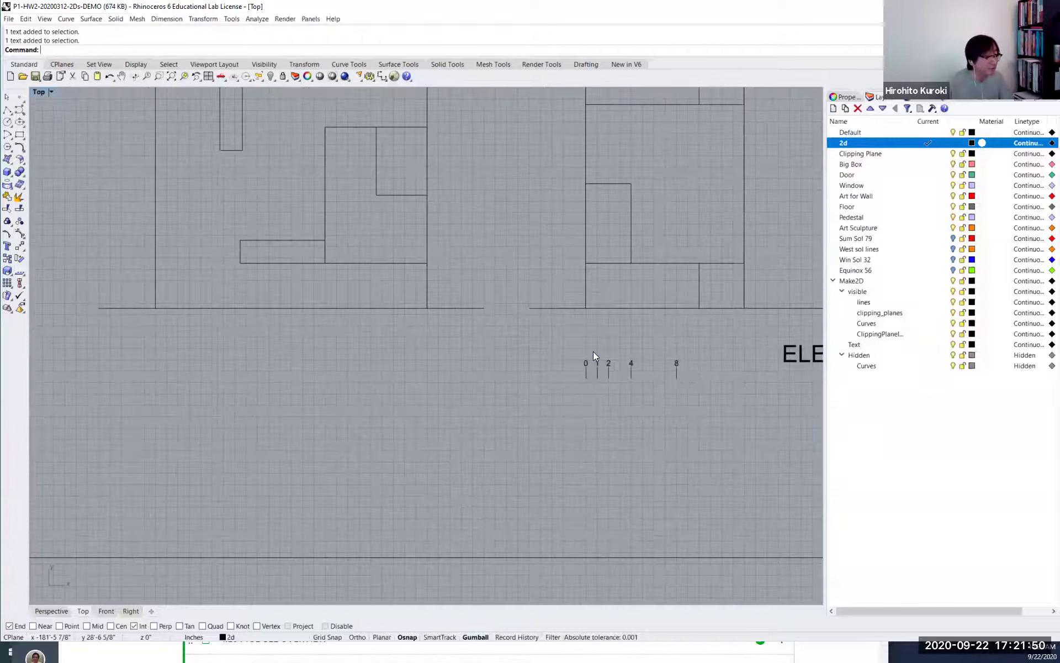
{"action": "scroll", "coordinate": [657, 364], "scroll_direction": "down", "scroll_amount": 3}
{"action": "left_click_drag", "start_coordinate": [673, 362], "coordinate": [416, 346]}
{"action": "scroll", "coordinate": [595, 359], "scroll_direction": "down", "scroll_amount": 1}
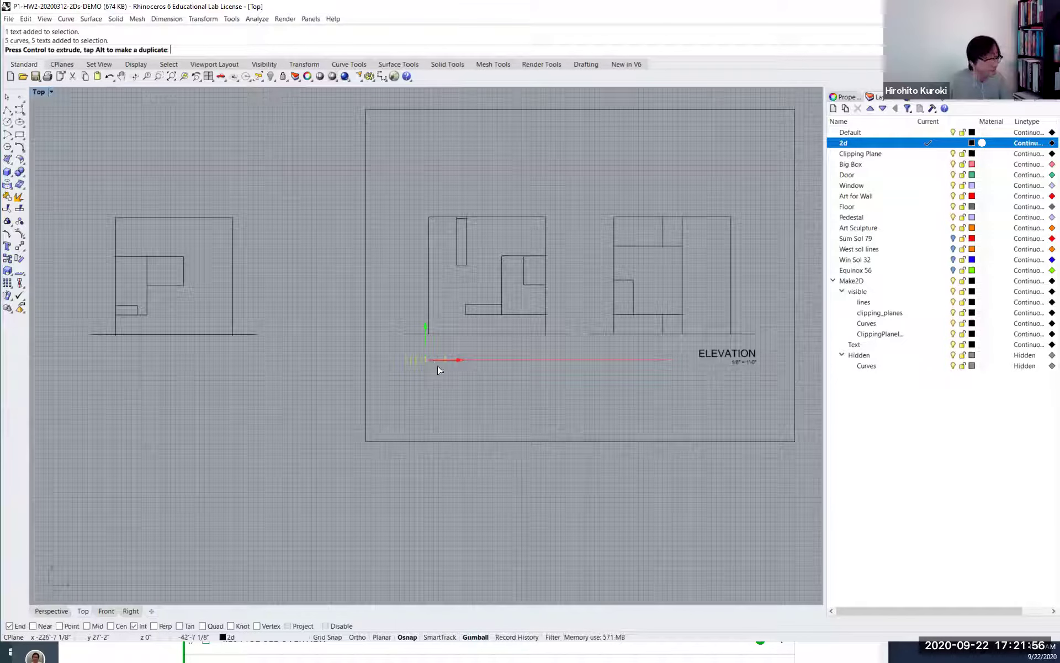
{"action": "left_click_drag", "start_coordinate": [547, 368], "coordinate": [548, 369]}
{"action": "double_click", "coordinate": [760, 367]}
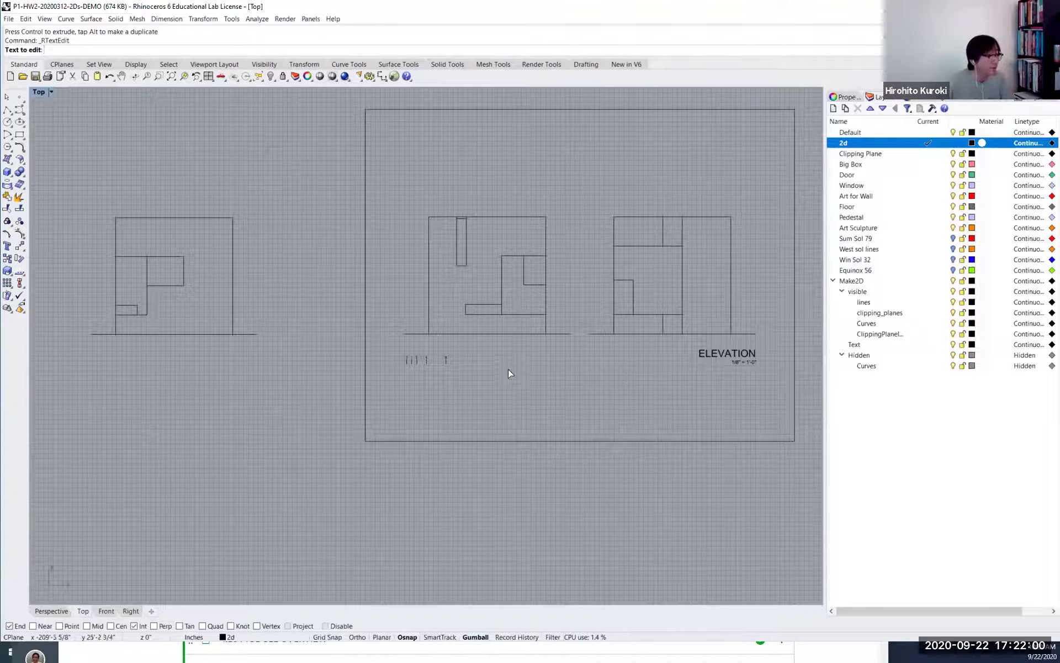
{"action": "scroll", "coordinate": [586, 372], "scroll_direction": "down", "scroll_amount": 3}
{"action": "right_click_drag", "start_coordinate": [578, 393], "coordinate": [552, 413]}
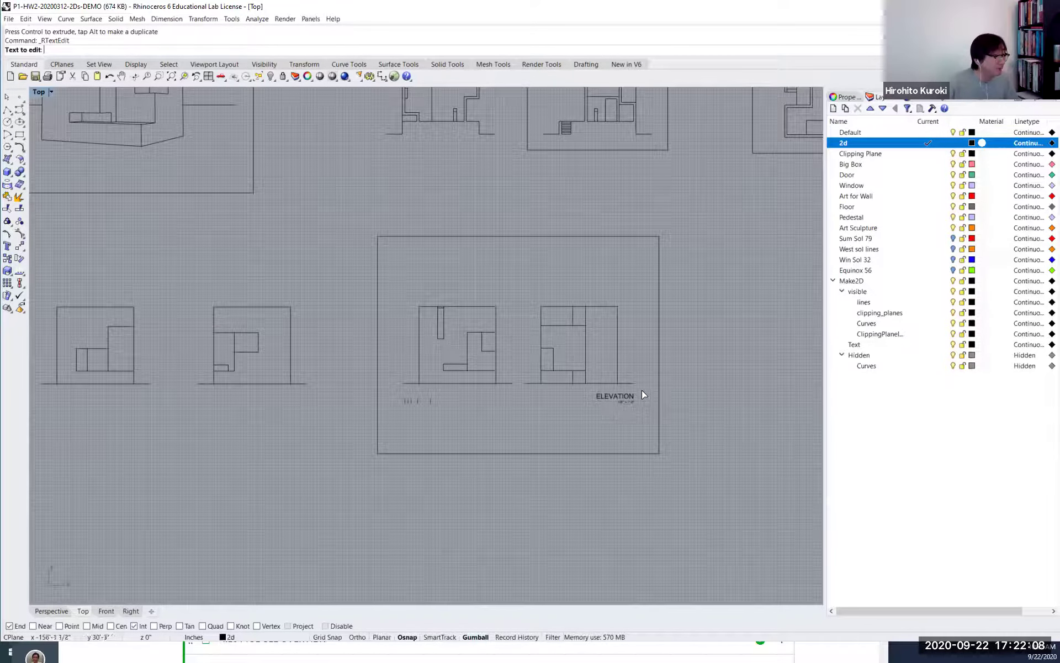
Copy the ELEVATION title onto the upper elevation sheet.
{"action": "left_click", "coordinate": [590, 414]}
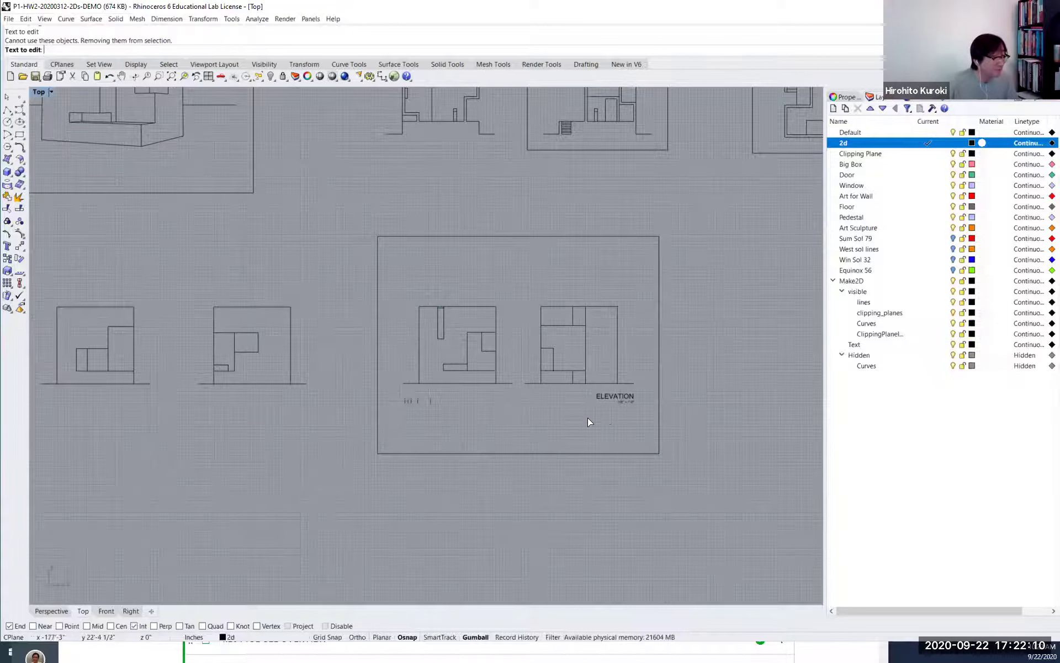
{"action": "key", "text": "Escape"}
{"action": "scroll", "coordinate": [699, 362], "scroll_direction": "down", "scroll_amount": 3}
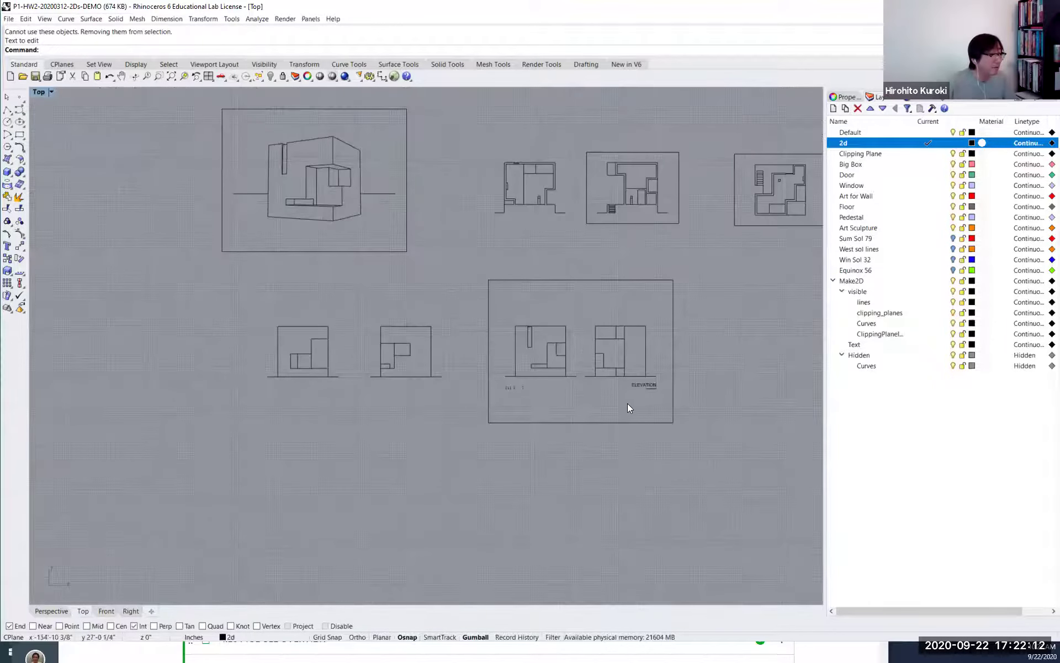
{"action": "right_click_drag", "start_coordinate": [617, 396], "coordinate": [484, 397]}
{"action": "left_click", "coordinate": [502, 467]}
{"action": "left_click_drag", "start_coordinate": [503, 463], "coordinate": [497, 465]}
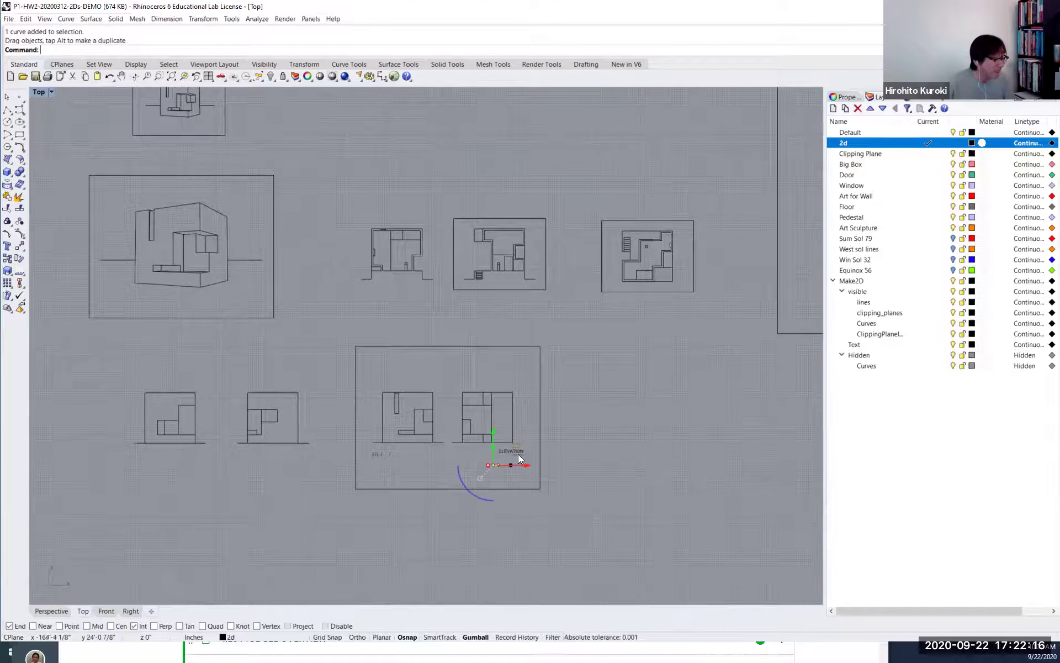
{"action": "key", "text": "Delete"}
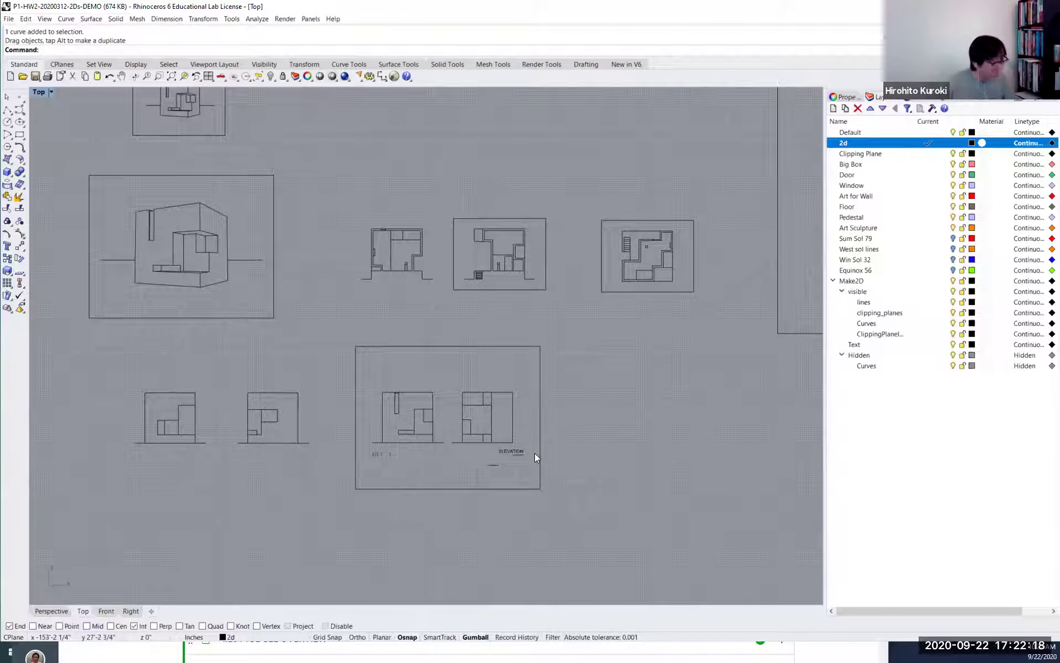
{"action": "key", "text": "ctrl+z"}
{"action": "scroll", "coordinate": [525, 465], "scroll_direction": "up", "scroll_amount": 2}
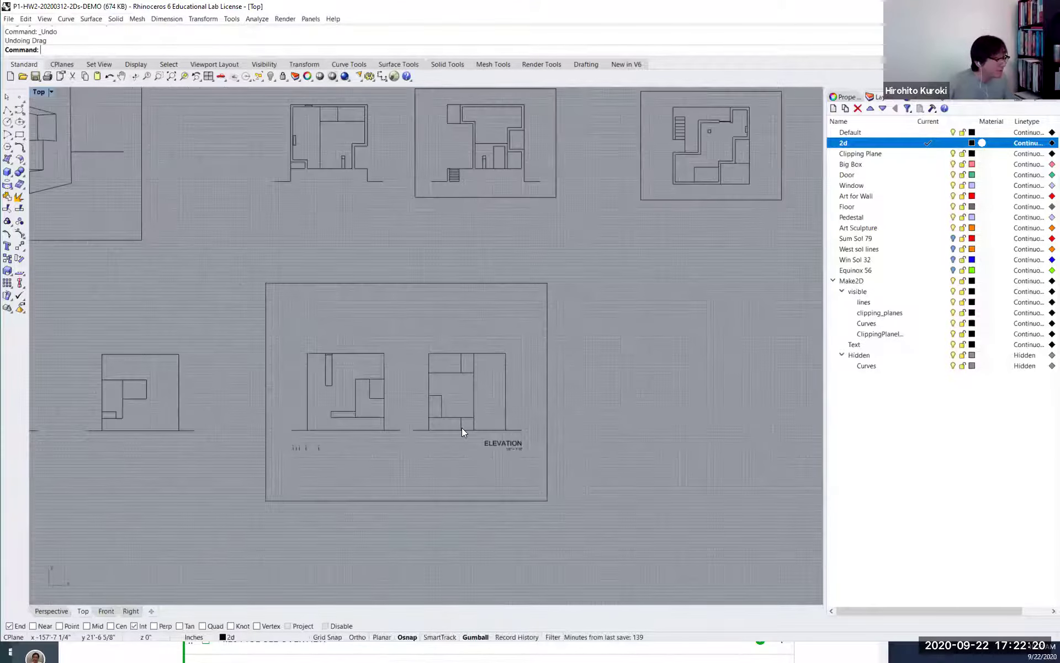
{"action": "scroll", "coordinate": [497, 422], "scroll_direction": "up", "scroll_amount": 1}
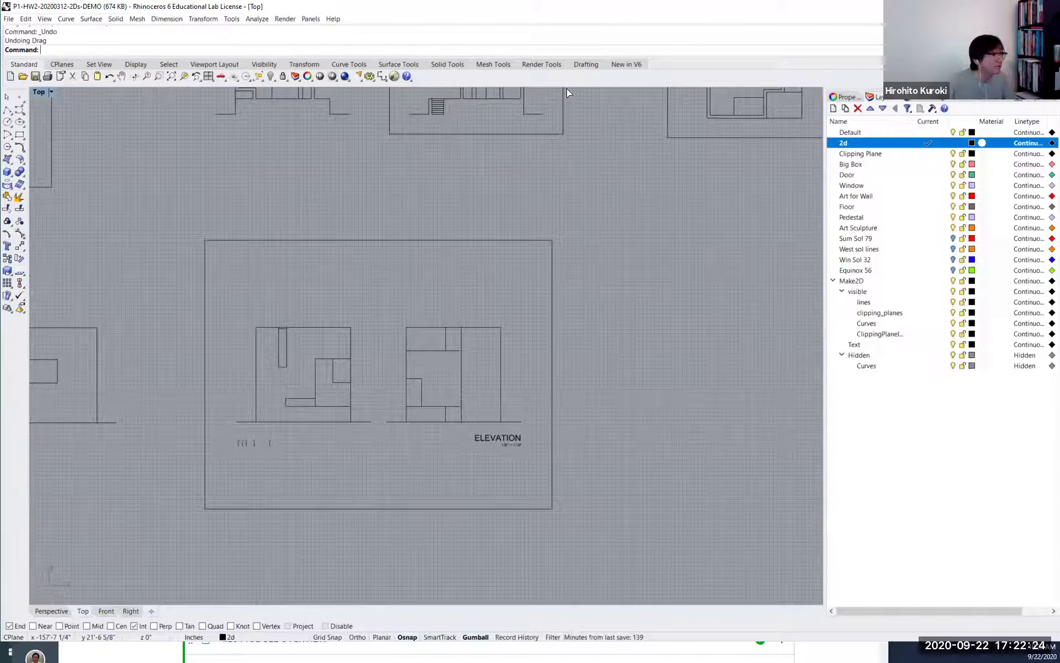
{"action": "mouse_move", "coordinate": [566, 89]}
{"action": "left_mouse_down"}
{"action": "mouse_move", "coordinate": [576, 106]}
{"action": "mouse_move", "coordinate": [577, 91]}
{"action": "left_mouse_up"}
Copy the scale ruler up and position it on the upper elevation sheet.
{"action": "scroll", "coordinate": [419, 328], "scroll_direction": "down", "scroll_amount": 5}
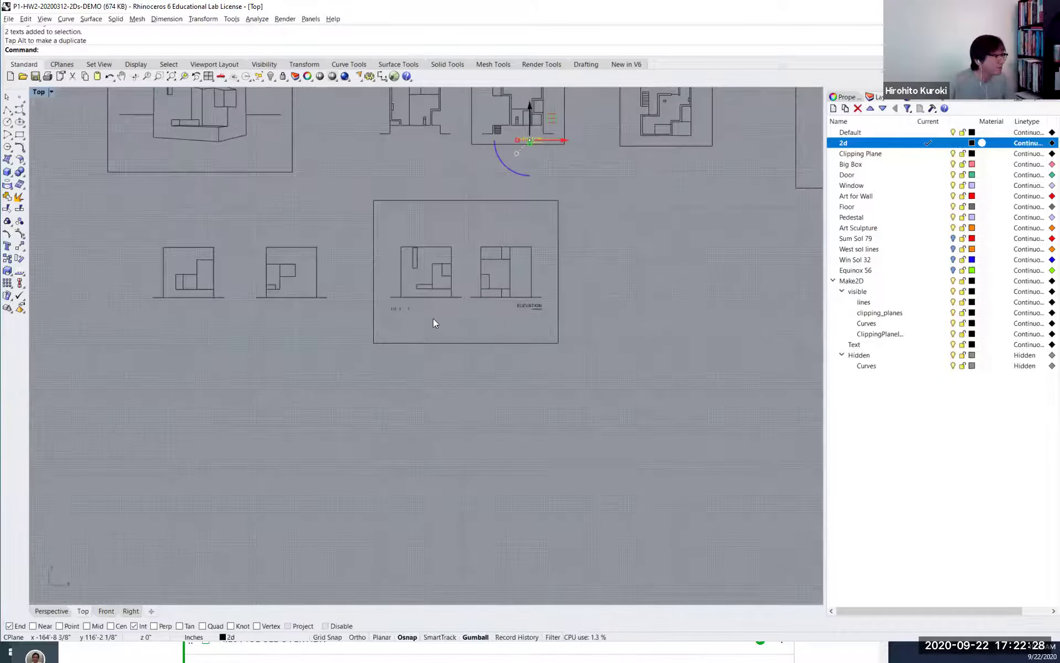
{"action": "left_click", "coordinate": [419, 316]}
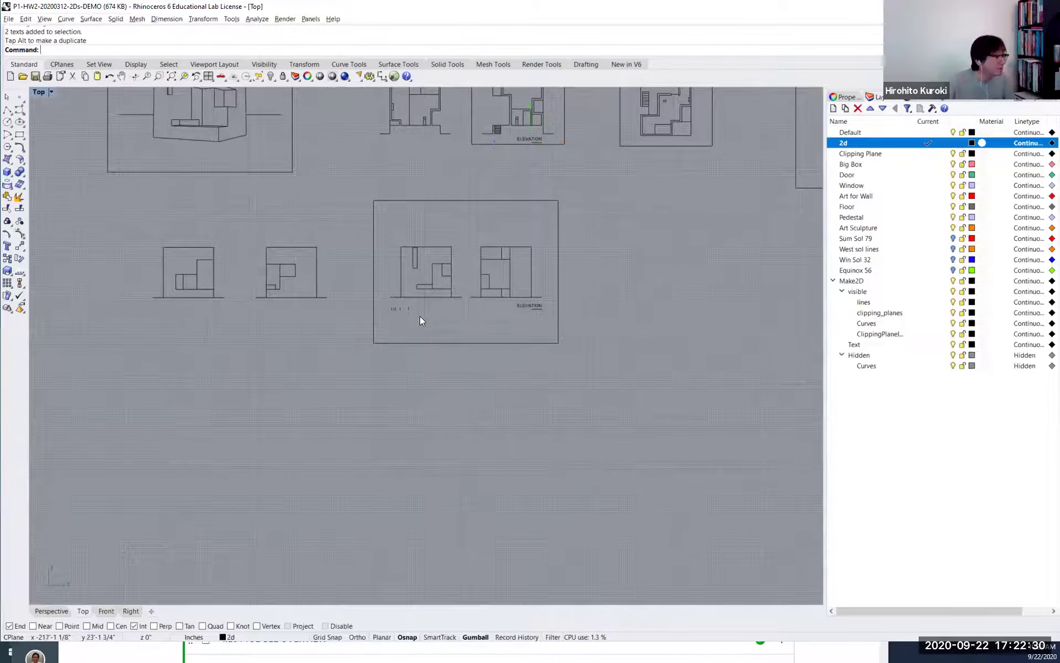
{"action": "left_click", "coordinate": [383, 303]}
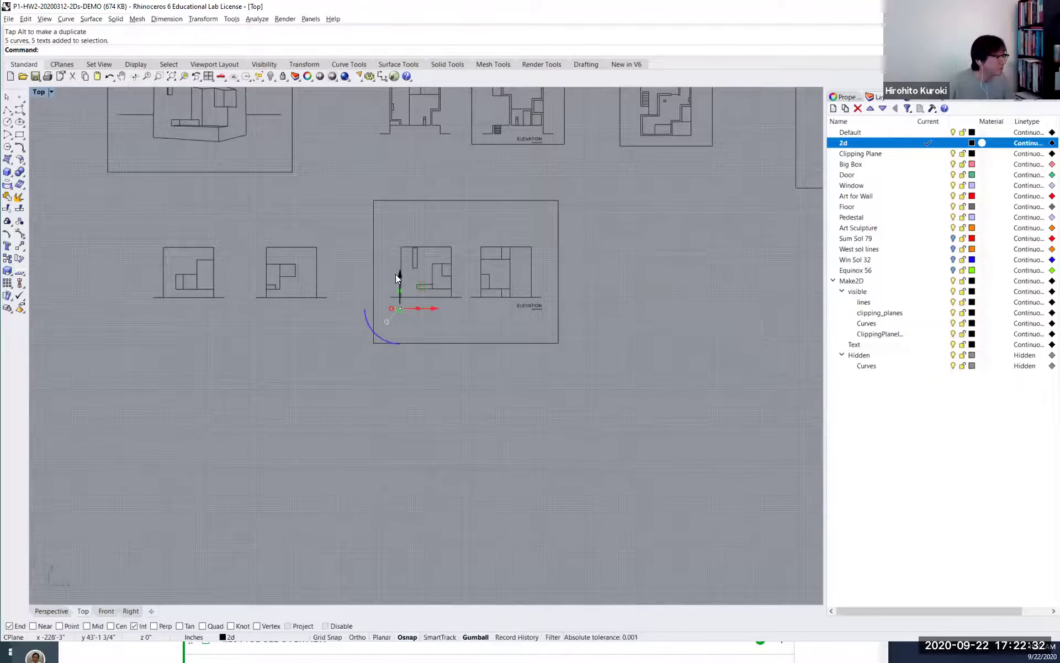
{"action": "left_click_drag", "start_coordinate": [396, 274], "coordinate": [434, 155]}
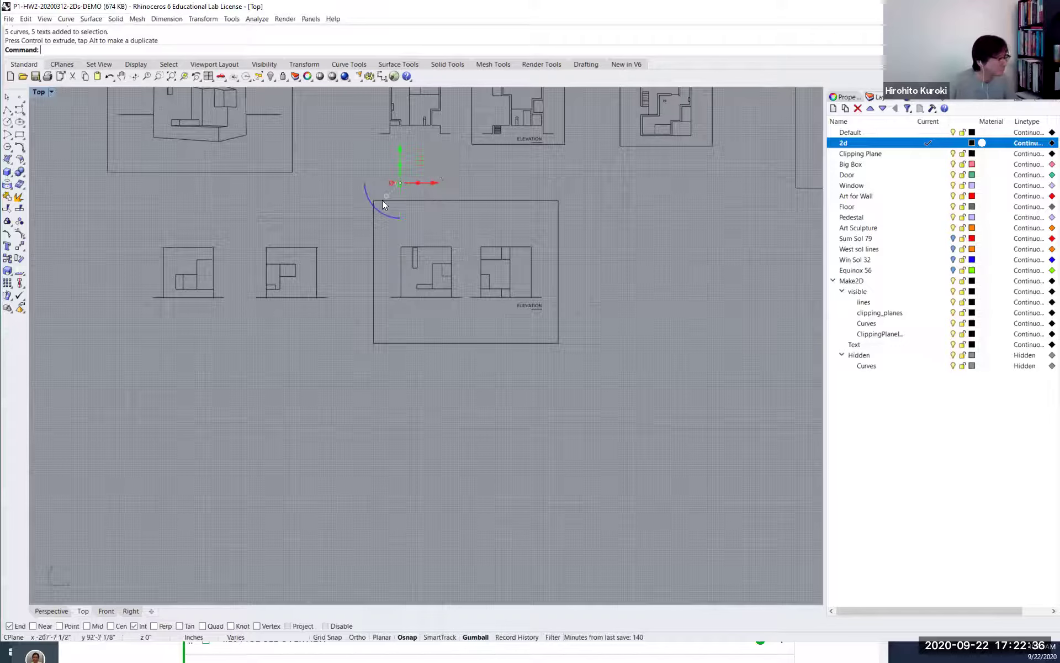
{"action": "key", "text": "ctrl+z"}
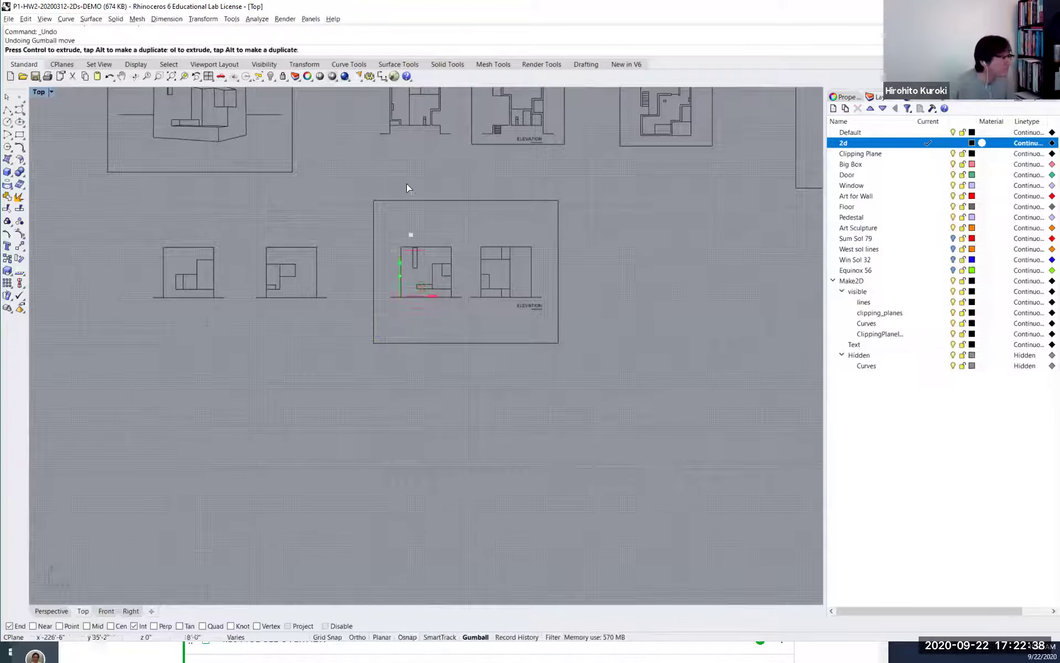
{"action": "left_click_drag", "start_coordinate": [407, 188], "coordinate": [410, 144]}
{"action": "scroll", "coordinate": [462, 157], "scroll_direction": "up", "scroll_amount": 3}
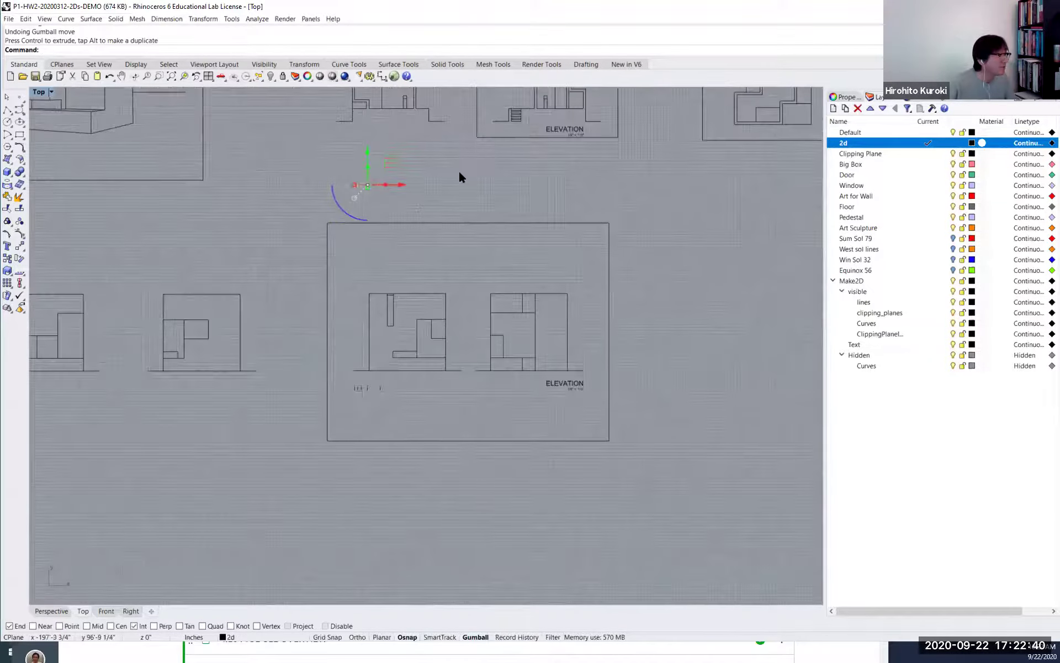
{"action": "left_click_drag", "start_coordinate": [382, 190], "coordinate": [534, 194]}
{"action": "scroll", "coordinate": [462, 166], "scroll_direction": "up", "scroll_amount": 2}
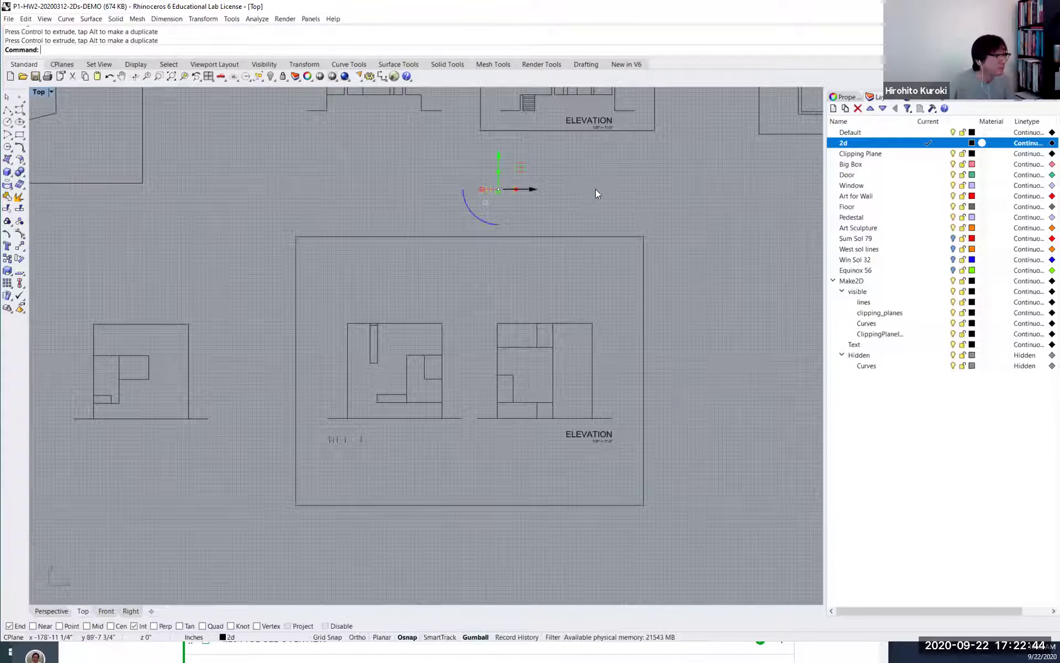
{"action": "scroll", "coordinate": [568, 296], "scroll_direction": "down", "scroll_amount": 3}
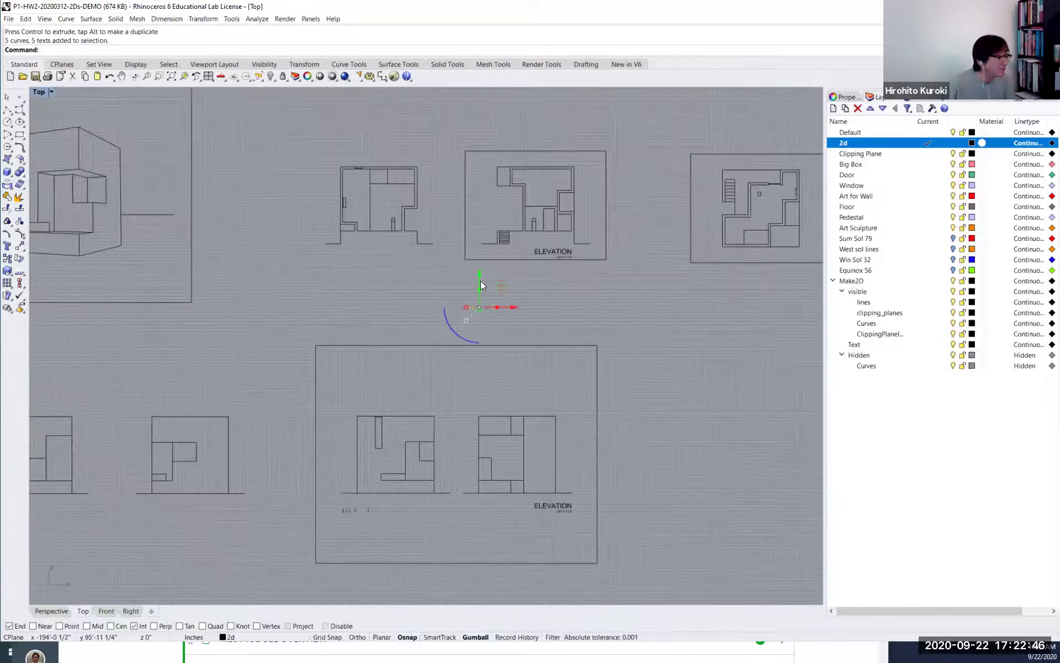
{"action": "left_click_drag", "start_coordinate": [478, 276], "coordinate": [479, 222]}
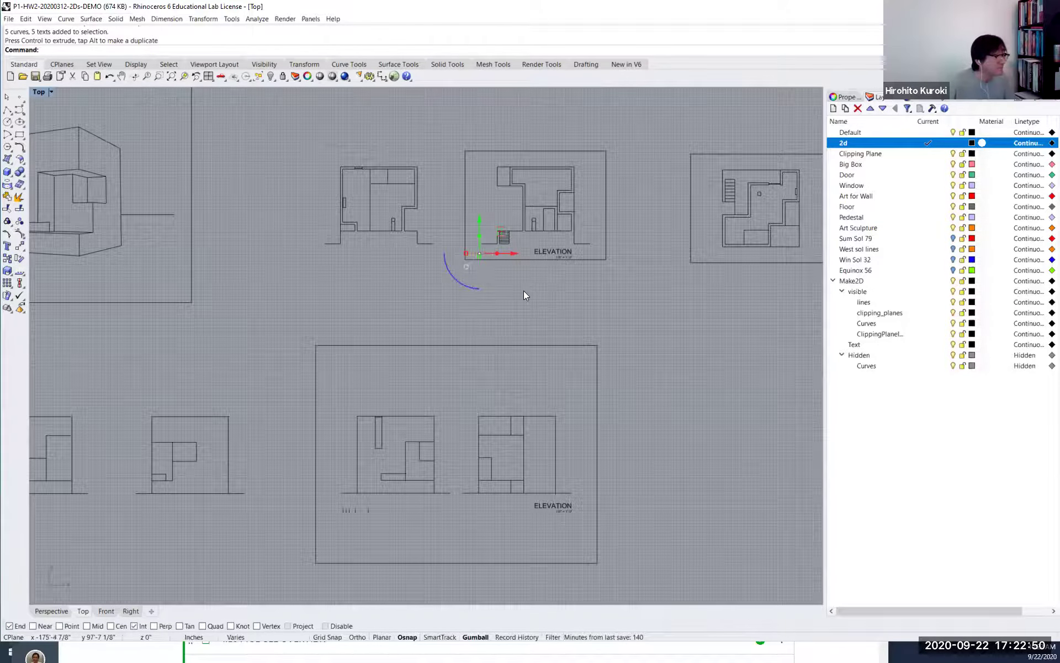
{"action": "scroll", "coordinate": [445, 309], "scroll_direction": "up", "scroll_amount": 1}
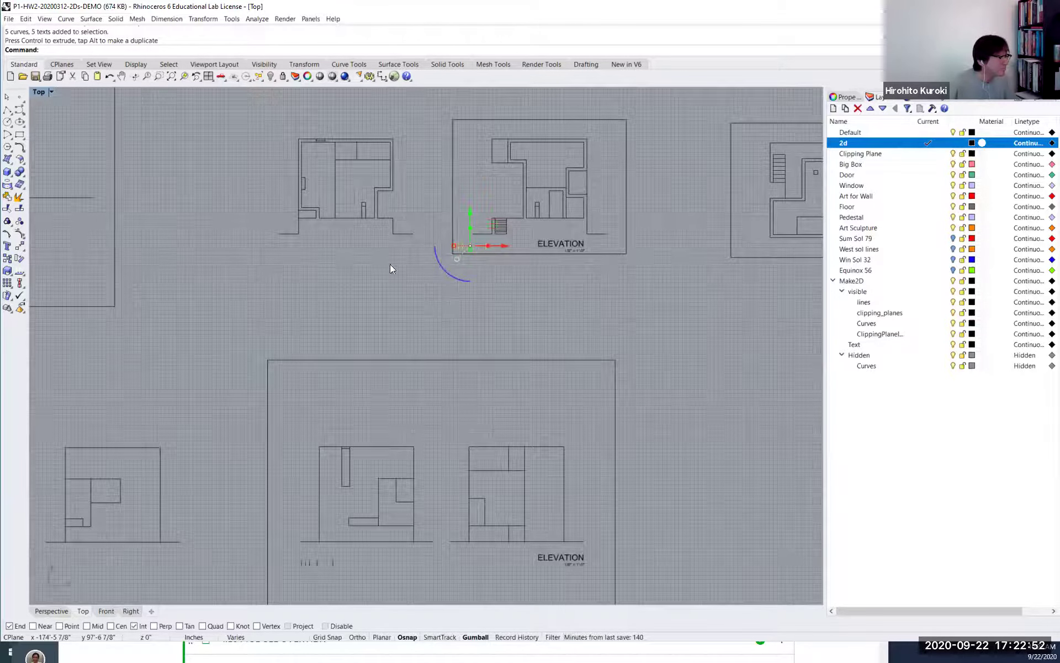
{"action": "scroll", "coordinate": [388, 257], "scroll_direction": "up", "scroll_amount": 1}
{"action": "scroll", "coordinate": [436, 255], "scroll_direction": "up", "scroll_amount": 3}
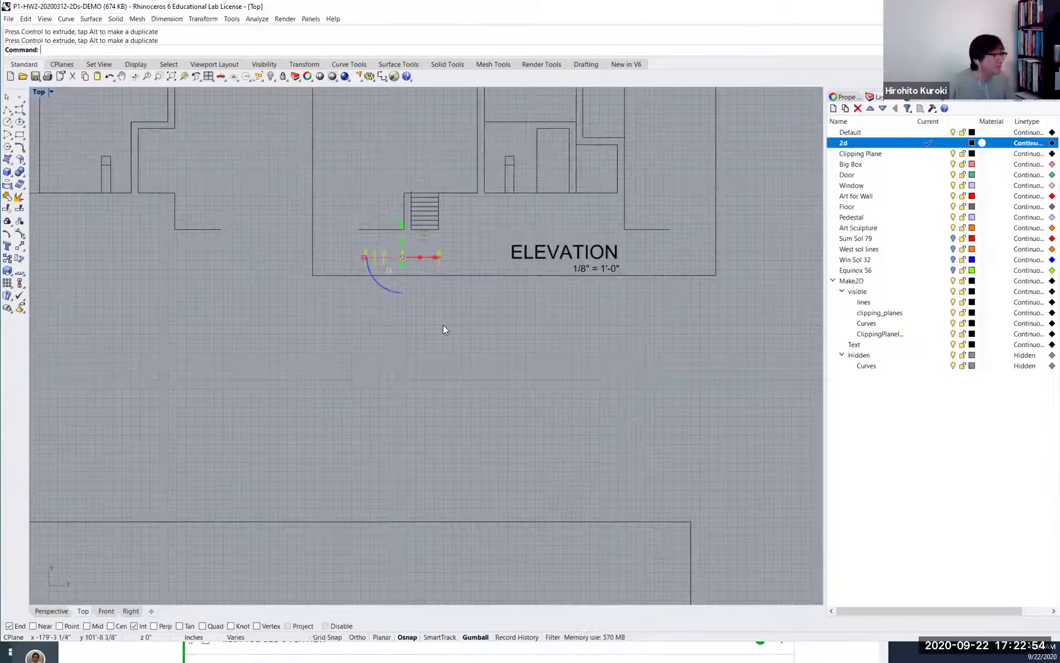
{"action": "left_click", "coordinate": [445, 330]}
Move the ELEVATION title and its scale note further right on the sheet.
{"action": "scroll", "coordinate": [510, 291], "scroll_direction": "down", "scroll_amount": 1}
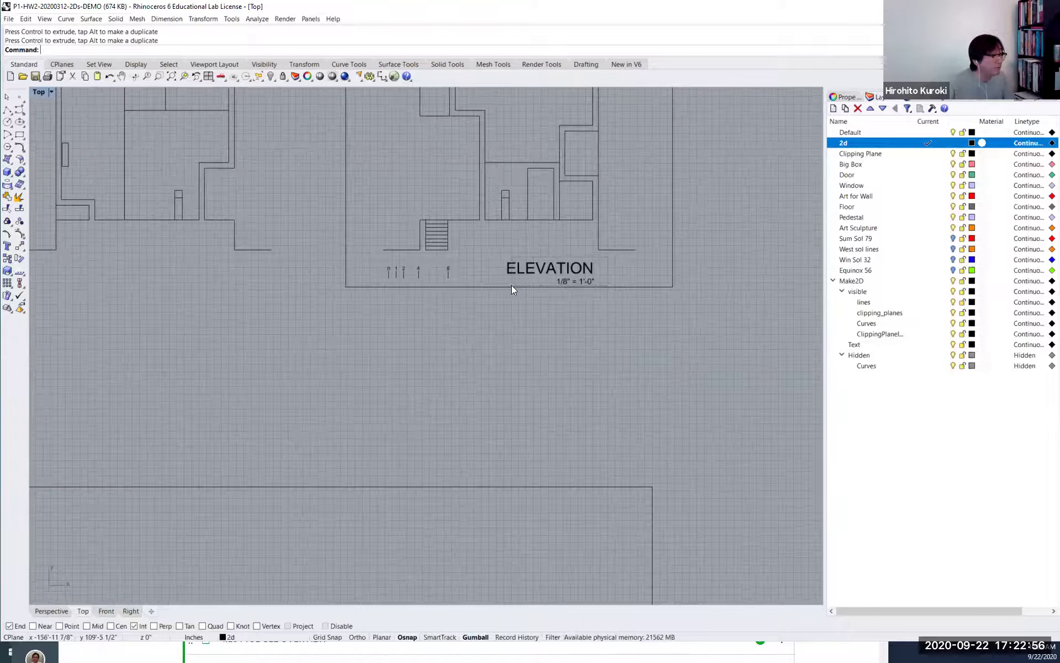
{"action": "double_click", "coordinate": [505, 285]}
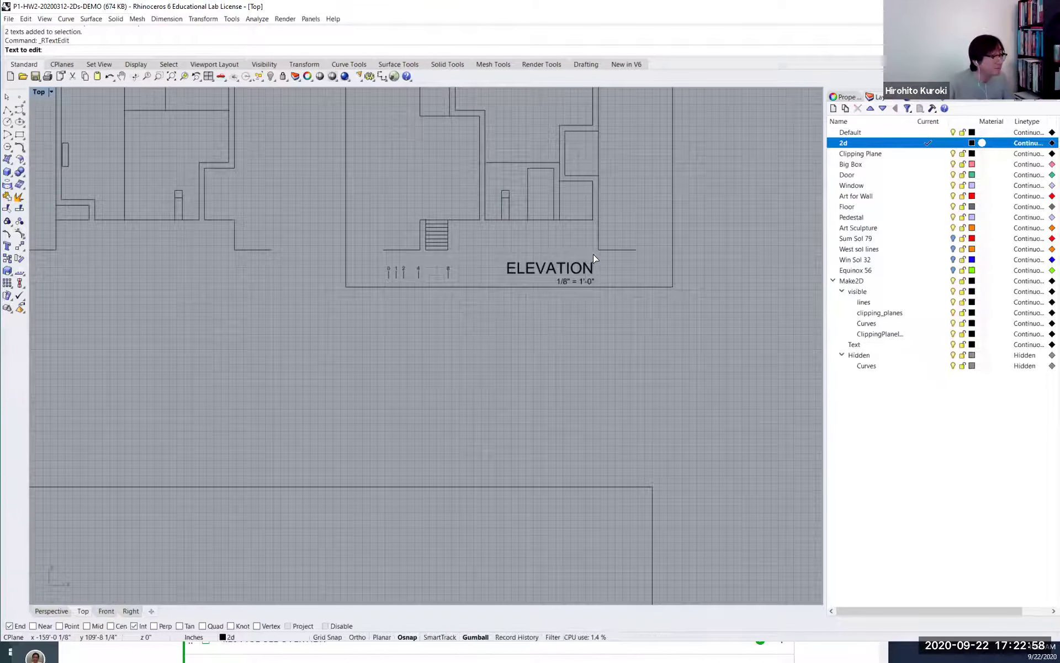
{"action": "left_click", "coordinate": [553, 268]}
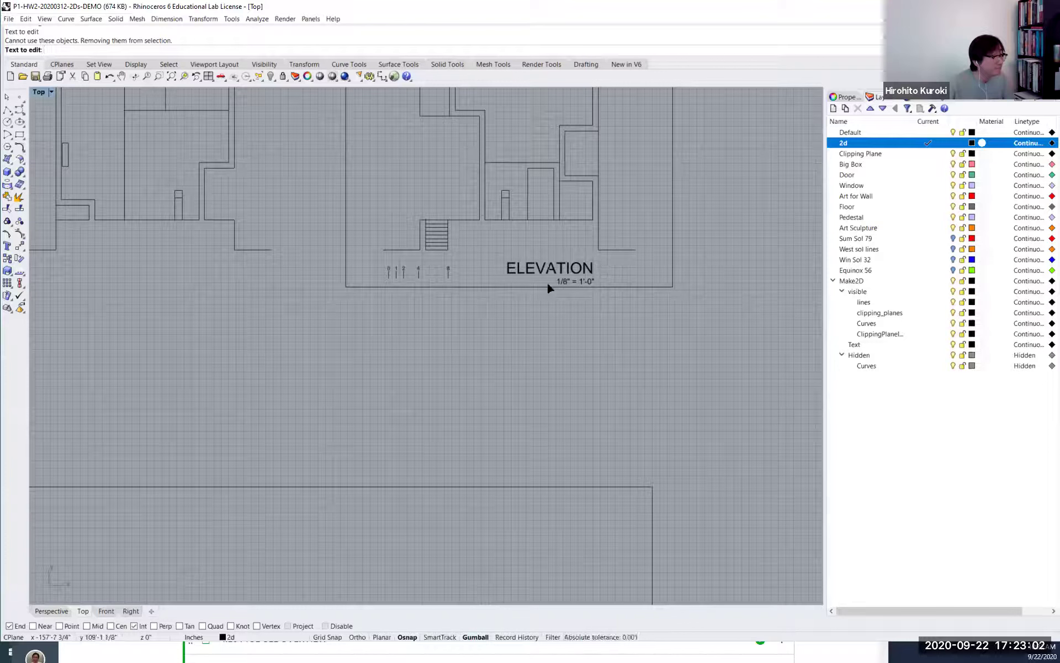
{"action": "key", "text": "Escape"}
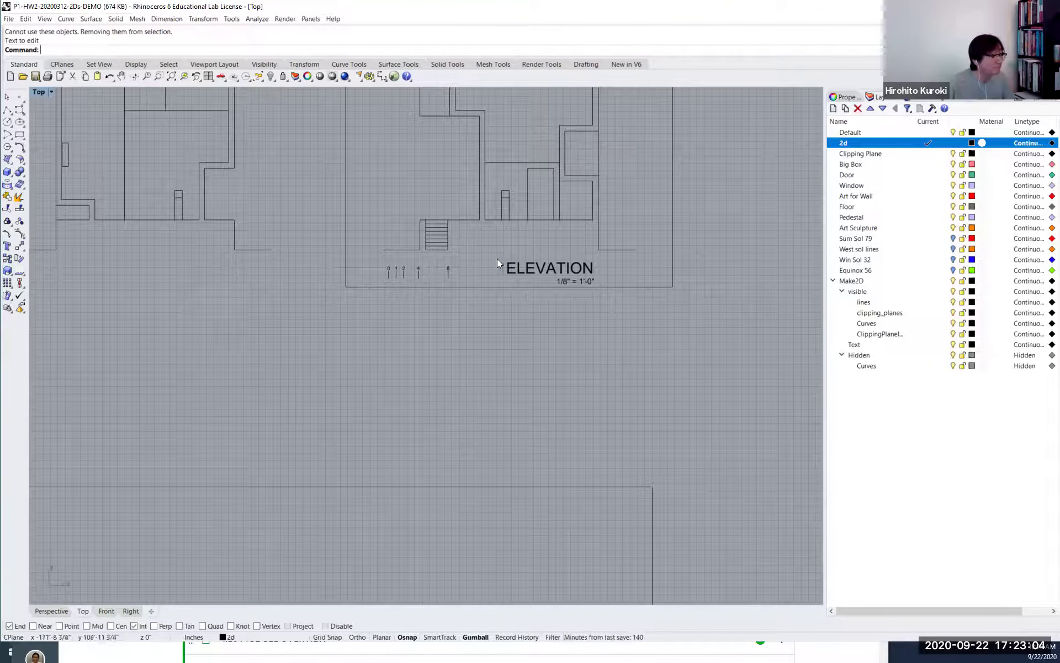
{"action": "left_click_drag", "start_coordinate": [497, 257], "coordinate": [628, 270]}
{"action": "left_click", "coordinate": [679, 362]}
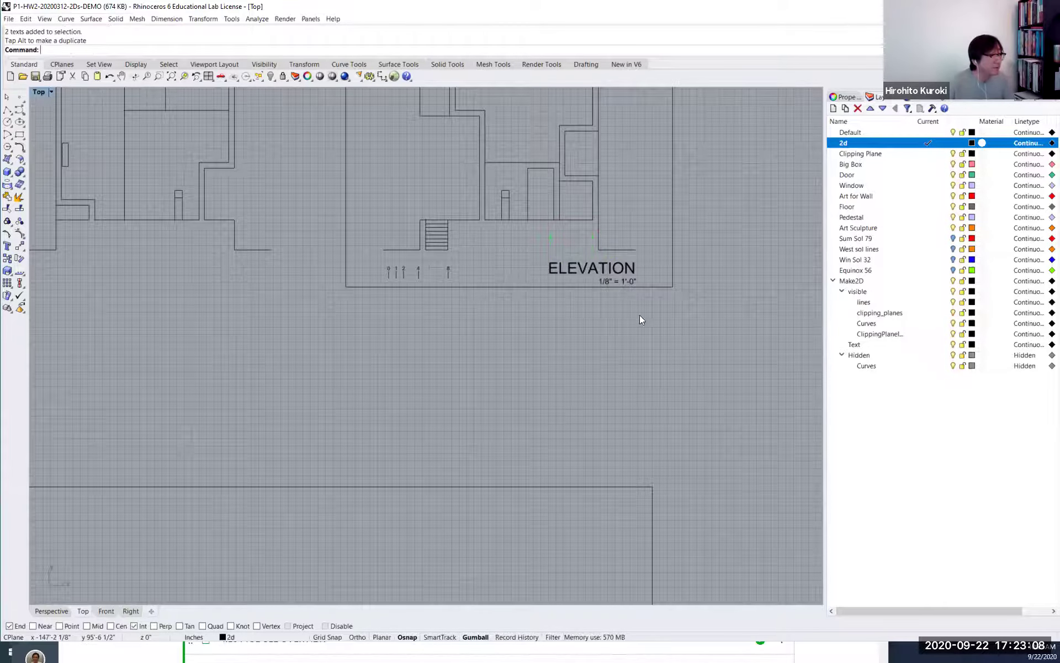
{"action": "scroll", "coordinate": [679, 331], "scroll_direction": "down", "scroll_amount": 2}
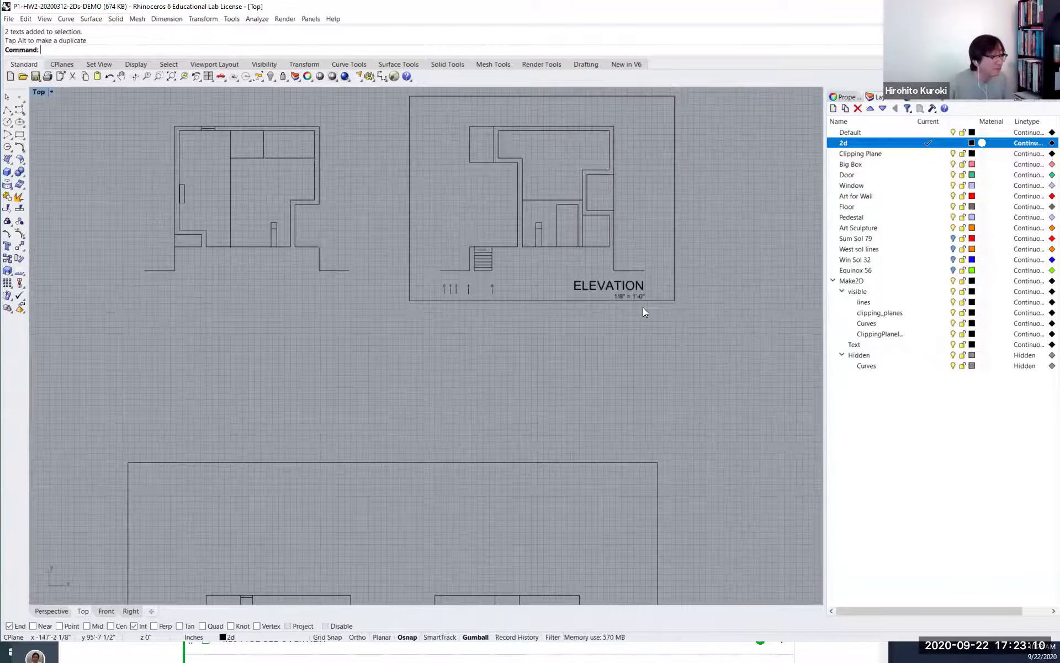
{"action": "scroll", "coordinate": [663, 309], "scroll_direction": "down", "scroll_amount": 4}
{"action": "scroll", "coordinate": [661, 301], "scroll_direction": "up", "scroll_amount": 5}
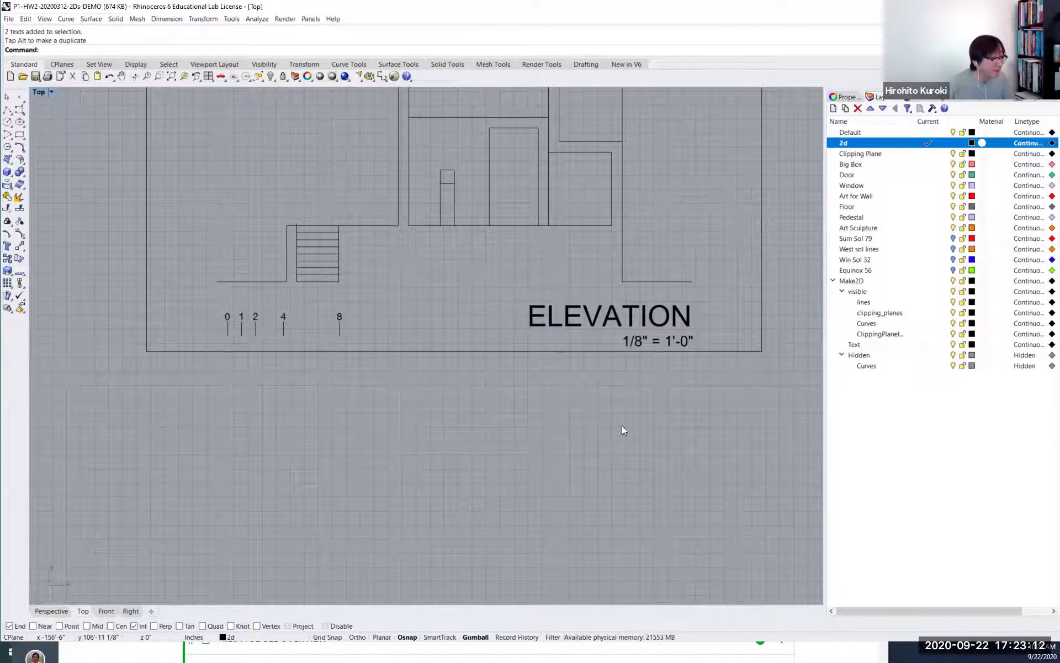
{"action": "scroll", "coordinate": [584, 562], "scroll_direction": "down", "scroll_amount": 6}
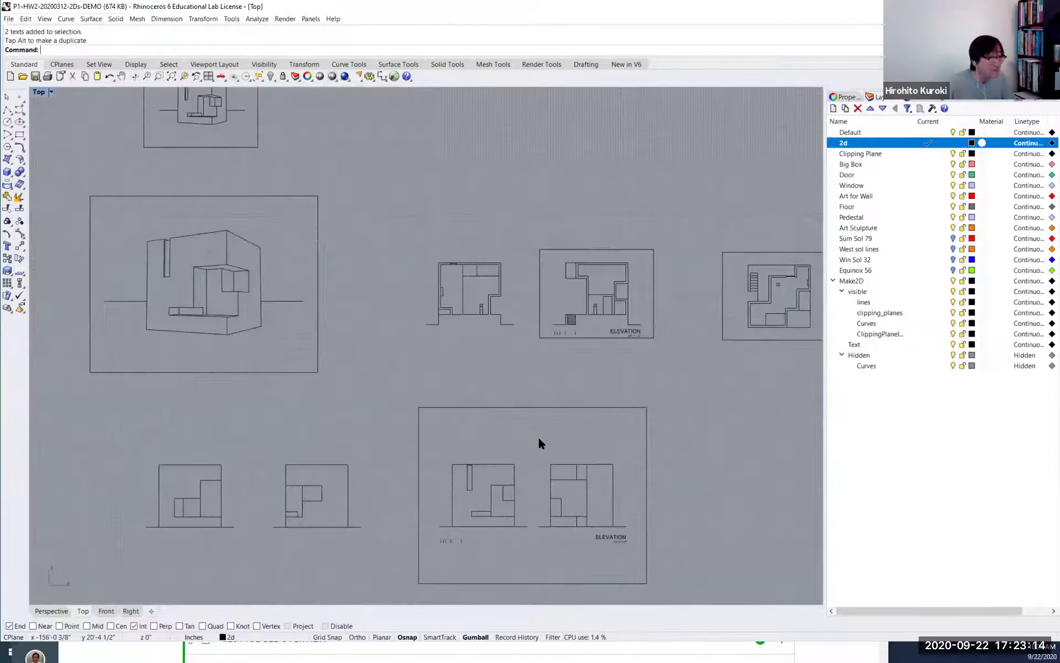
{"action": "scroll", "coordinate": [633, 510], "scroll_direction": "up", "scroll_amount": 2}
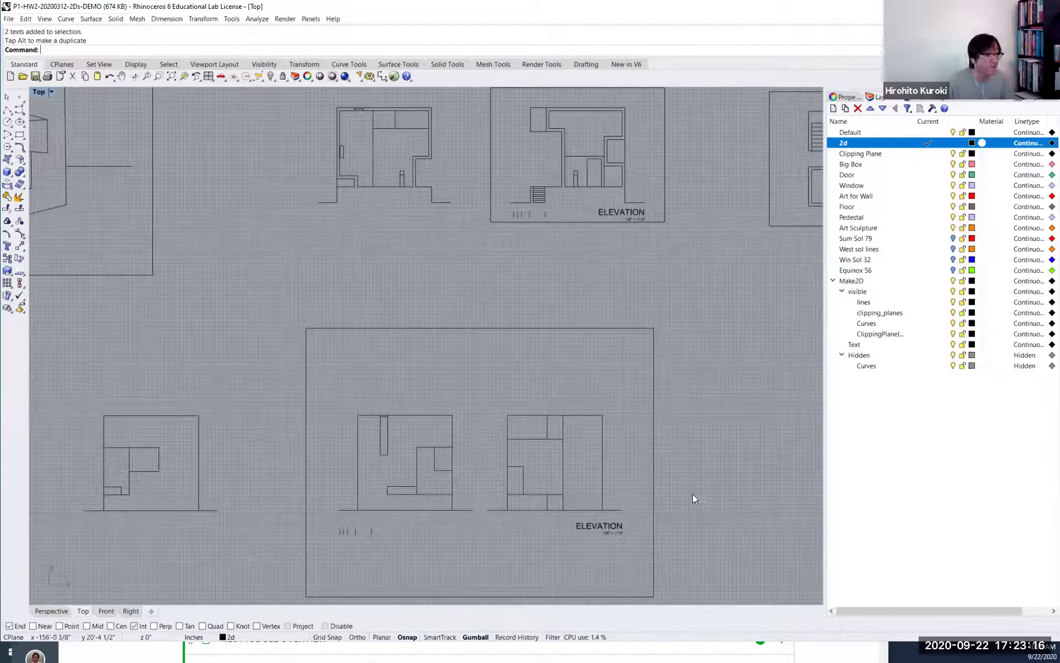
{"action": "scroll", "coordinate": [671, 494], "scroll_direction": "down", "scroll_amount": 2}
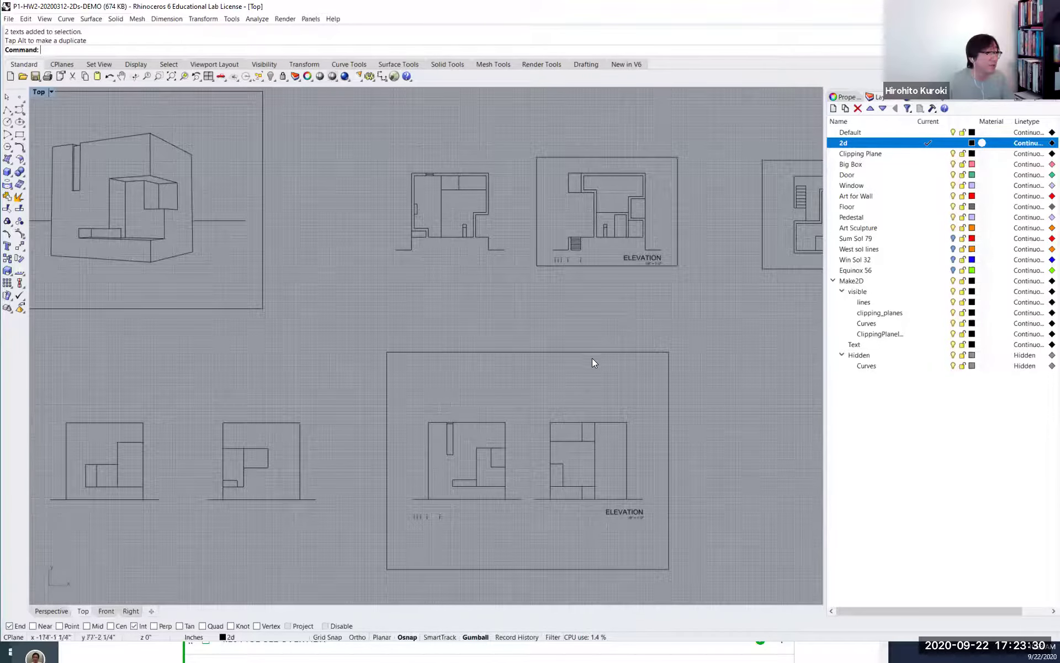
{"action": "left_click", "coordinate": [606, 267]}
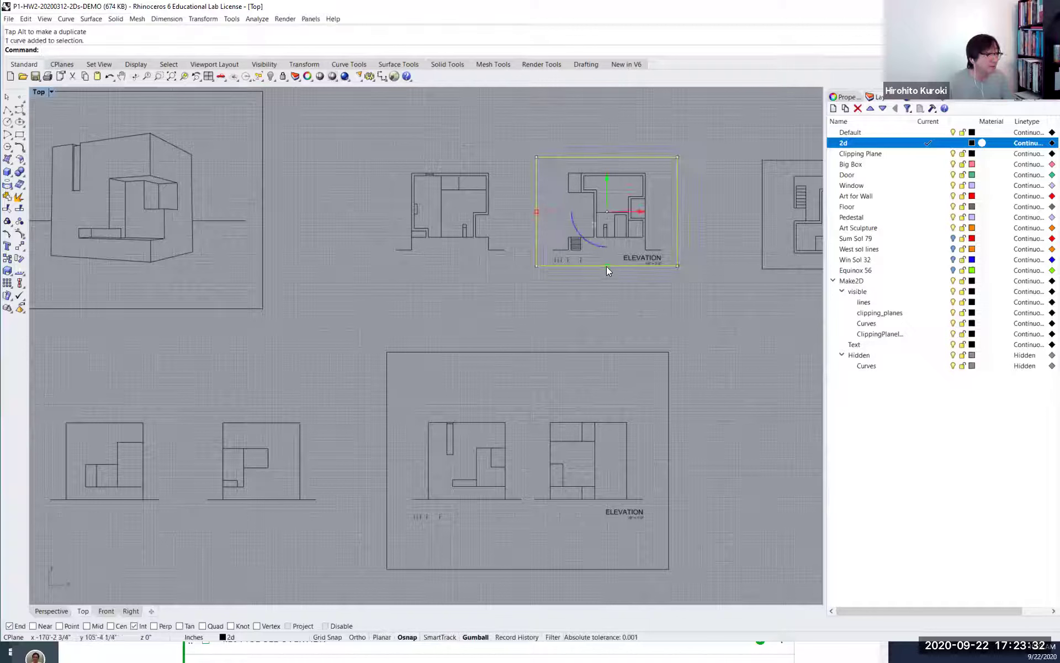
{"action": "left_click", "coordinate": [604, 350]}
{"action": "left_click", "coordinate": [644, 286]}
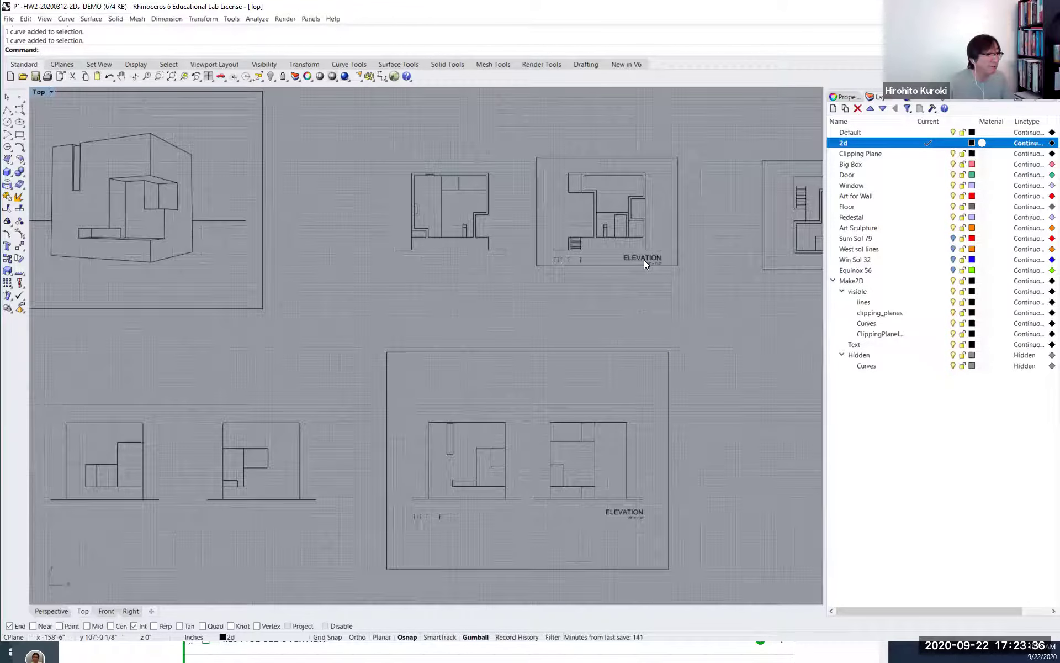
{"action": "scroll", "coordinate": [641, 248], "scroll_direction": "up", "scroll_amount": 2}
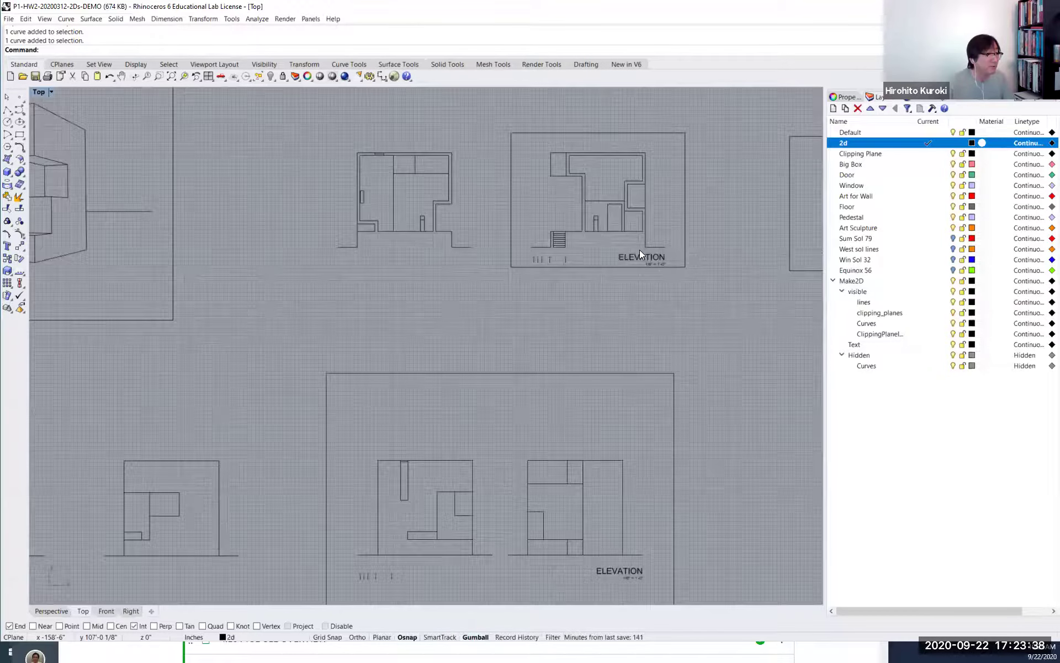
{"action": "scroll", "coordinate": [645, 254], "scroll_direction": "up", "scroll_amount": 4}
{"action": "left_click", "coordinate": [645, 255]}
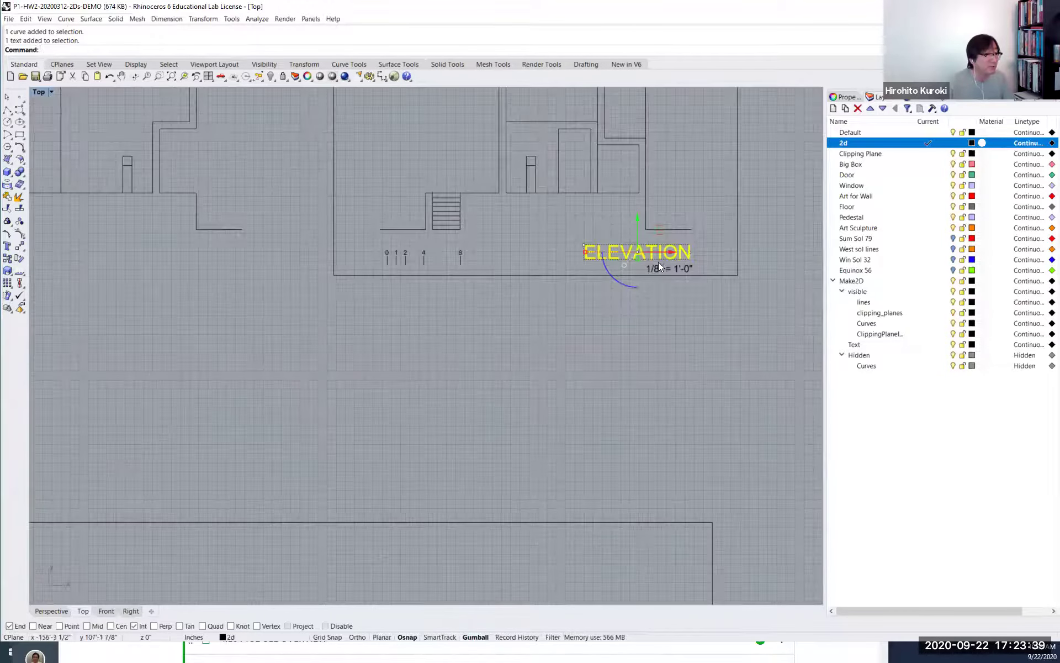
{"action": "double_click", "coordinate": [624, 253]}
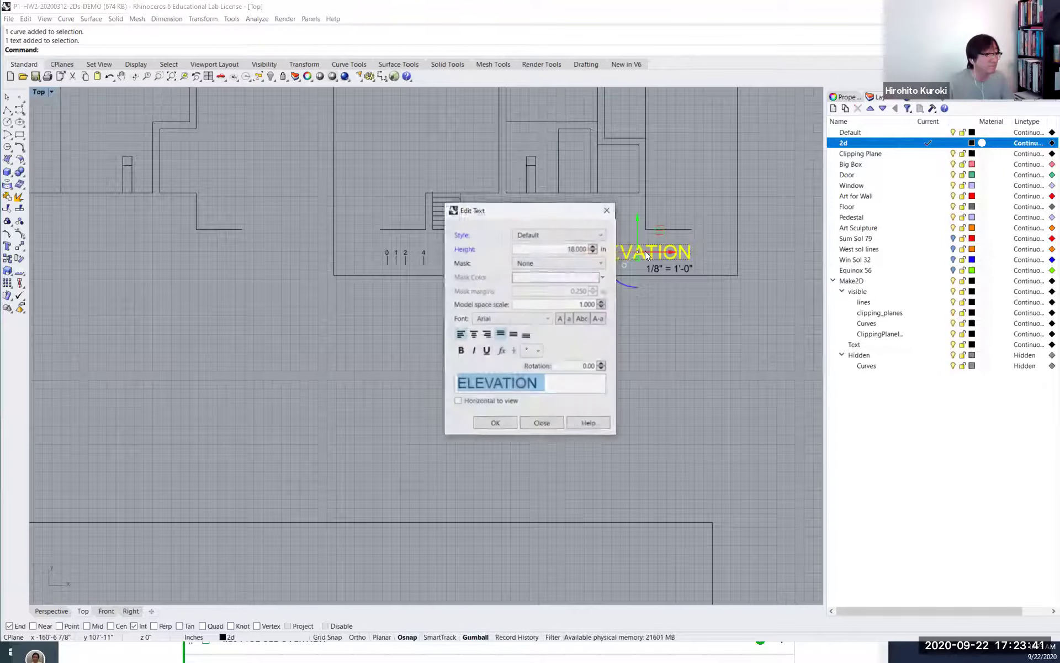
{"action": "double_click", "coordinate": [566, 248]}
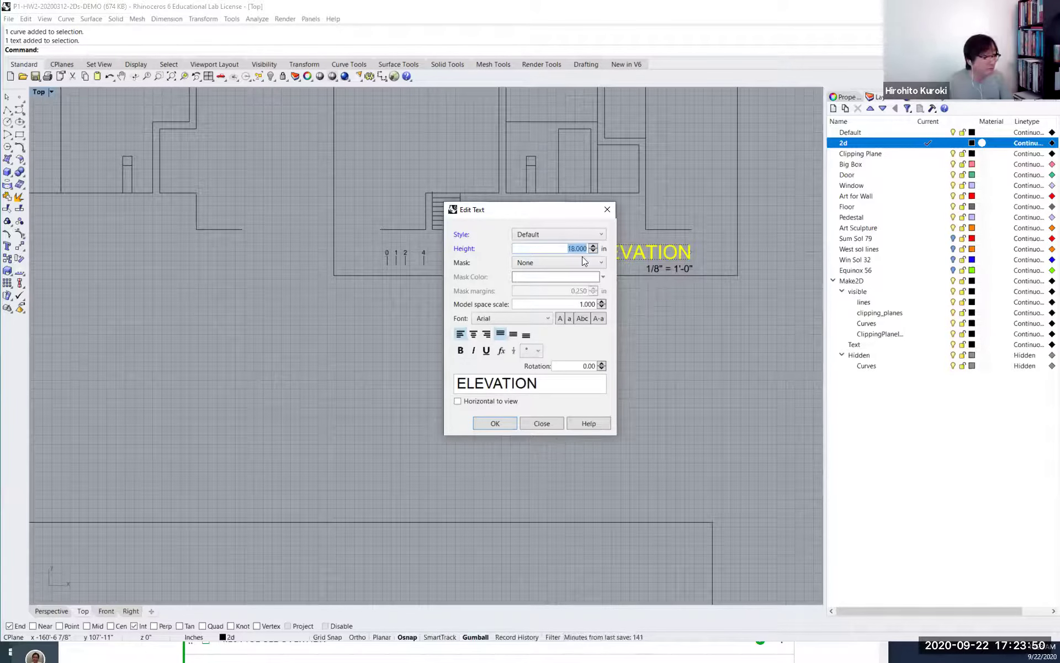
{"action": "type", "text": "9"}
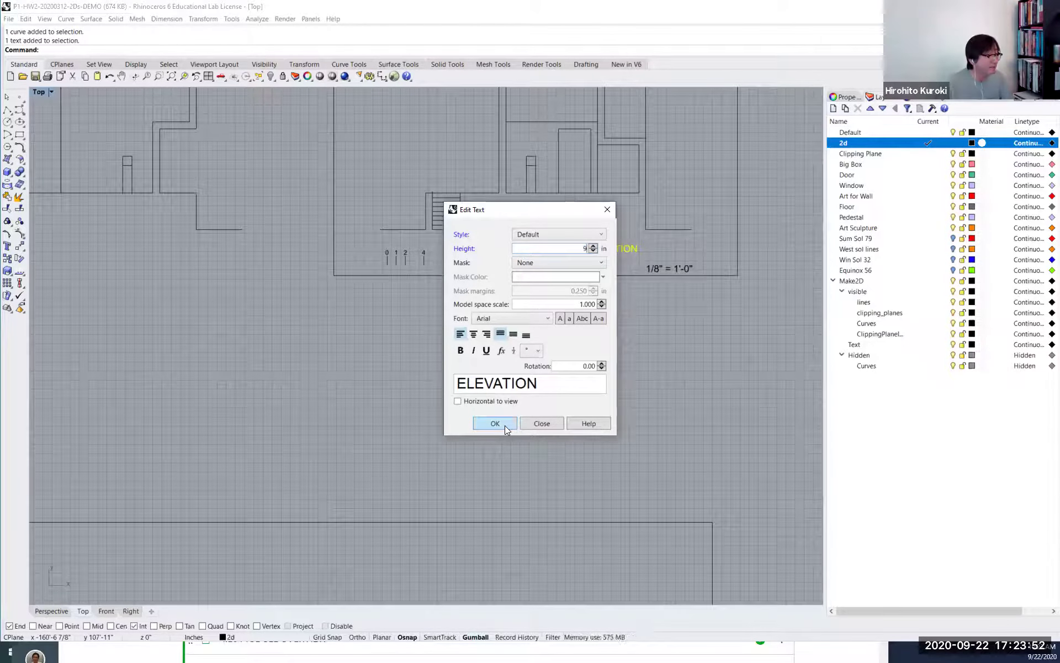
{"action": "left_click", "coordinate": [495, 423]}
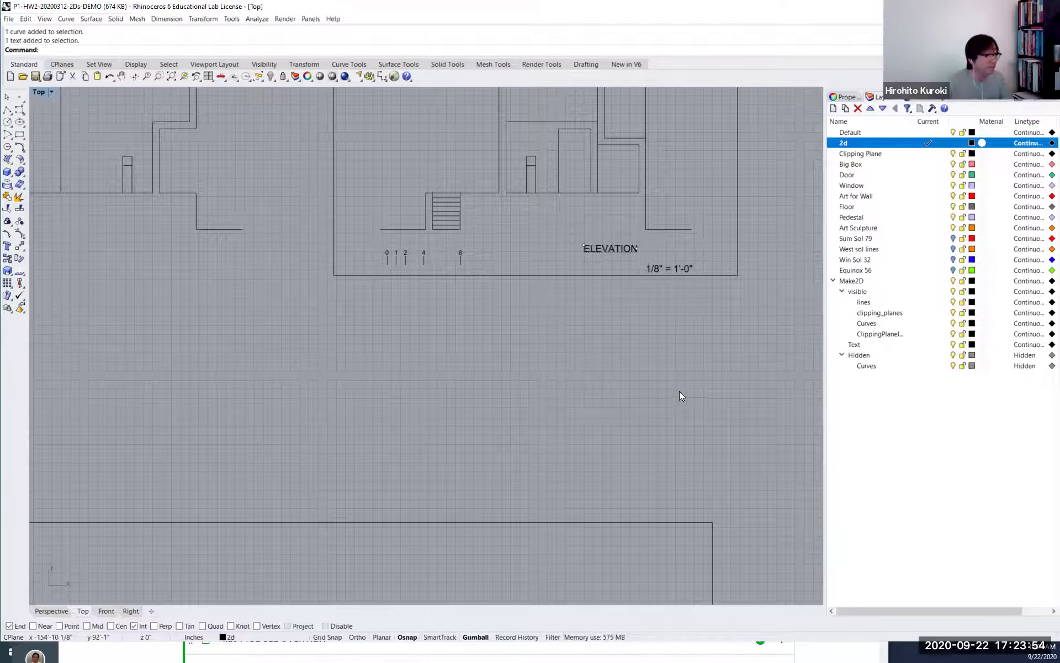
{"action": "scroll", "coordinate": [681, 382], "scroll_direction": "down", "scroll_amount": 2}
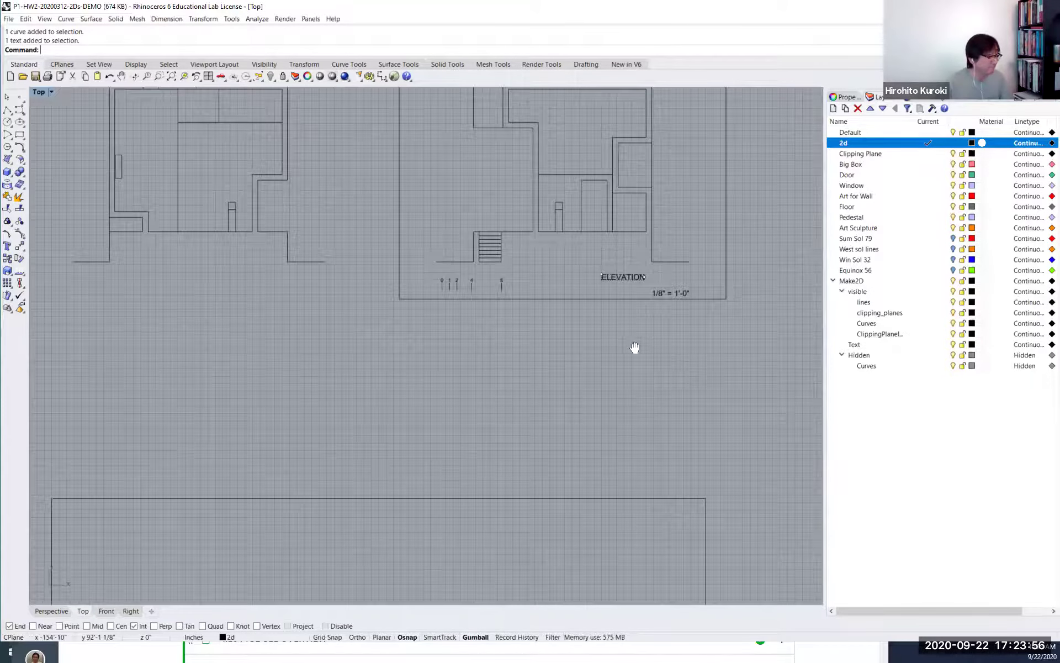
{"action": "scroll", "coordinate": [629, 346], "scroll_direction": "down", "scroll_amount": 2}
{"action": "scroll", "coordinate": [579, 395], "scroll_direction": "up", "scroll_amount": 1}
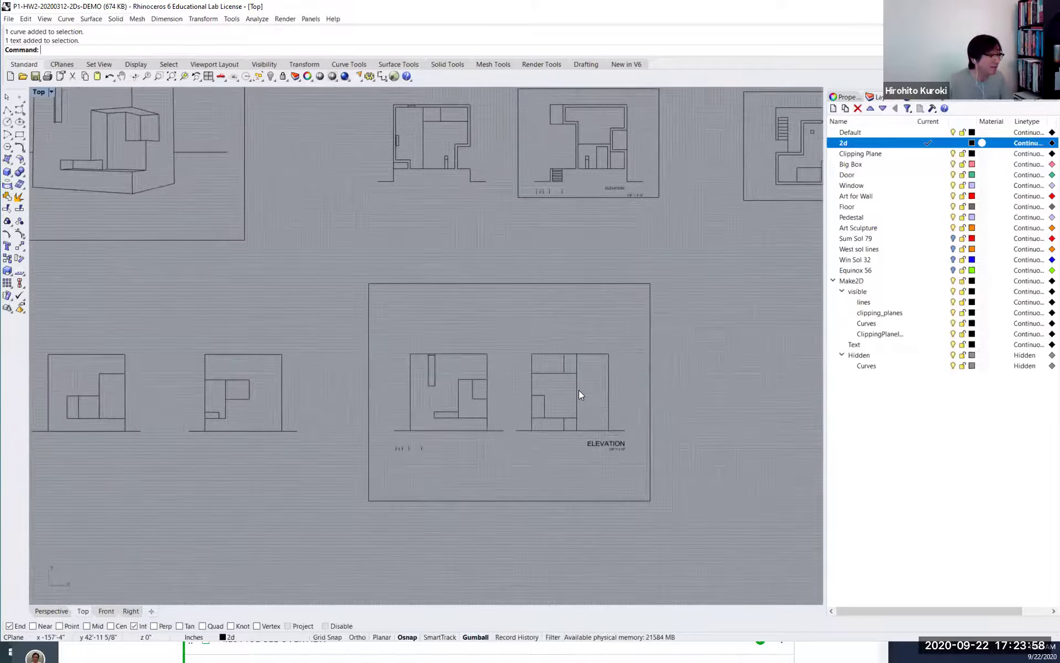
{"action": "scroll", "coordinate": [685, 476], "scroll_direction": "up", "scroll_amount": 2}
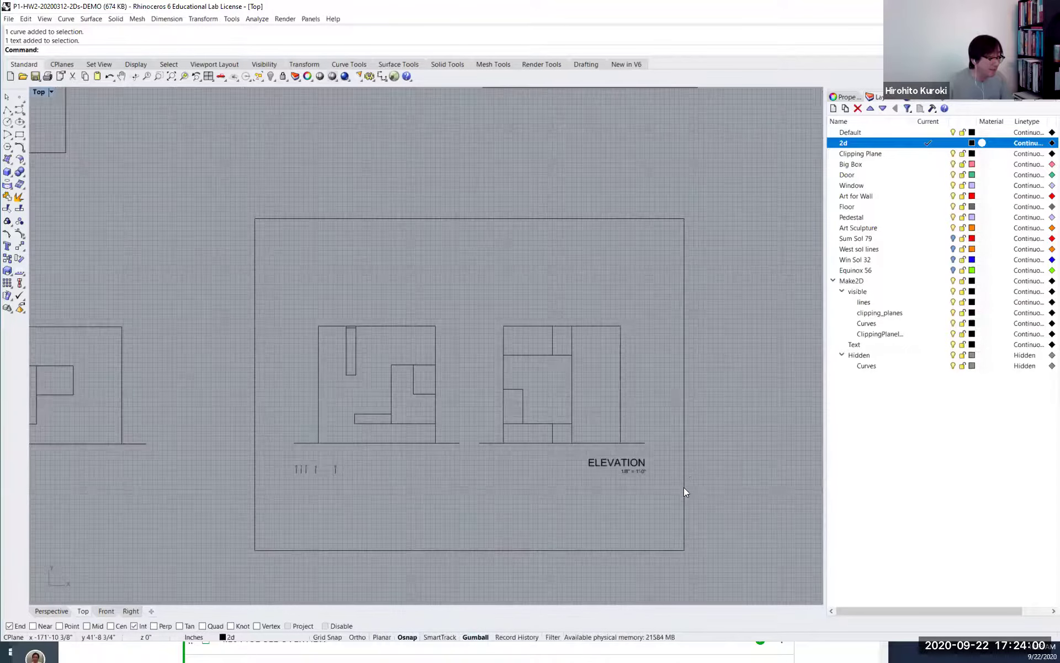
{"action": "scroll", "coordinate": [637, 461], "scroll_direction": "up", "scroll_amount": 2}
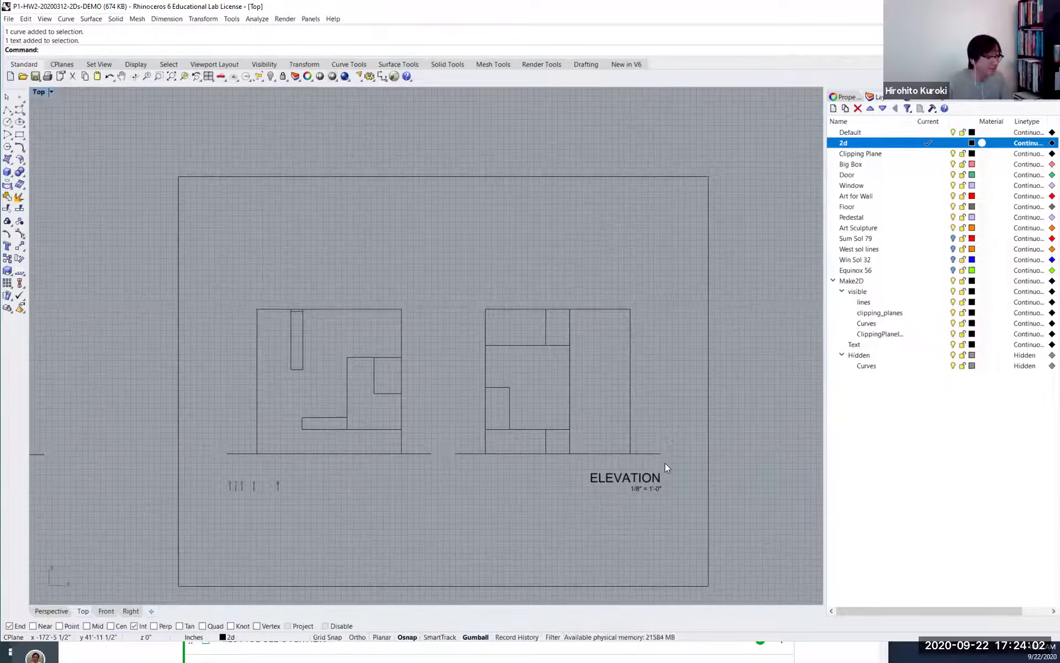
{"action": "scroll", "coordinate": [674, 376], "scroll_direction": "down", "scroll_amount": 1}
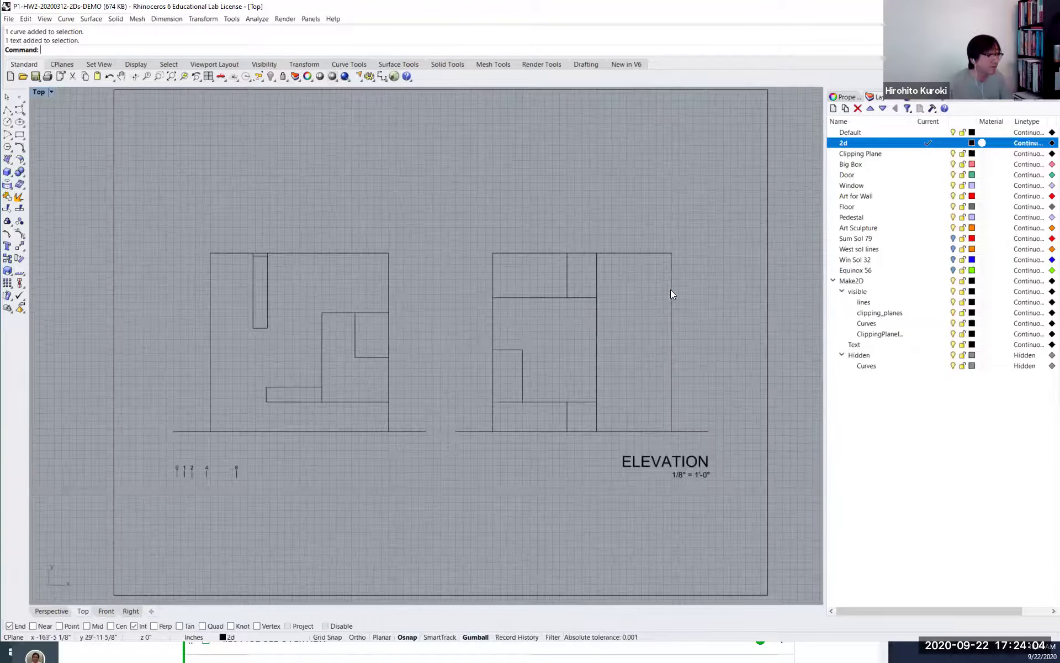
{"action": "scroll", "coordinate": [686, 169], "scroll_direction": "down", "scroll_amount": 3}
{"action": "scroll", "coordinate": [686, 169], "scroll_direction": "up", "scroll_amount": 2}
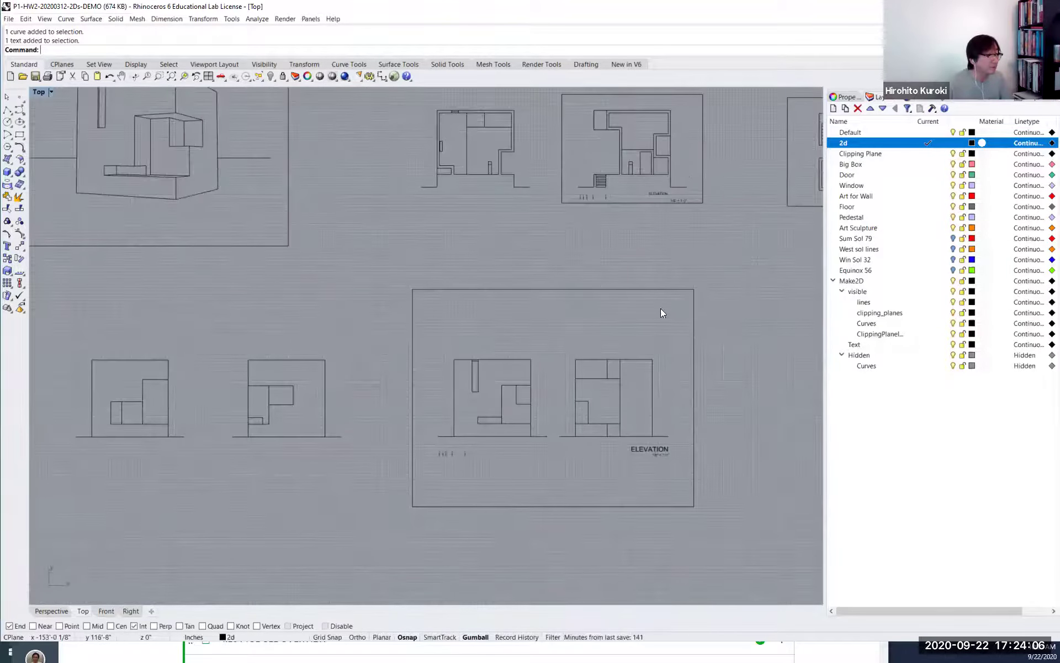
{"action": "scroll", "coordinate": [668, 309], "scroll_direction": "up", "scroll_amount": 2}
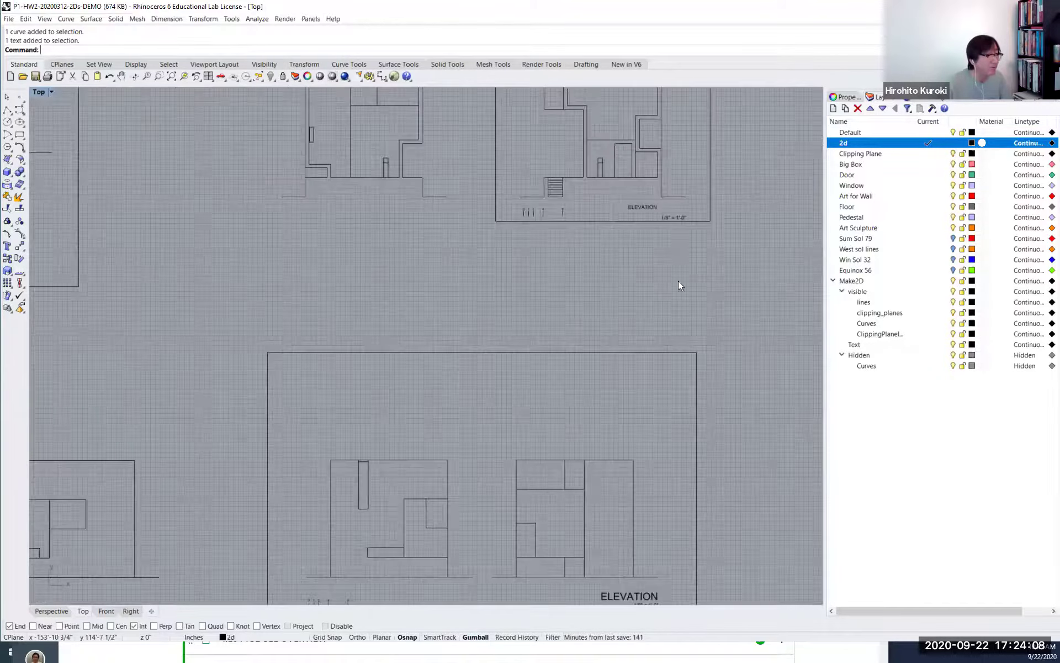
Frame the elevation sheet and delete the 1/8" = 1'-0" scale note.
{"action": "scroll", "coordinate": [695, 195], "scroll_direction": "down", "scroll_amount": 1}
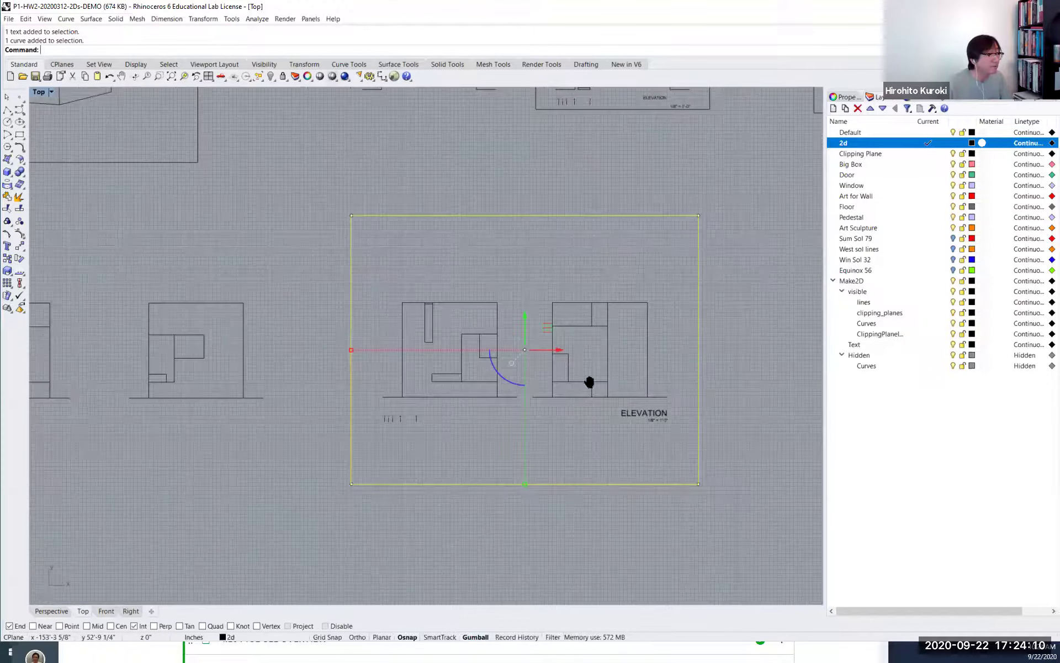
{"action": "scroll", "coordinate": [761, 430], "scroll_direction": "up", "scroll_amount": 1}
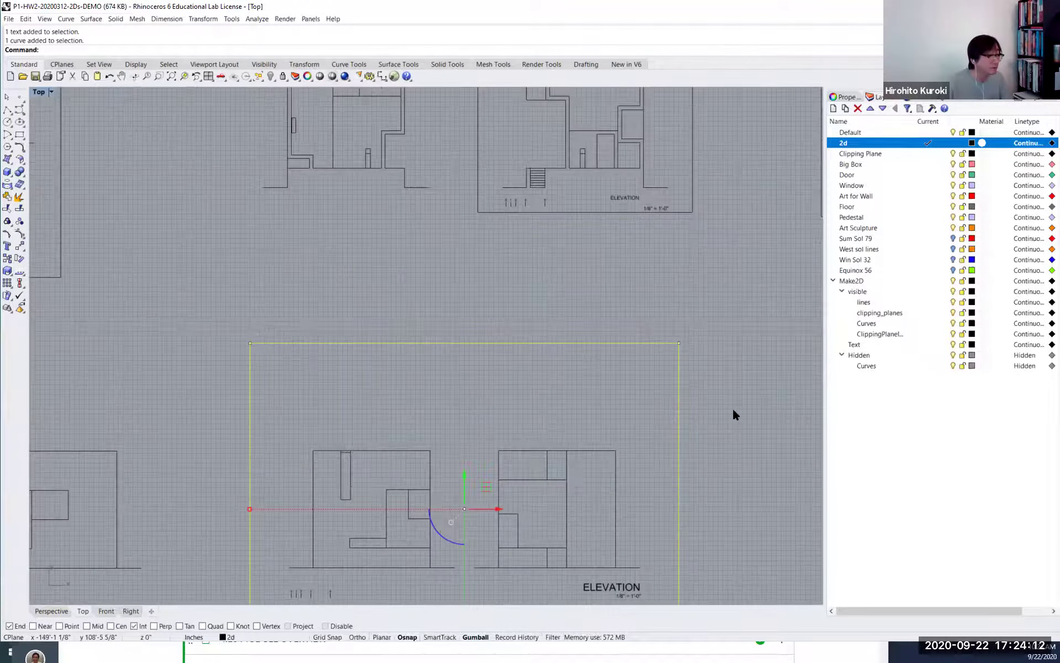
{"action": "key", "text": "ctrl+alt+e"}
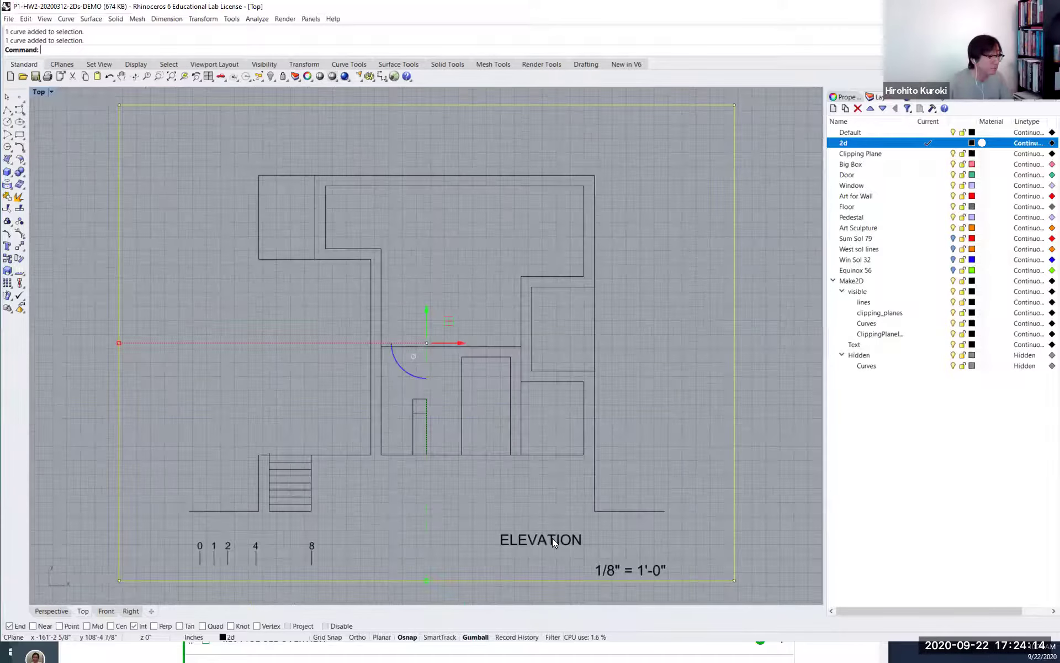
{"action": "left_click", "coordinate": [552, 538], "text": "shift"}
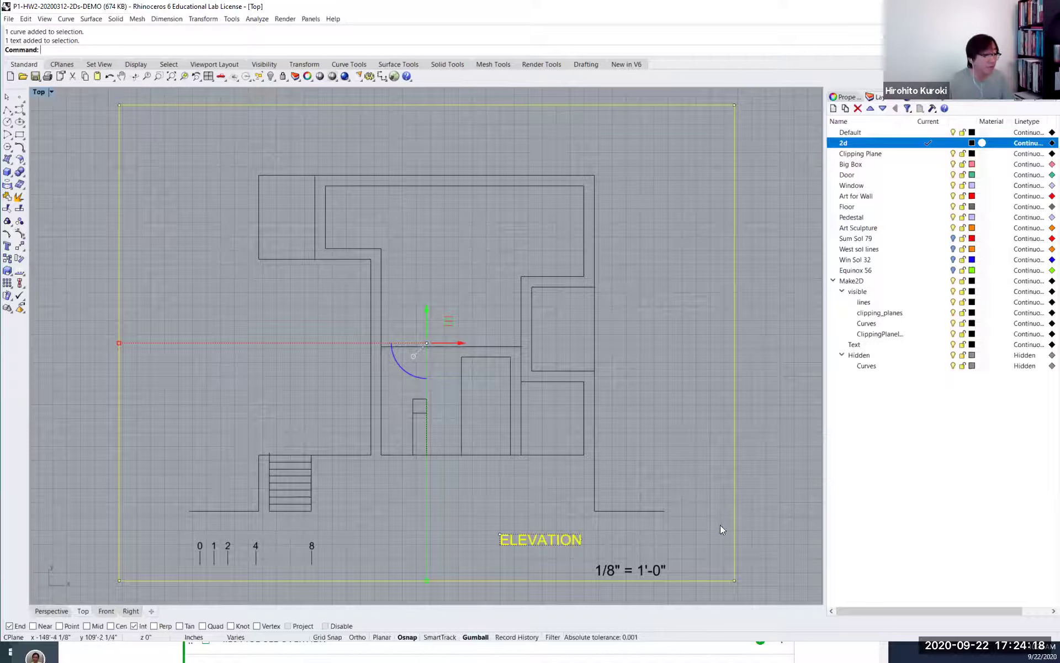
{"action": "left_click", "coordinate": [769, 497]}
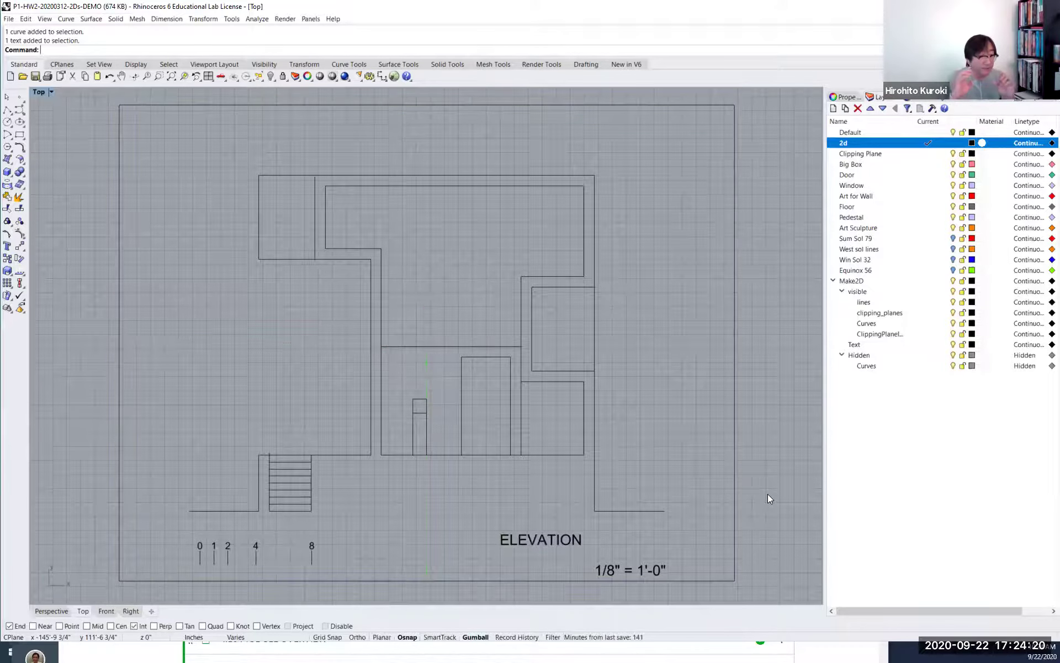
{"action": "left_click", "coordinate": [661, 569]}
{"action": "key", "text": "Delete"}
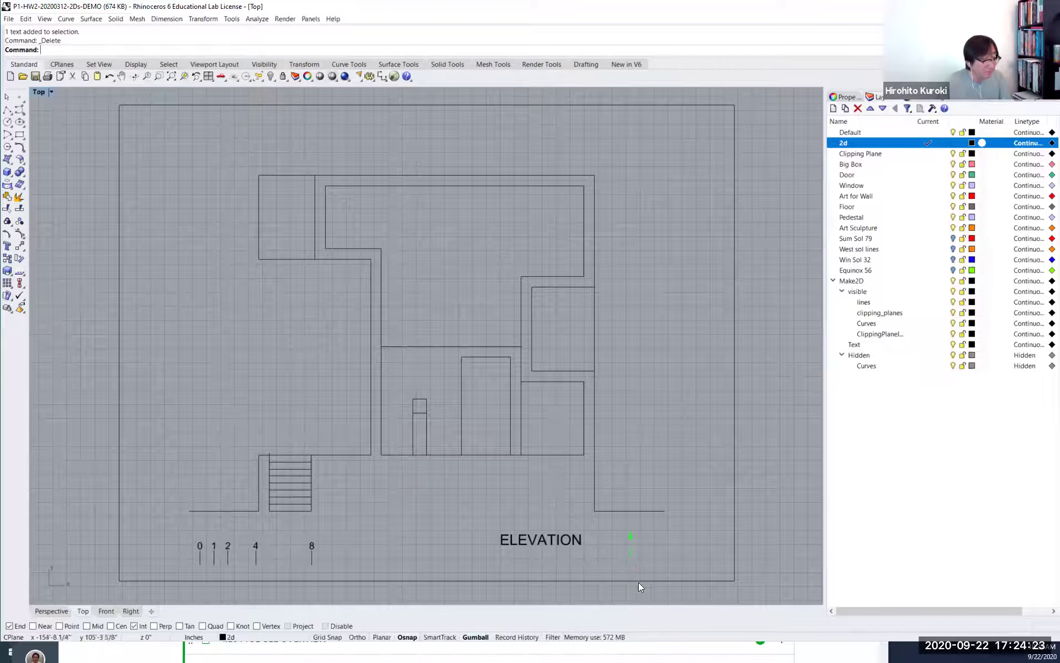
Shift the ELEVATION title right toward the sheet corner.
{"action": "left_click", "coordinate": [569, 539]}
{"action": "left_click_drag", "start_coordinate": [569, 538], "coordinate": [649, 542]}
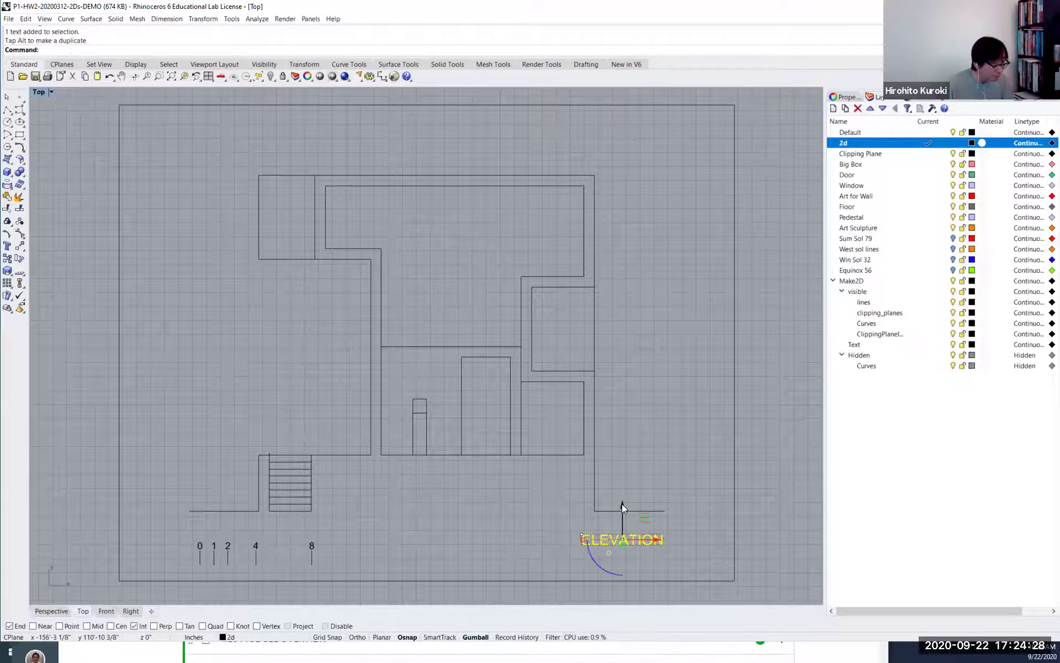
{"action": "left_click", "coordinate": [621, 504]}
{"action": "left_click", "coordinate": [791, 530]}
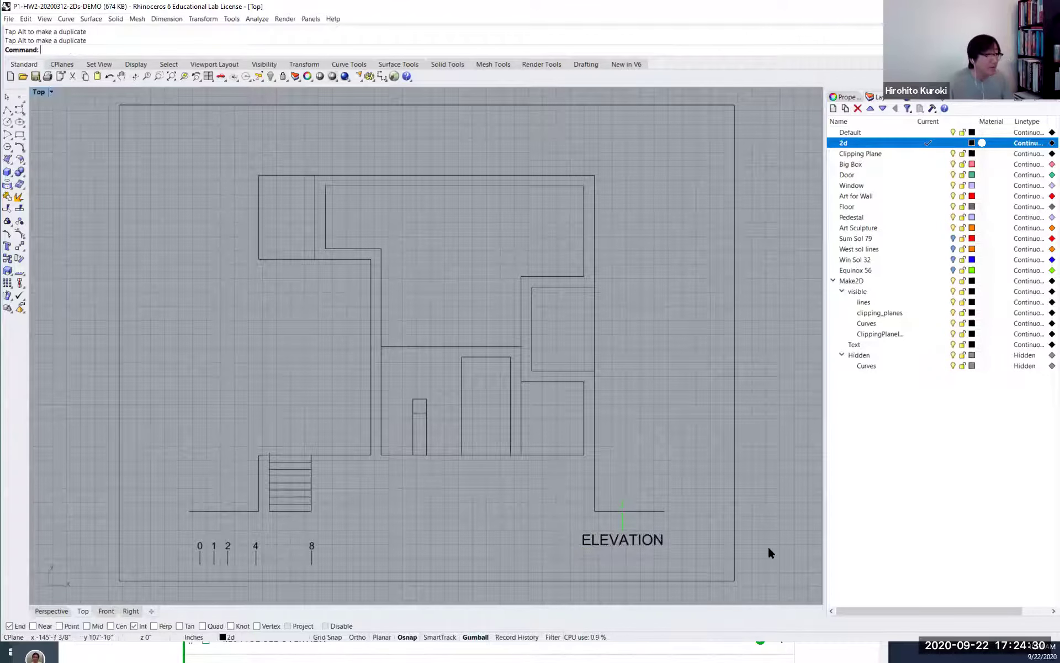
{"action": "scroll", "coordinate": [765, 545], "scroll_direction": "down", "scroll_amount": 2}
{"action": "scroll", "coordinate": [741, 501], "scroll_direction": "down", "scroll_amount": 2}
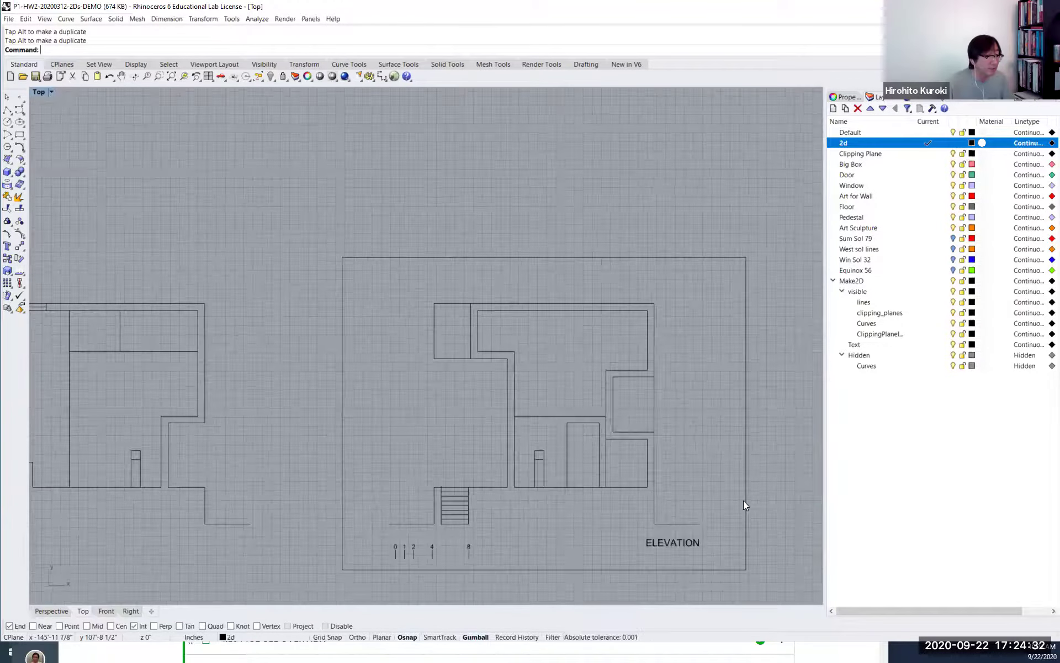
{"action": "left_click", "coordinate": [762, 545]}
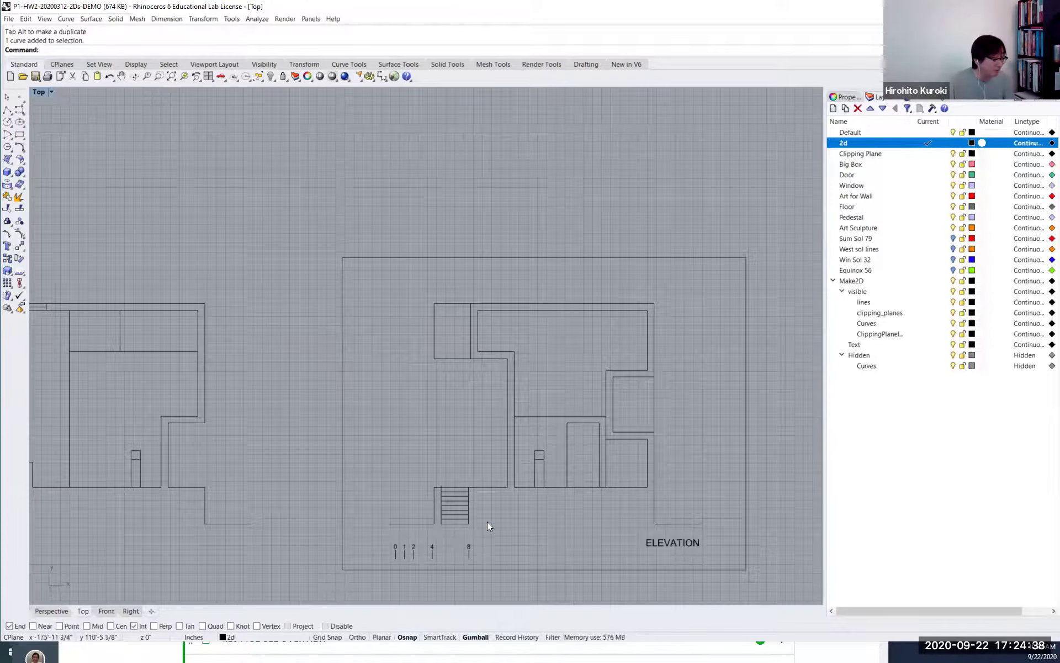
Zoom and pan the view to inspect the scale ruler on the sheet.
{"action": "scroll", "coordinate": [498, 537], "scroll_direction": "up", "scroll_amount": 2}
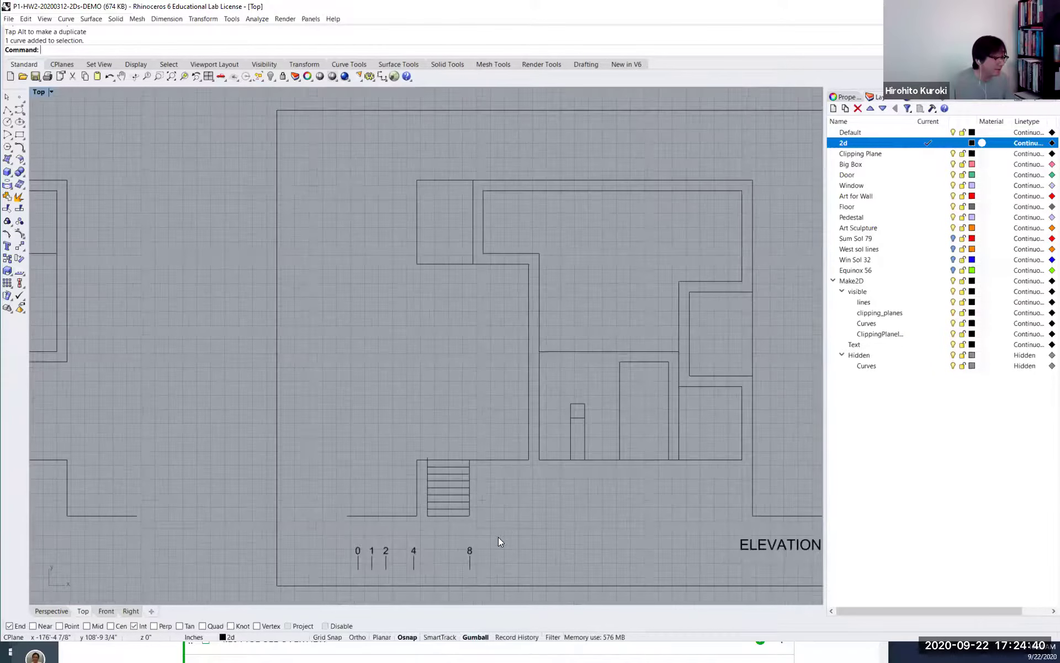
{"action": "scroll", "coordinate": [507, 497], "scroll_direction": "down", "scroll_amount": 1}
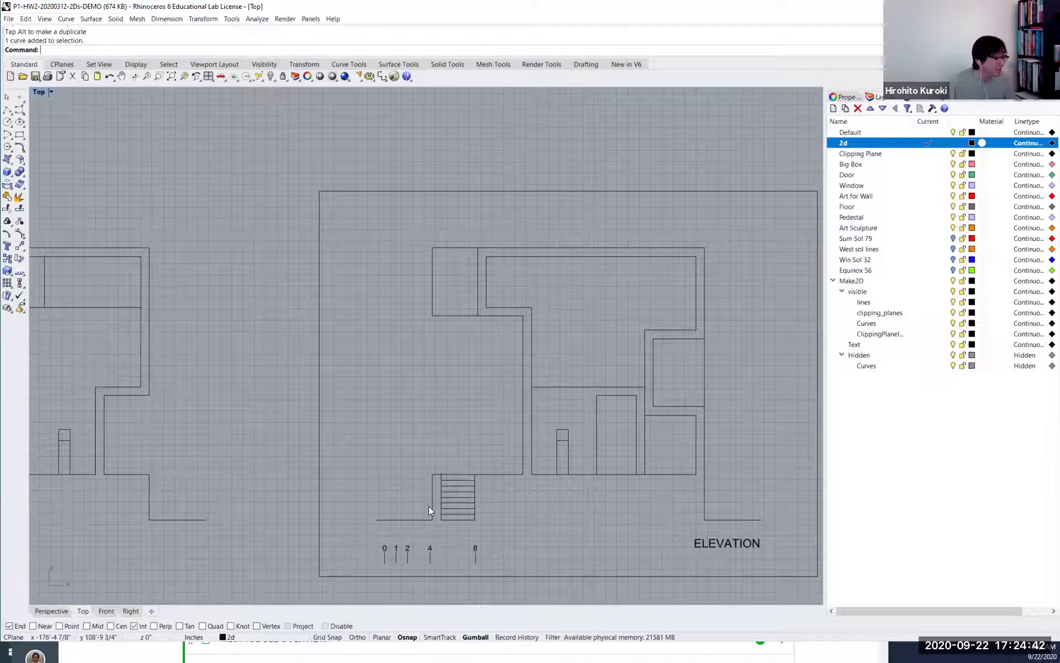
{"action": "scroll", "coordinate": [429, 506], "scroll_direction": "up", "scroll_amount": 2}
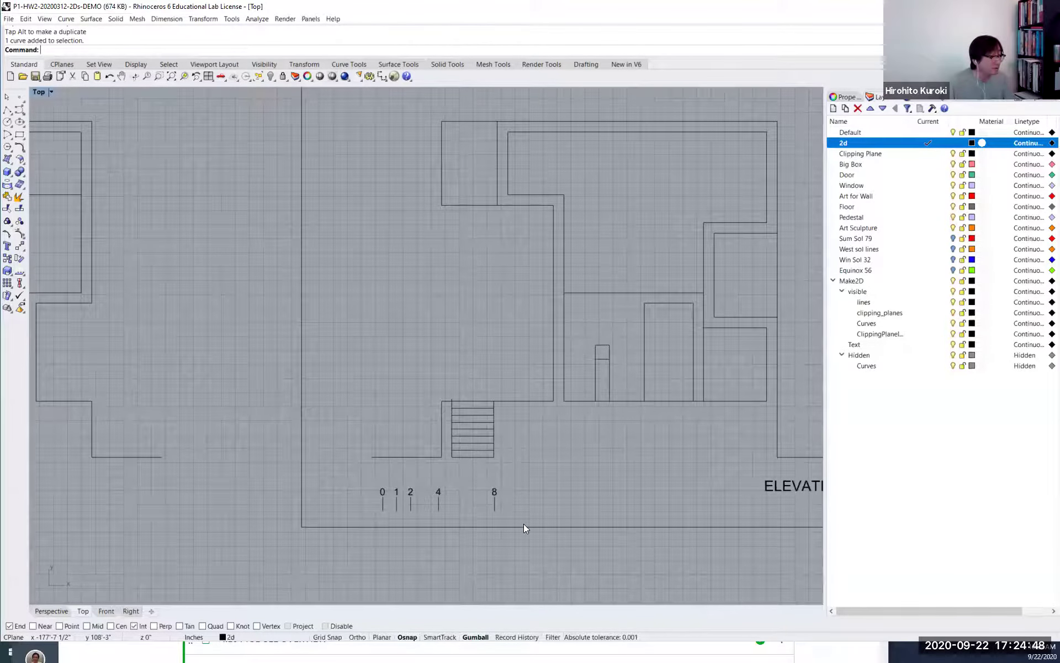
{"action": "scroll", "coordinate": [549, 369], "scroll_direction": "down", "scroll_amount": 4}
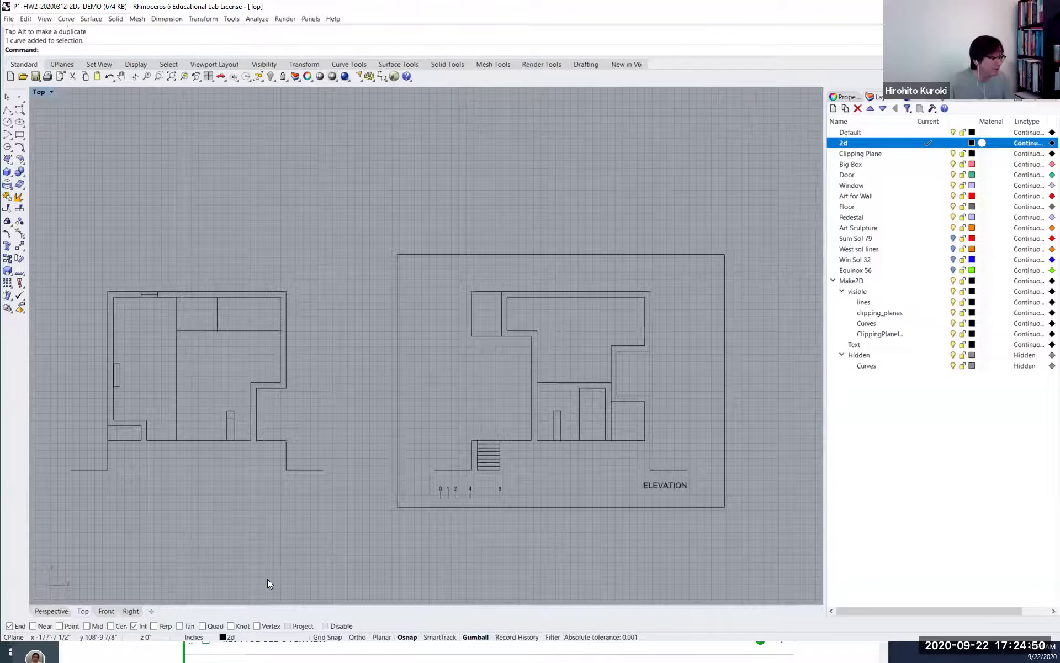
{"action": "scroll", "coordinate": [554, 459], "scroll_direction": "down", "scroll_amount": 1}
{"action": "right_click_drag", "start_coordinate": [553, 459], "coordinate": [570, 235]}
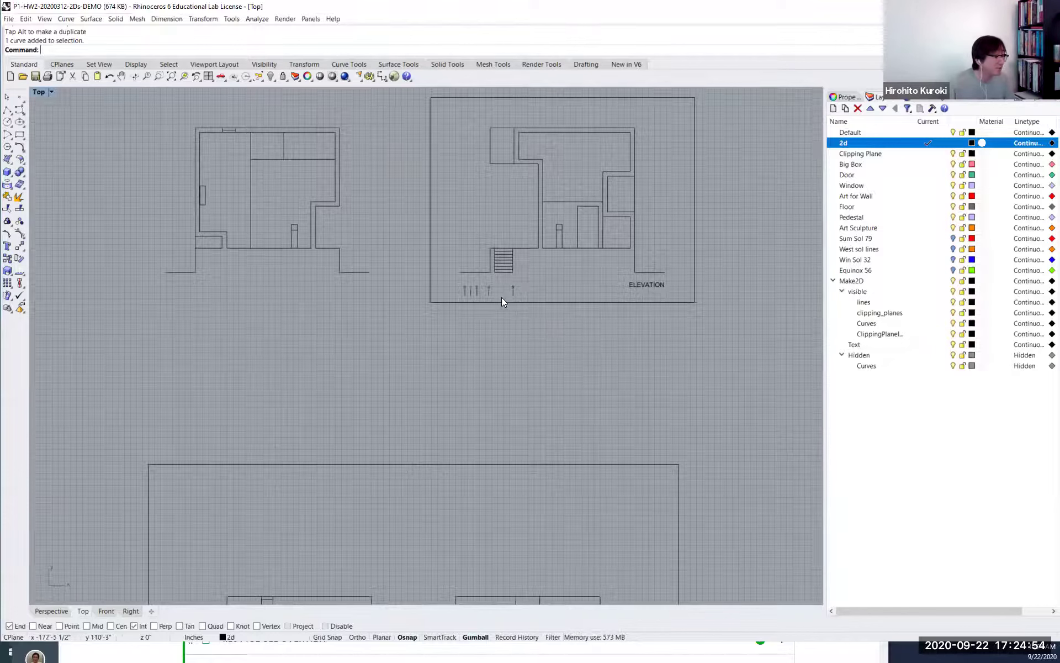
{"action": "scroll", "coordinate": [486, 293], "scroll_direction": "up", "scroll_amount": 5}
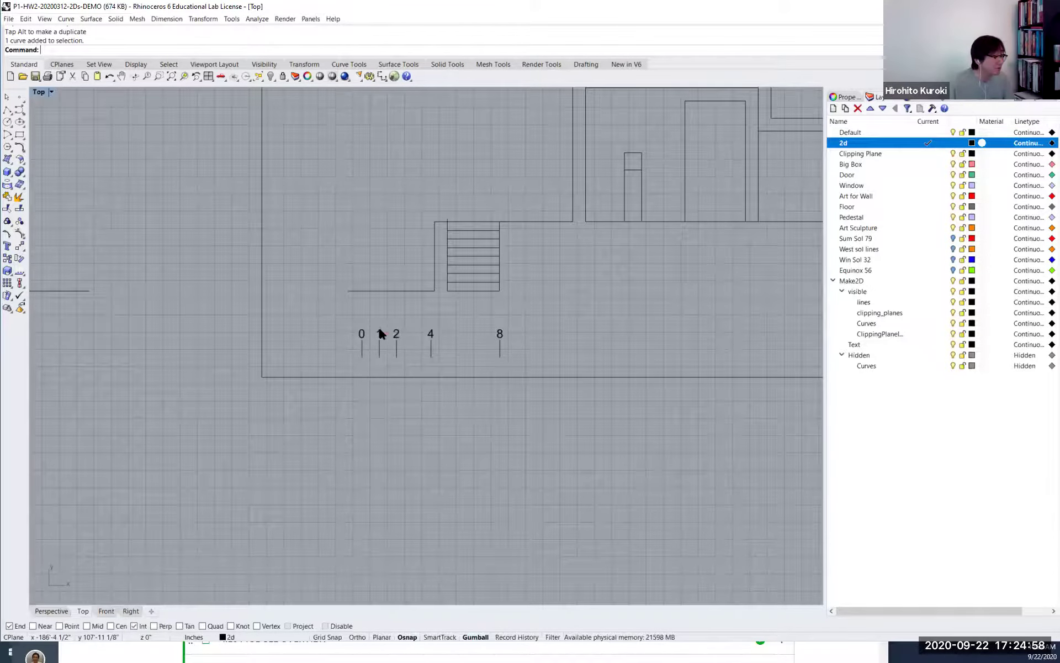
{"action": "double_click", "coordinate": [381, 334]}
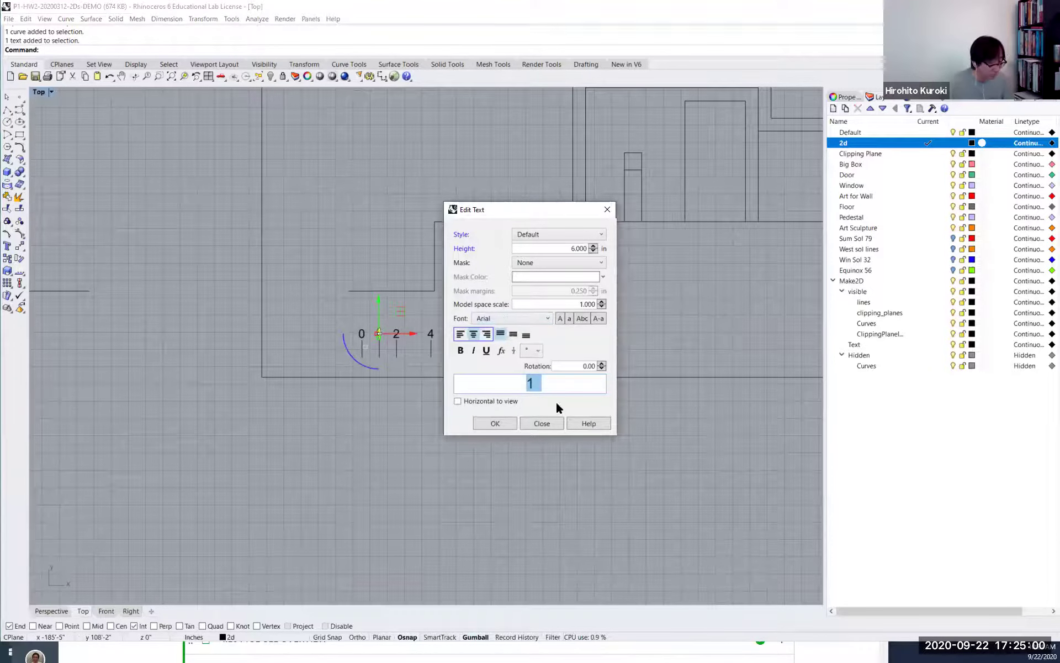
{"action": "type", "text": "2"}
{"action": "left_click", "coordinate": [500, 423]}
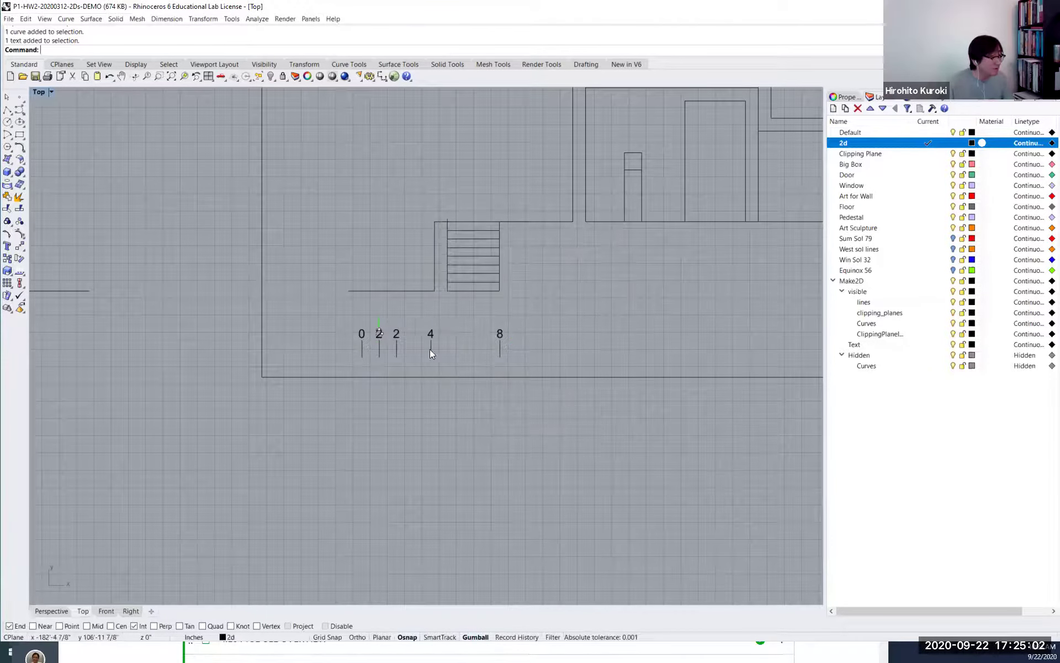
{"action": "double_click", "coordinate": [397, 333]}
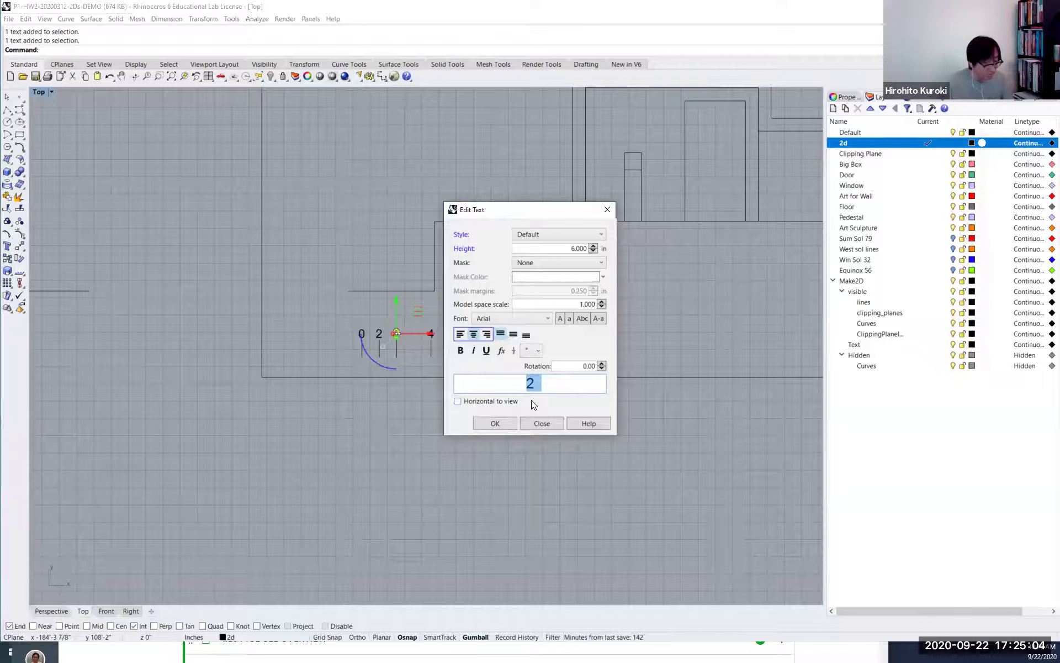
{"action": "type", "text": "4"}
{"action": "left_click", "coordinate": [500, 423]}
{"action": "left_click", "coordinate": [430, 333]}
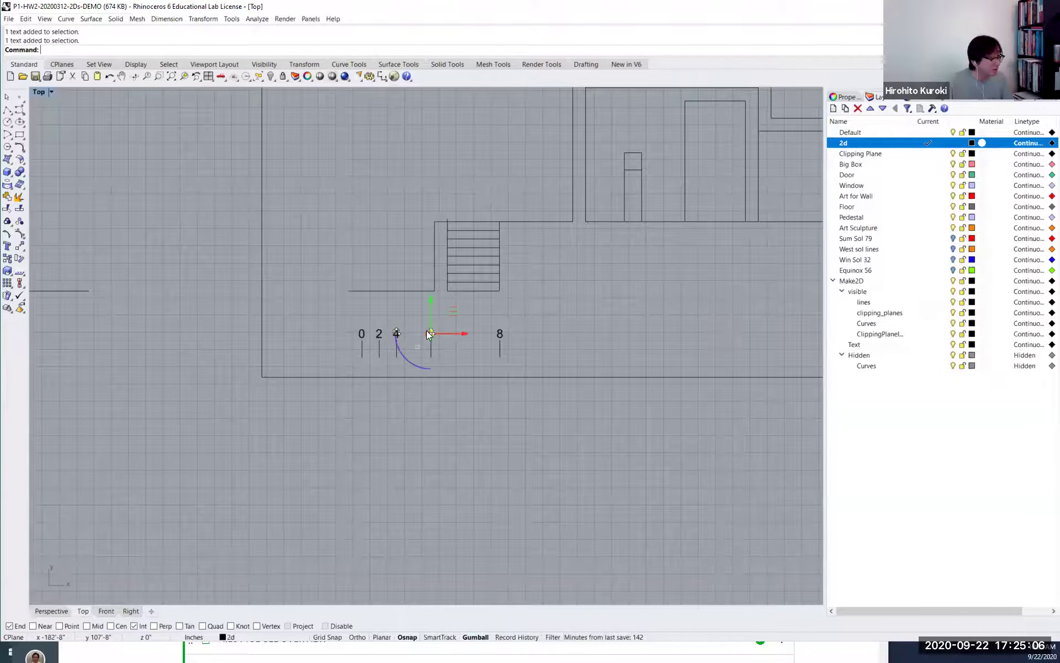
{"action": "double_click", "coordinate": [430, 333]}
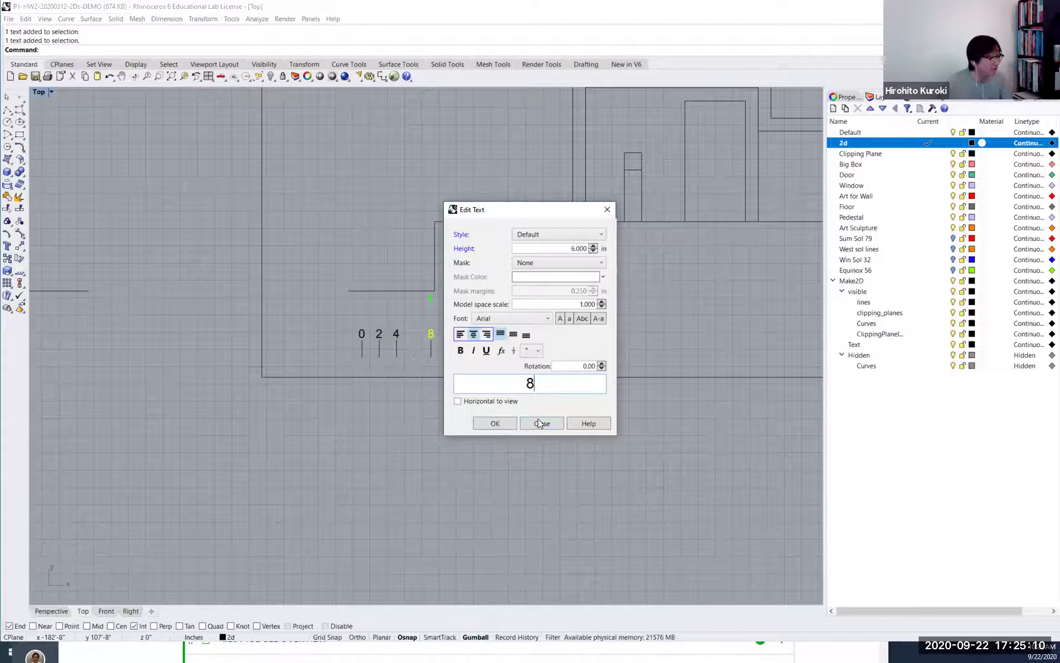
{"action": "left_click", "coordinate": [495, 423]}
{"action": "left_click", "coordinate": [501, 330]}
{"action": "key", "text": "Escape"}
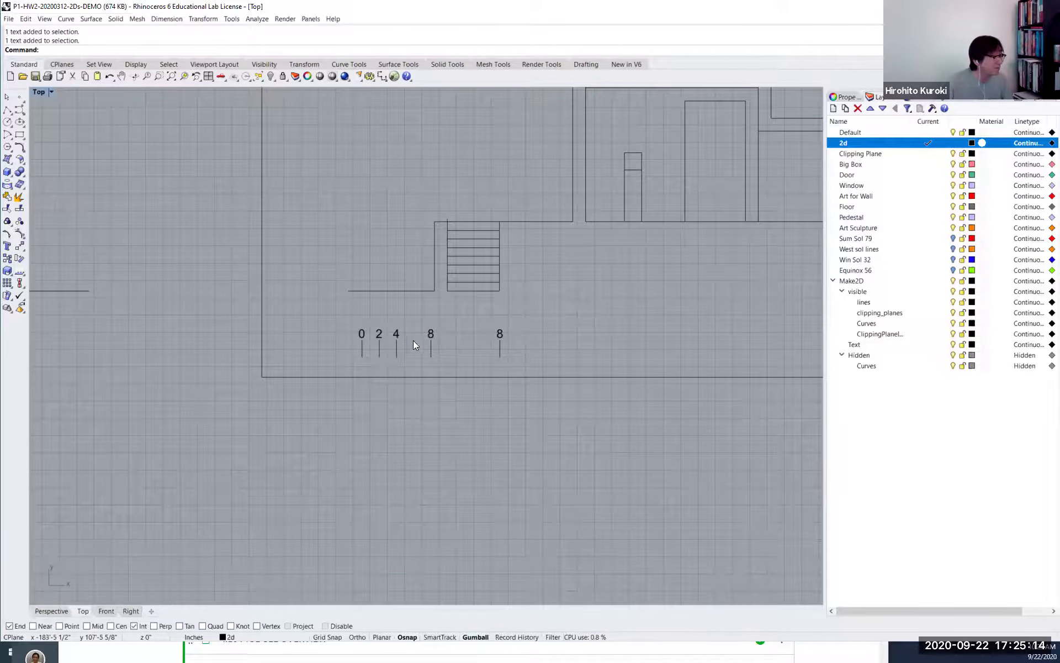
{"action": "scroll", "coordinate": [431, 337], "scroll_direction": "down", "scroll_amount": 2}
{"action": "scroll", "coordinate": [430, 336], "scroll_direction": "down", "scroll_amount": 1}
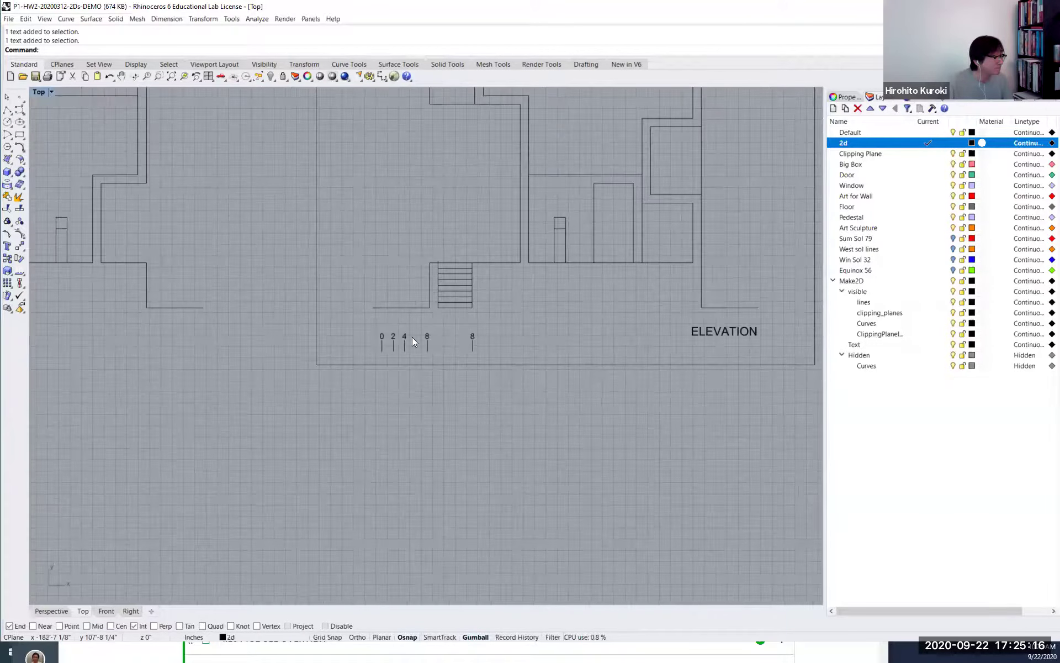
{"action": "scroll", "coordinate": [406, 336], "scroll_direction": "down", "scroll_amount": 1}
{"action": "scroll", "coordinate": [402, 336], "scroll_direction": "up", "scroll_amount": 4}
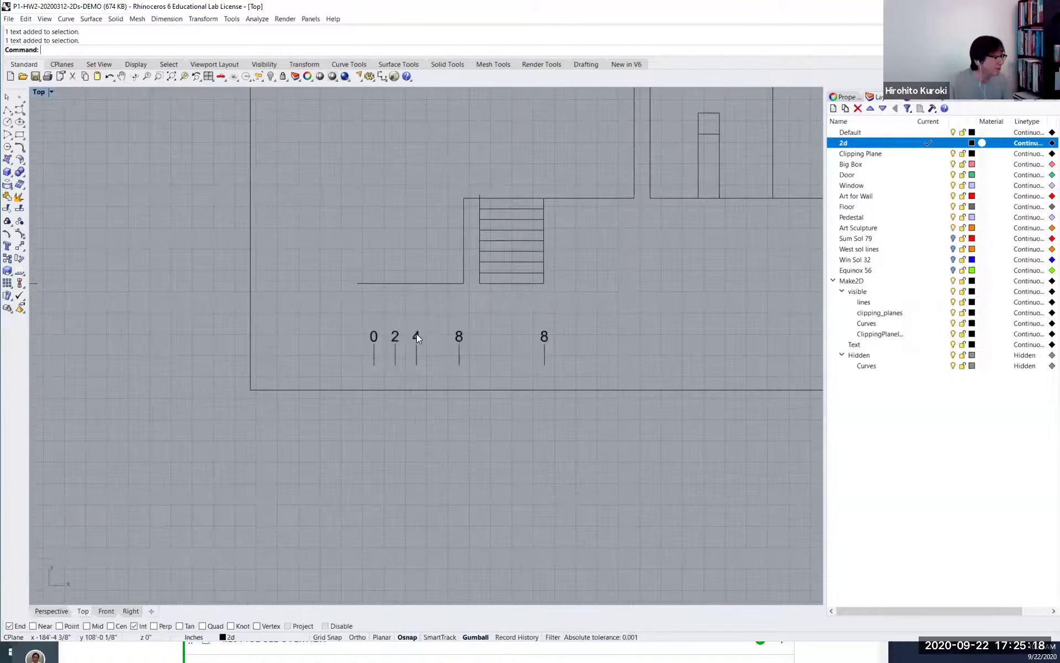
{"action": "left_click", "coordinate": [414, 337]}
{"action": "key", "text": "ctrl+z"}
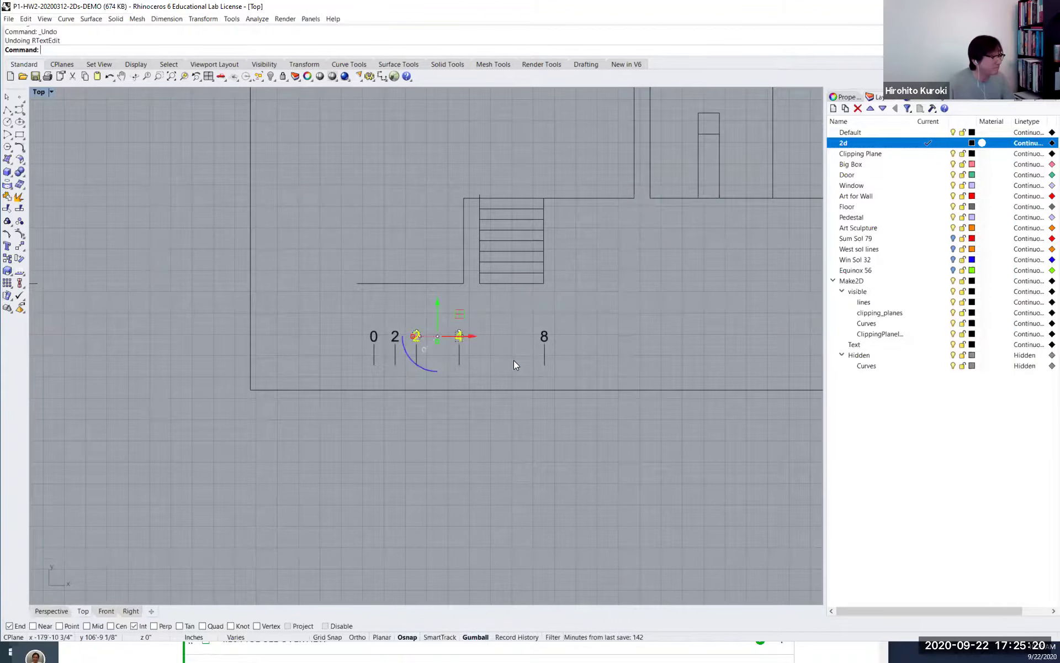
{"action": "key", "text": "ctrl+z"}
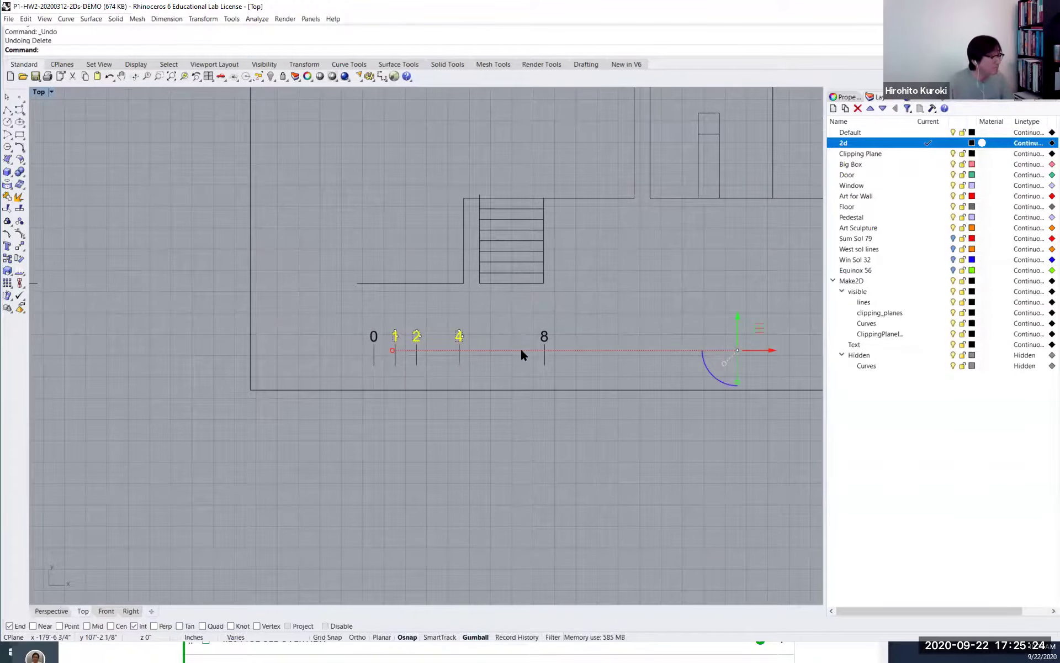
{"action": "left_click", "coordinate": [496, 353]}
{"action": "scroll", "coordinate": [495, 349], "scroll_direction": "up", "scroll_amount": 2}
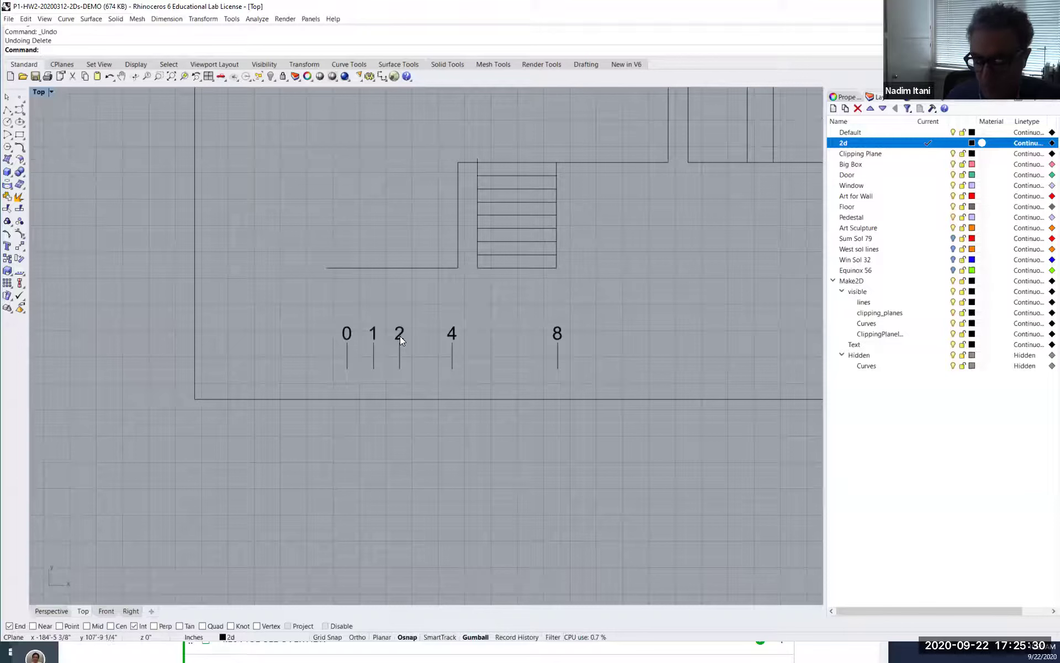
{"action": "scroll", "coordinate": [400, 336], "scroll_direction": "down", "scroll_amount": 1}
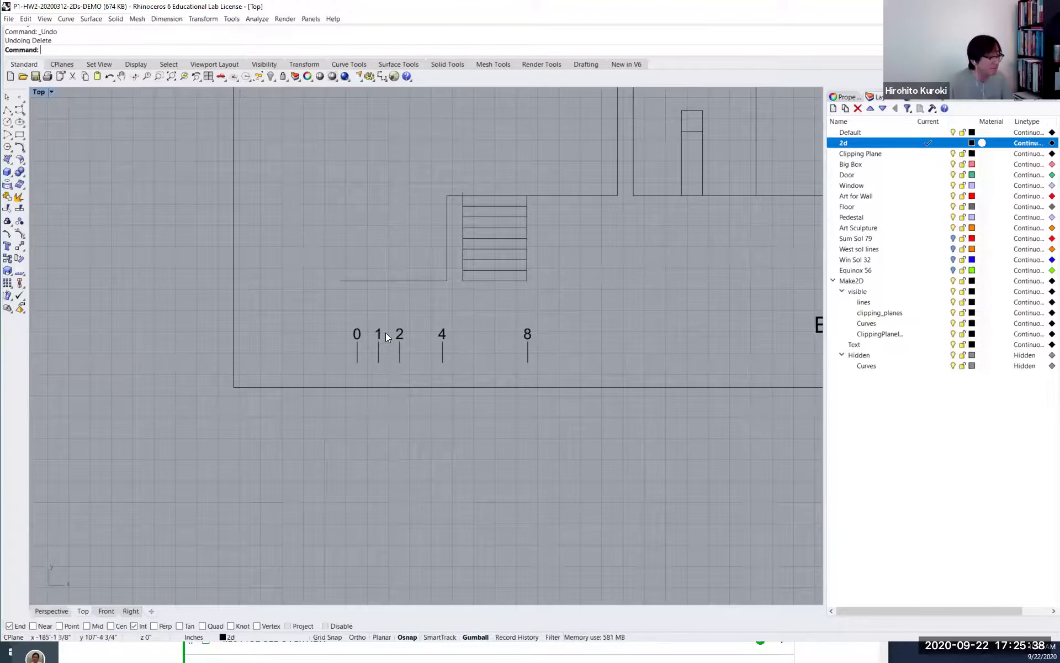
{"action": "left_click", "coordinate": [377, 330]}
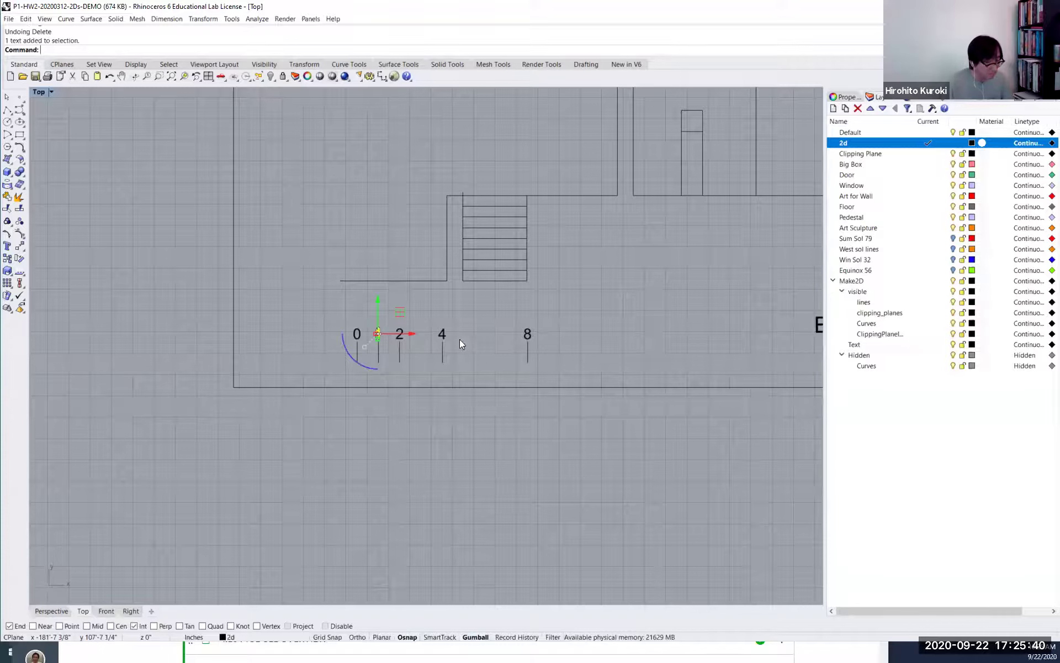
Retype the ruler labels after 0 as 2, 4, 8 and 16.
{"action": "double_click", "coordinate": [380, 335]}
{"action": "type", "text": "2"}
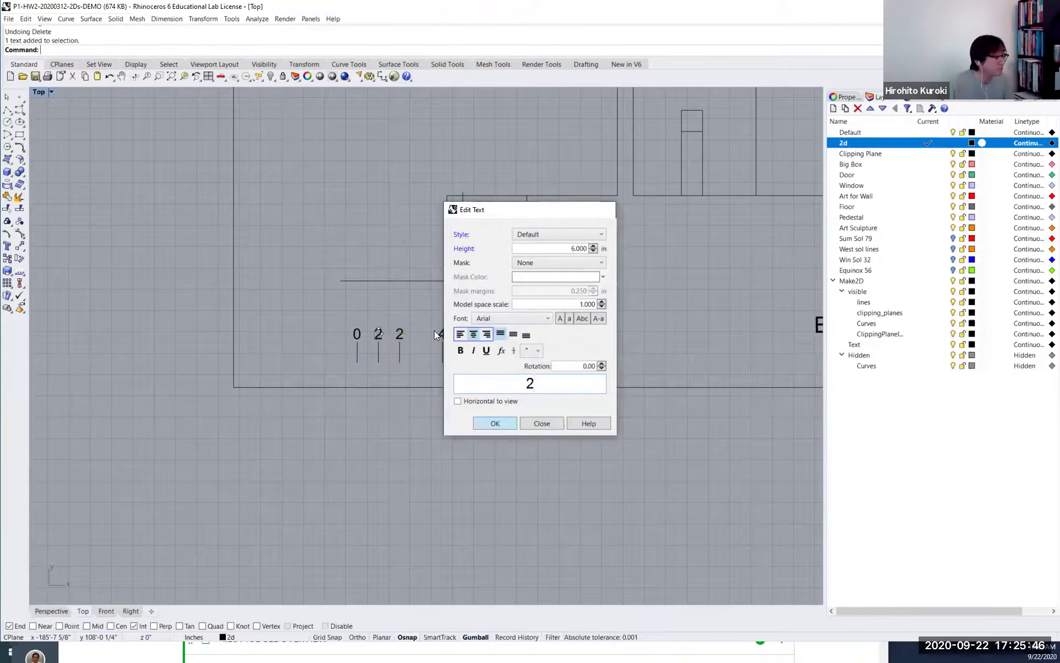
{"action": "left_click", "coordinate": [503, 423]}
{"action": "left_click", "coordinate": [400, 334]}
{"action": "double_click", "coordinate": [400, 333]}
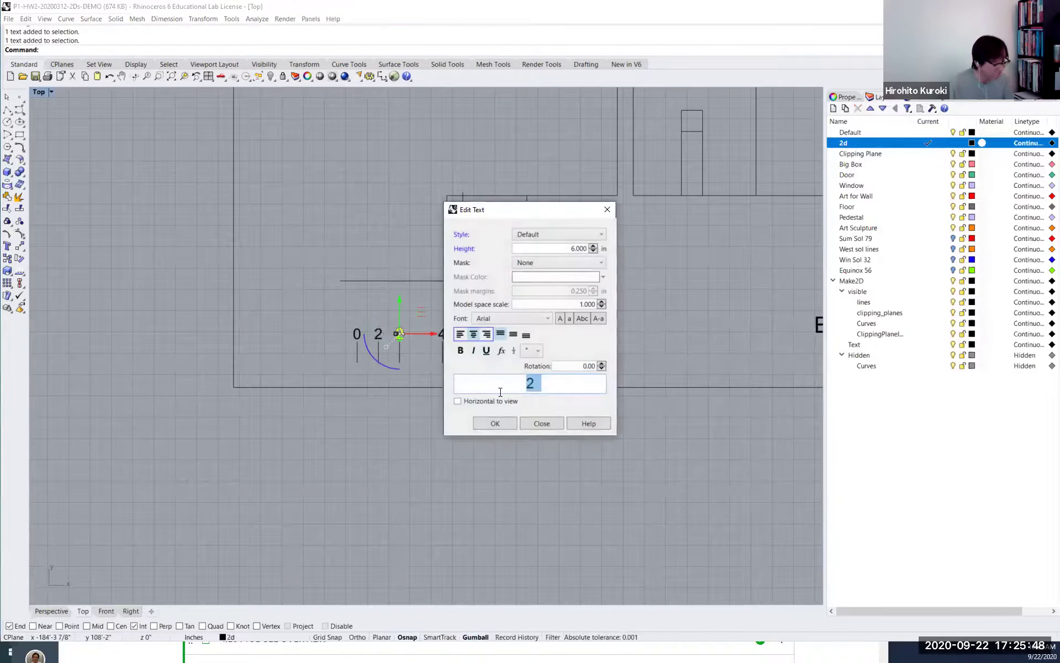
{"action": "type", "text": "4"}
{"action": "left_click", "coordinate": [476, 422]}
{"action": "left_click", "coordinate": [441, 333]}
{"action": "double_click", "coordinate": [441, 334]}
{"action": "type", "text": "8"}
{"action": "left_click", "coordinate": [507, 421]}
{"action": "double_click", "coordinate": [531, 335]}
{"action": "type", "text": "1"}
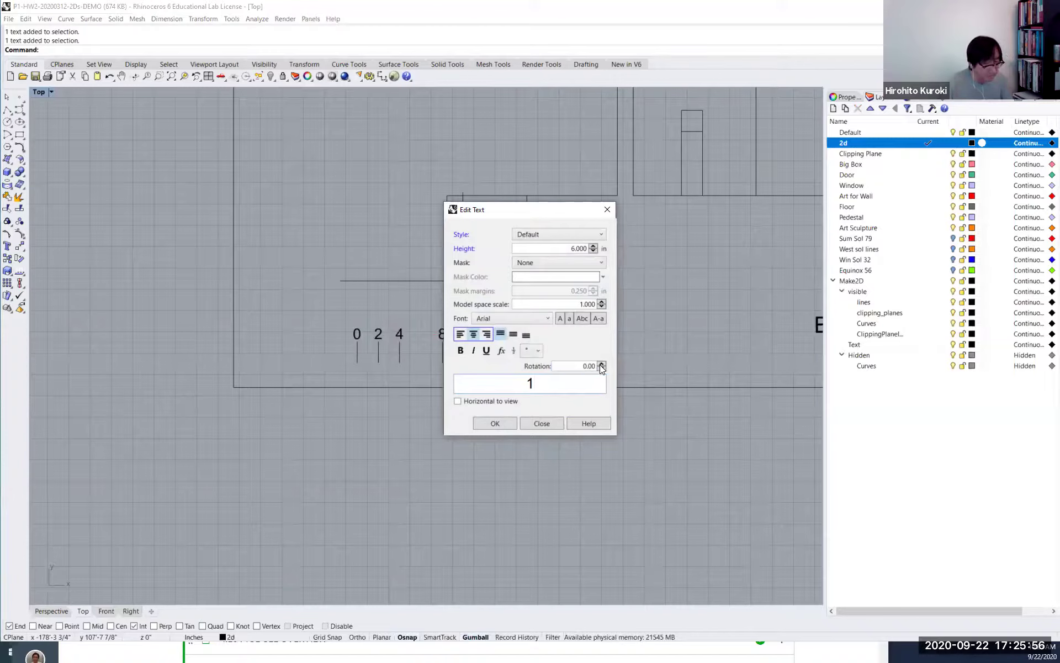
{"action": "type", "text": "6"}
{"action": "left_click", "coordinate": [496, 423]}
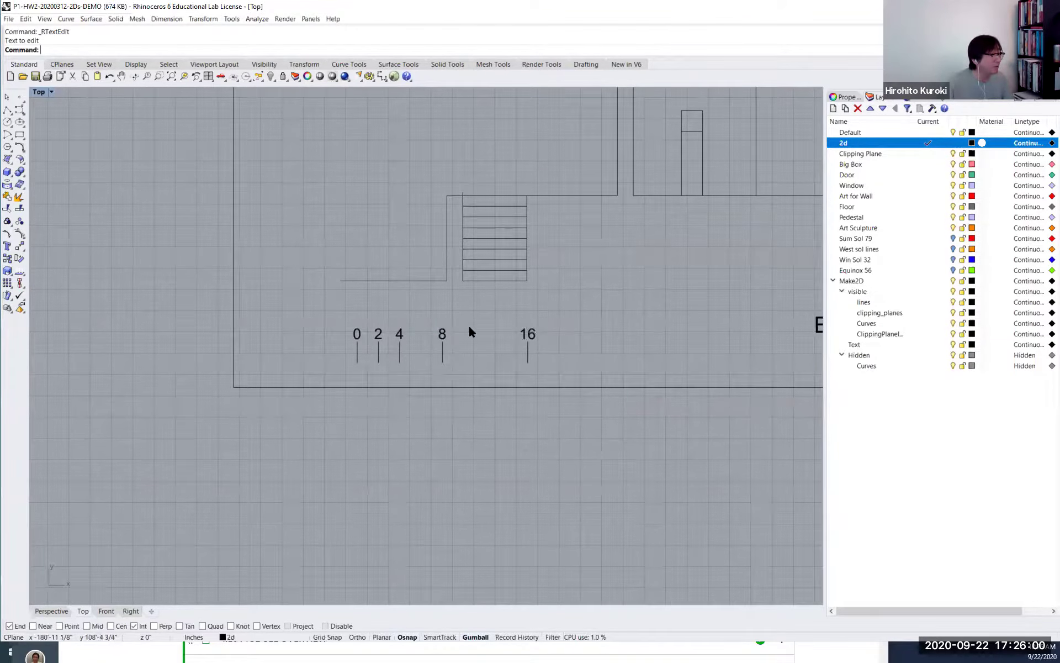
Reduce the text height of the 16 ruler label.
{"action": "scroll", "coordinate": [463, 331], "scroll_direction": "down", "scroll_amount": 1}
{"action": "double_click", "coordinate": [517, 332]}
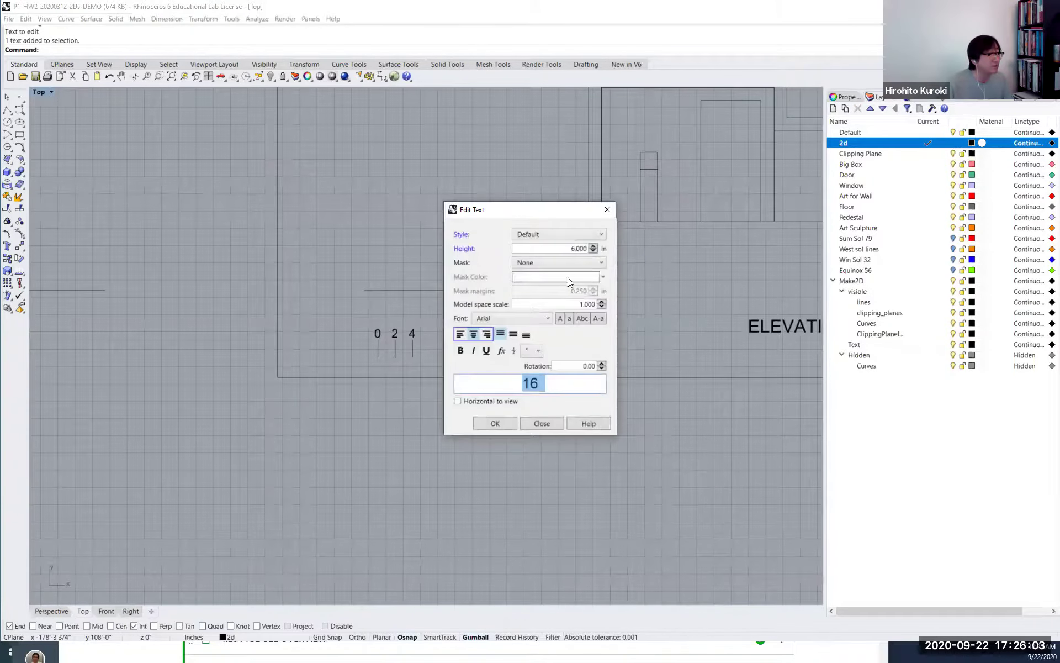
{"action": "double_click", "coordinate": [584, 248]}
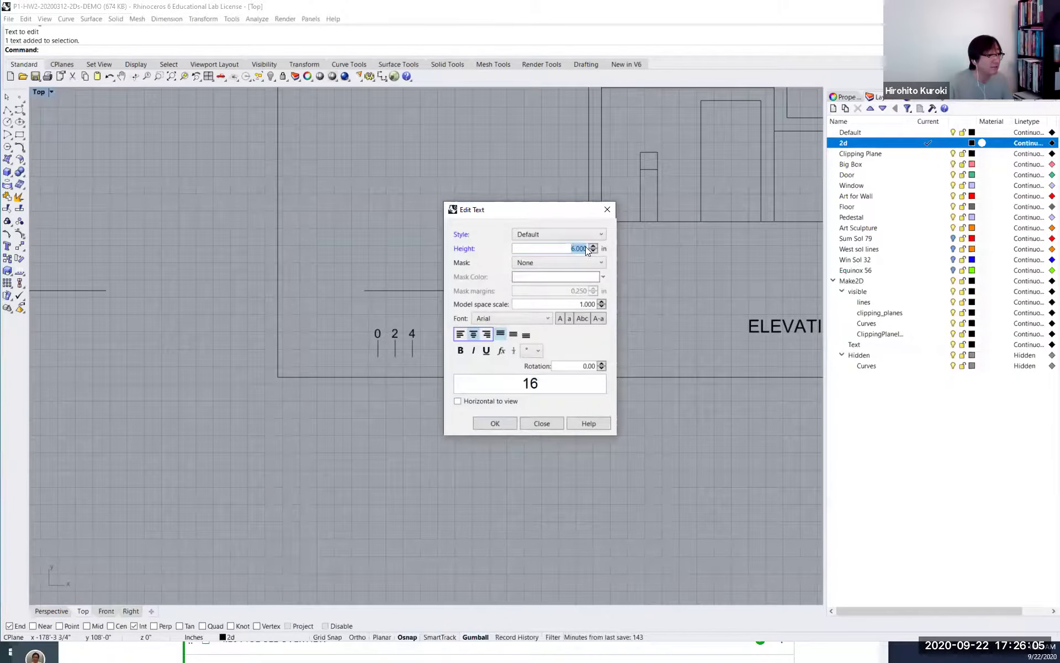
{"action": "left_click", "coordinate": [495, 423]}
{"action": "scroll", "coordinate": [504, 347], "scroll_direction": "up", "scroll_amount": 2}
{"action": "scroll", "coordinate": [522, 298], "scroll_direction": "down", "scroll_amount": 4}
{"action": "scroll", "coordinate": [516, 325], "scroll_direction": "up", "scroll_amount": 2}
{"action": "left_click", "coordinate": [517, 326]}
{"action": "left_click", "coordinate": [644, 287]}
{"action": "scroll", "coordinate": [643, 288], "scroll_direction": "down", "scroll_amount": 2}
{"action": "scroll", "coordinate": [652, 328], "scroll_direction": "down", "scroll_amount": 1}
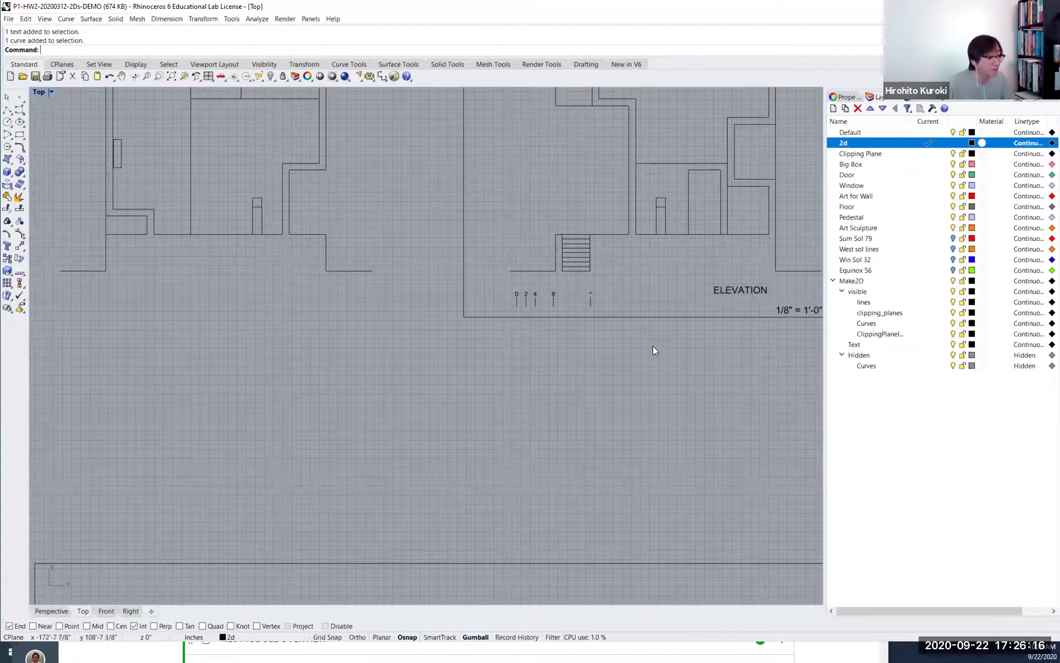
{"action": "scroll", "coordinate": [614, 282], "scroll_direction": "down", "scroll_amount": 1}
{"action": "scroll", "coordinate": [612, 278], "scroll_direction": "down", "scroll_amount": 2}
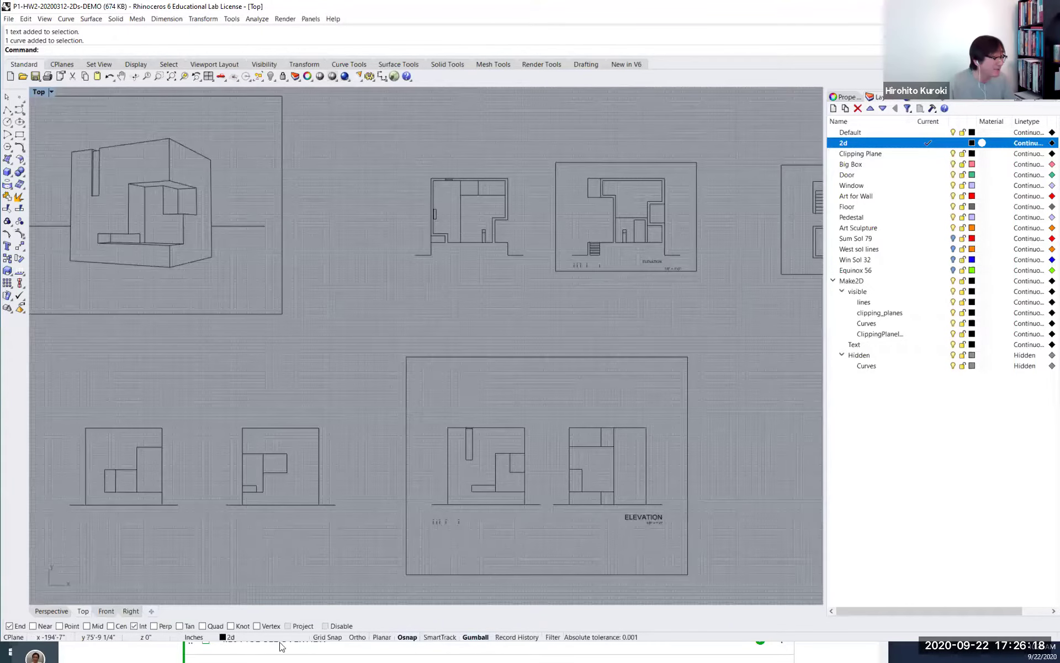
{"action": "right_click_drag", "start_coordinate": [440, 466], "coordinate": [452, 388]}
{"action": "scroll", "coordinate": [613, 481], "scroll_direction": "down", "scroll_amount": 1}
{"action": "right_click_drag", "start_coordinate": [613, 480], "coordinate": [576, 487]}
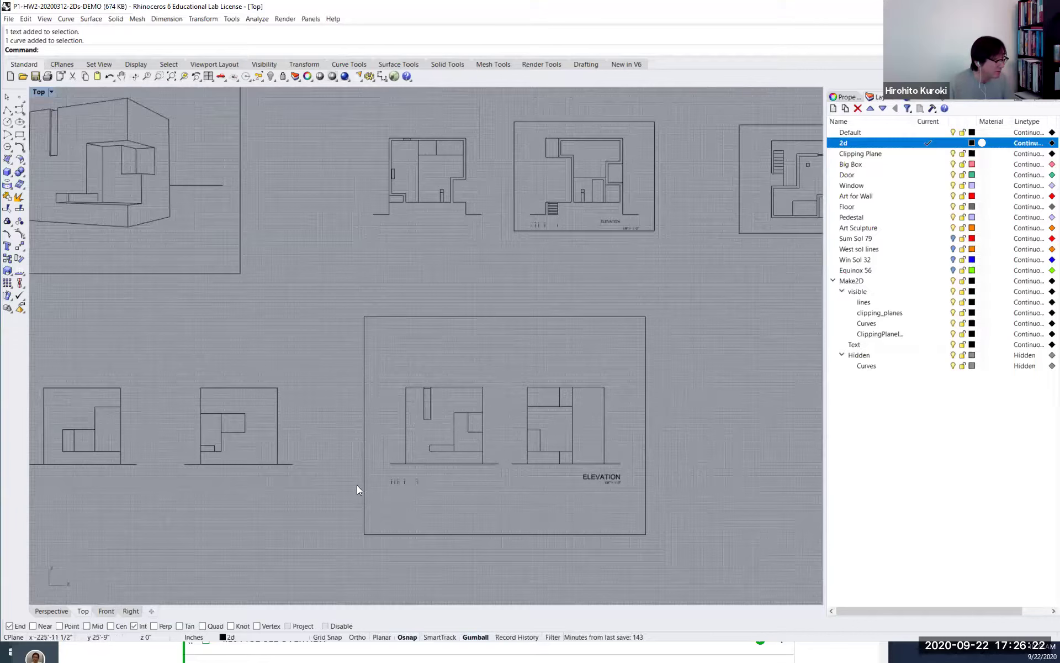
{"action": "scroll", "coordinate": [434, 471], "scroll_direction": "up", "scroll_amount": 2}
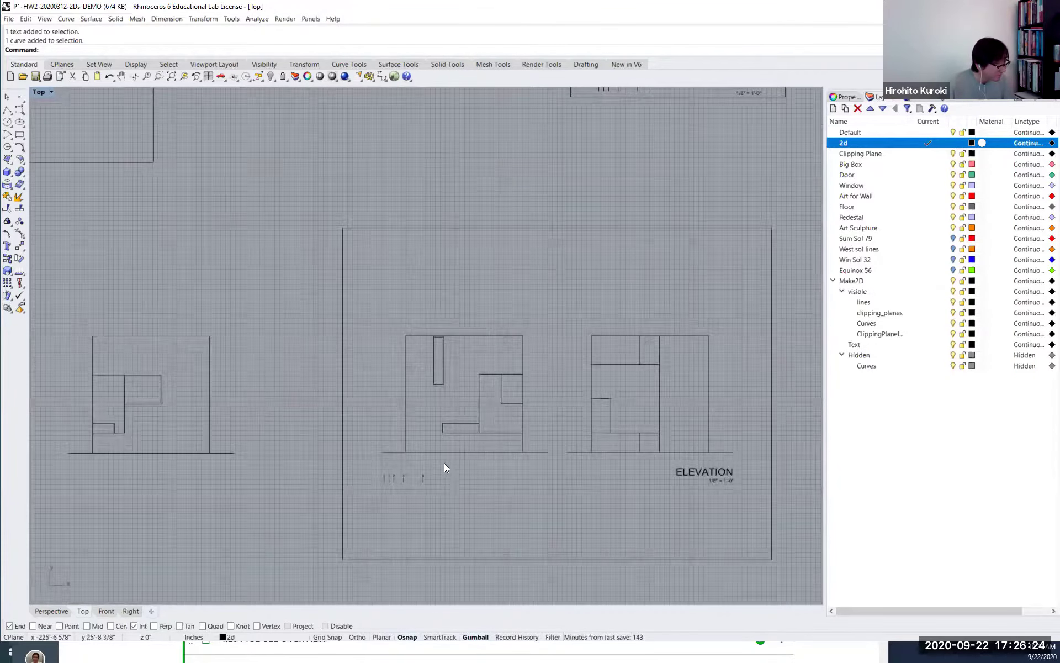
{"action": "scroll", "coordinate": [456, 478], "scroll_direction": "up", "scroll_amount": 6}
{"action": "scroll", "coordinate": [518, 460], "scroll_direction": "down", "scroll_amount": 2}
{"action": "scroll", "coordinate": [632, 260], "scroll_direction": "down", "scroll_amount": 2}
{"action": "scroll", "coordinate": [611, 290], "scroll_direction": "down", "scroll_amount": 3}
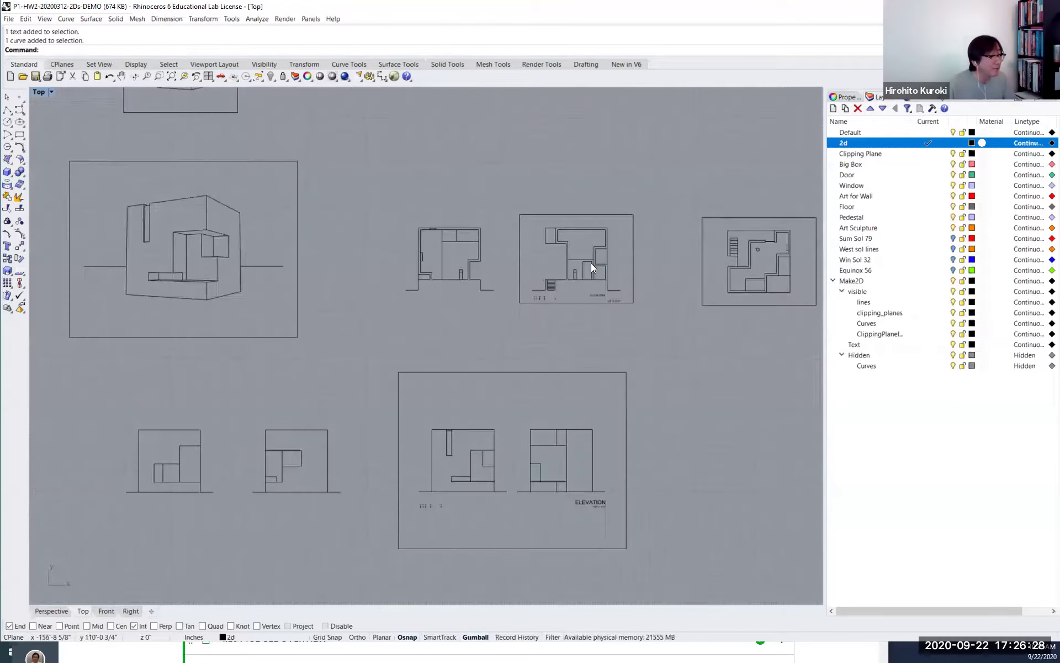
{"action": "scroll", "coordinate": [654, 267], "scroll_direction": "up", "scroll_amount": 2}
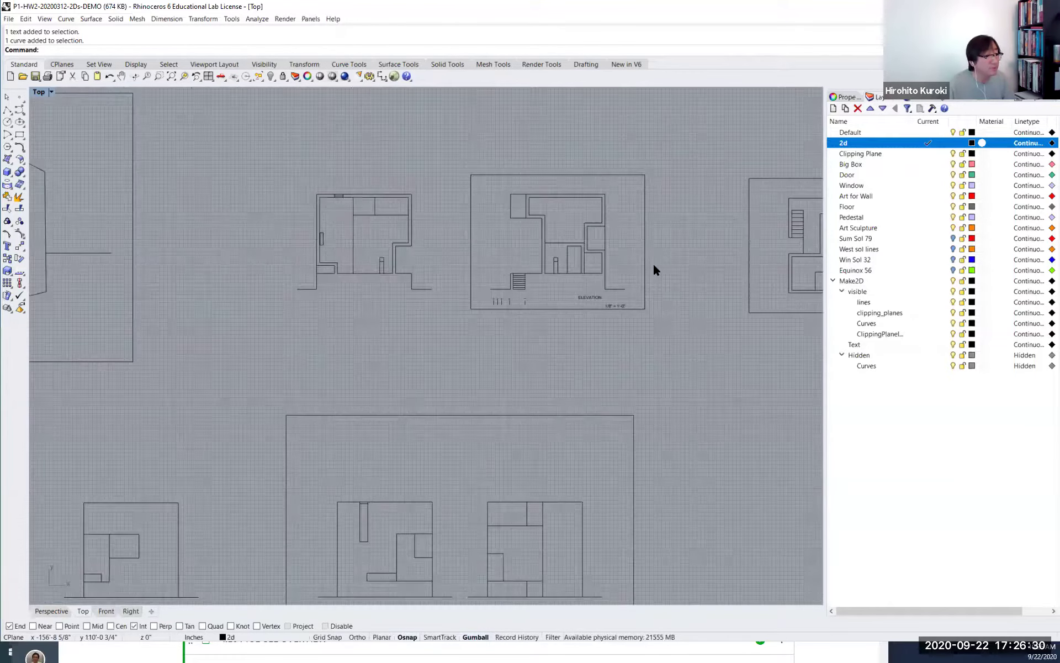
{"action": "left_click", "coordinate": [646, 265]}
{"action": "scroll", "coordinate": [646, 232], "scroll_direction": "up", "scroll_amount": 1}
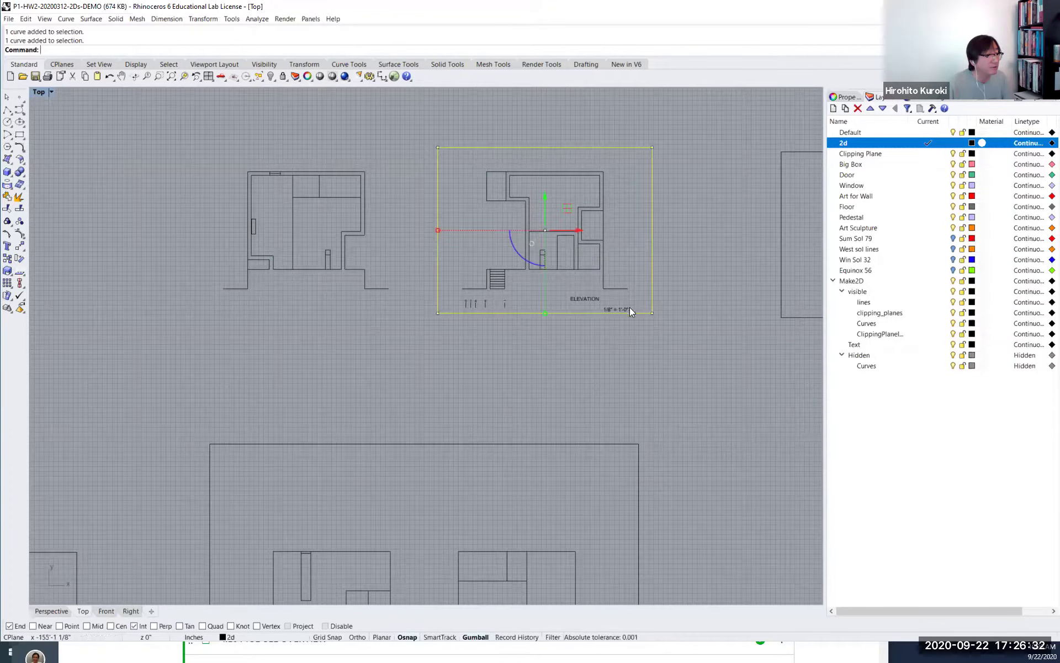
{"action": "scroll", "coordinate": [666, 358], "scroll_direction": "down", "scroll_amount": 2}
{"action": "right_click_drag", "start_coordinate": [542, 324], "coordinate": [522, 263]}
{"action": "left_click", "coordinate": [302, 282]}
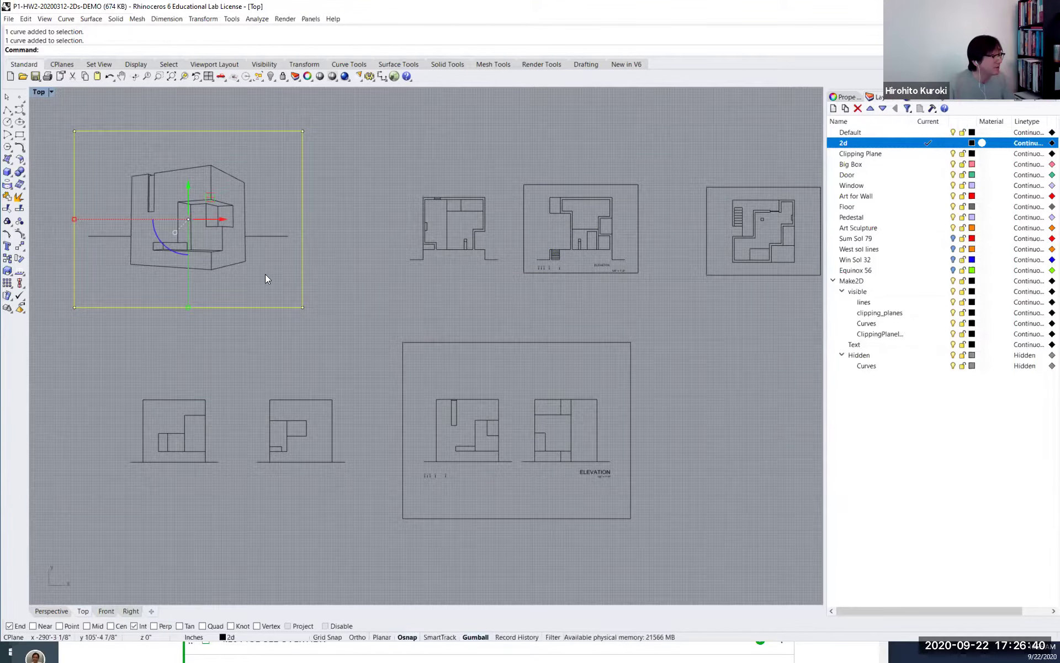
Copy the ELEVATION title text onto the perspective sheet frame.
{"action": "left_click", "coordinate": [314, 305]}
{"action": "left_click_drag", "start_coordinate": [427, 348], "coordinate": [366, 321]}
{"action": "left_click", "coordinate": [303, 278]}
{"action": "key", "text": "Escape"}
{"action": "left_click", "coordinate": [581, 475]}
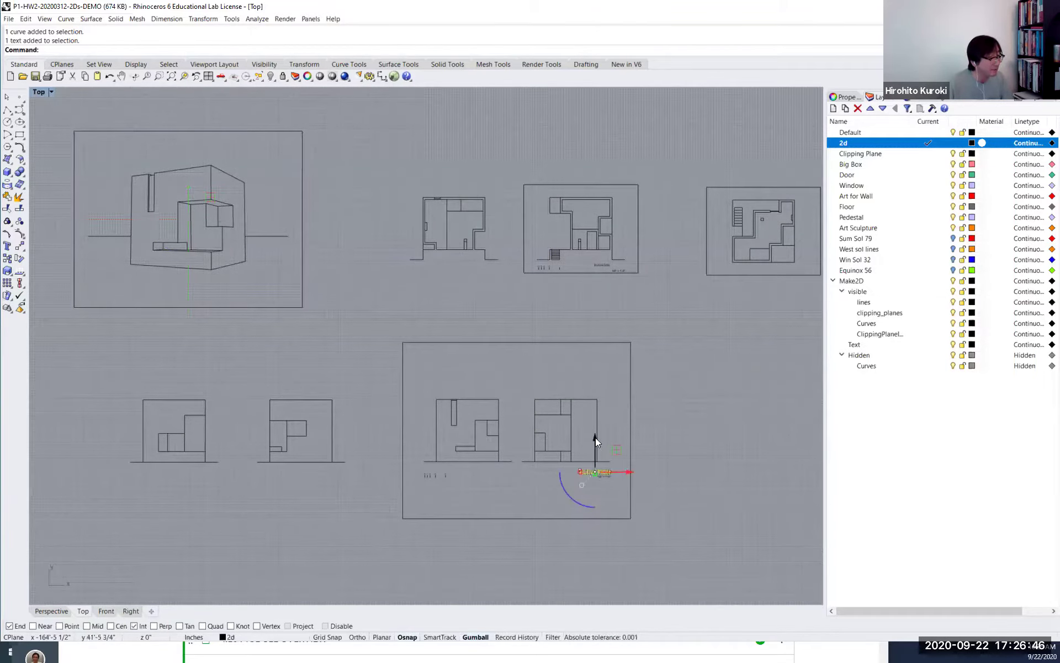
{"action": "left_click_drag", "start_coordinate": [593, 439], "coordinate": [274, 301]}
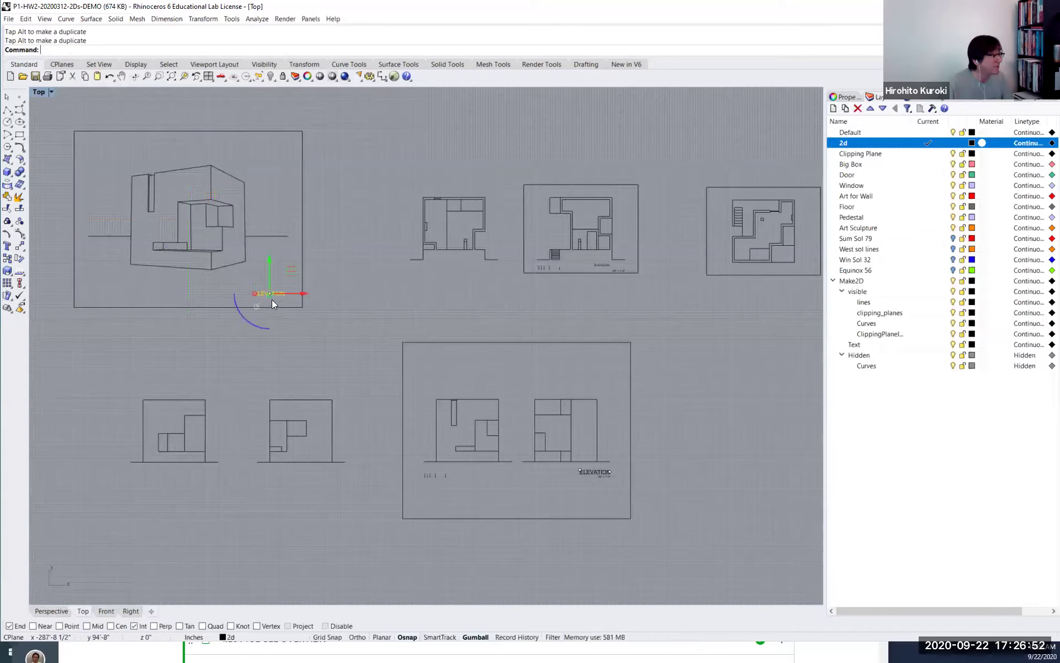
Change the copied title's text to PERSPECTIVE.
{"action": "double_click", "coordinate": [276, 296]}
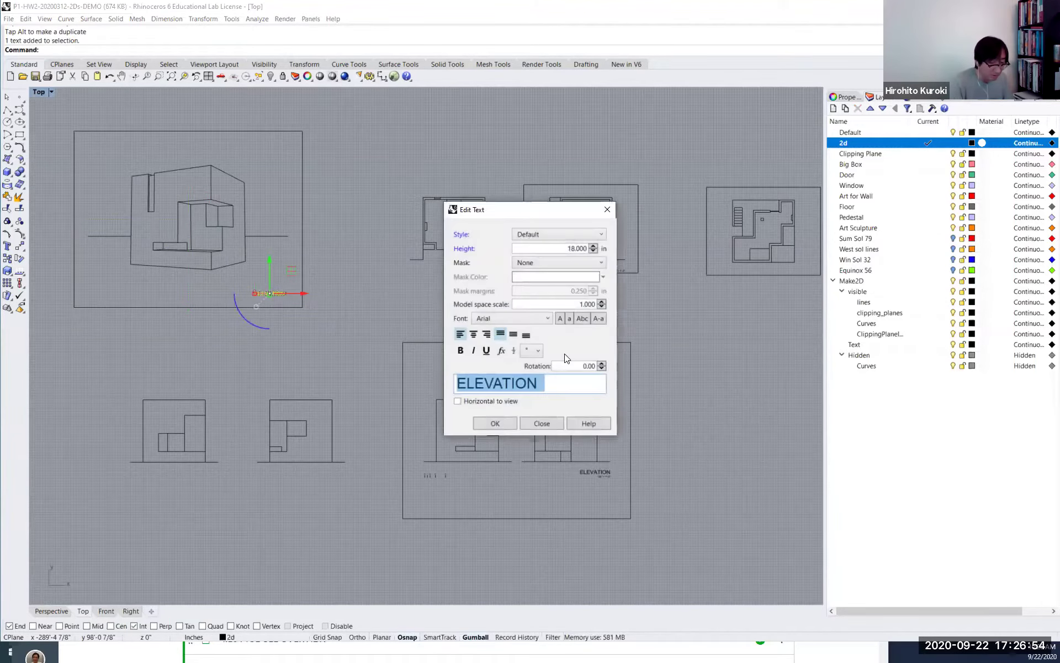
{"action": "type", "text": "PERS"}
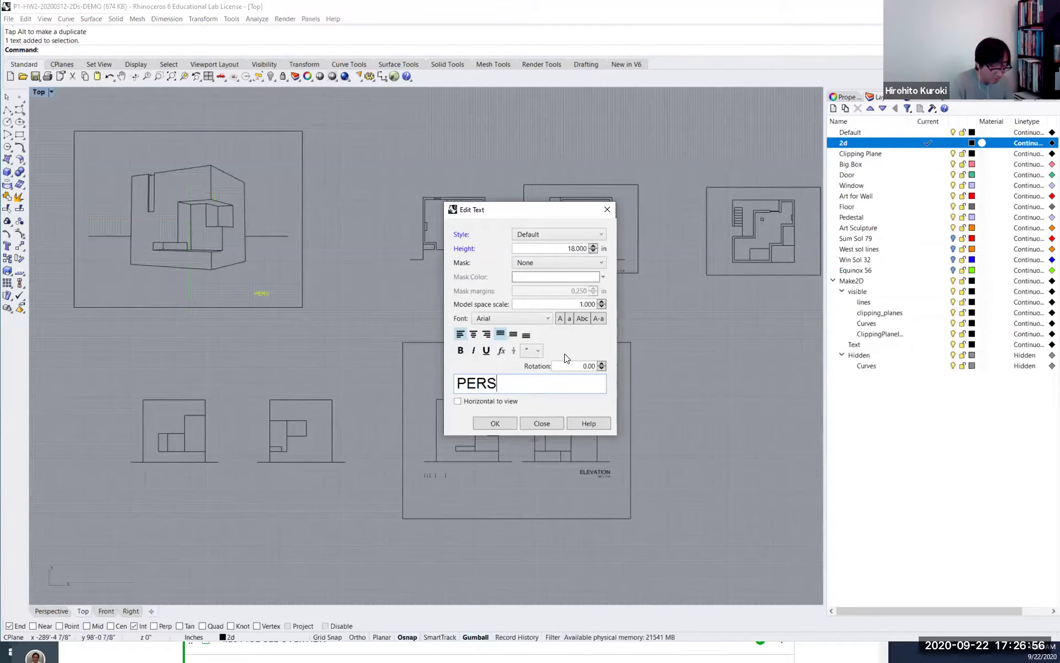
{"action": "type", "text": "PECTIVE"}
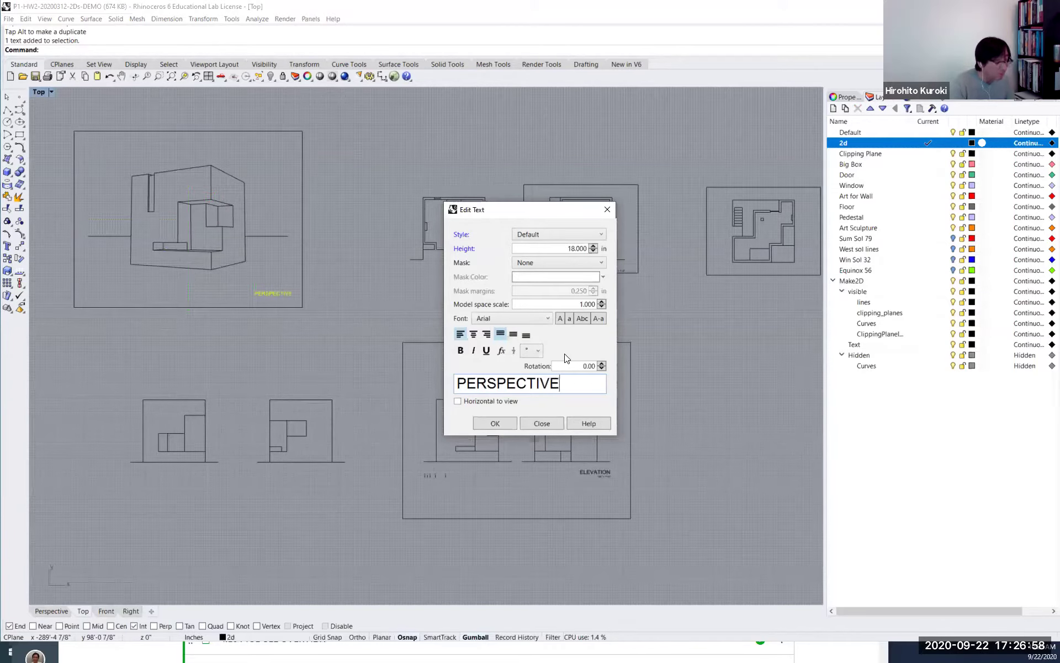
{"action": "left_click", "coordinate": [496, 423]}
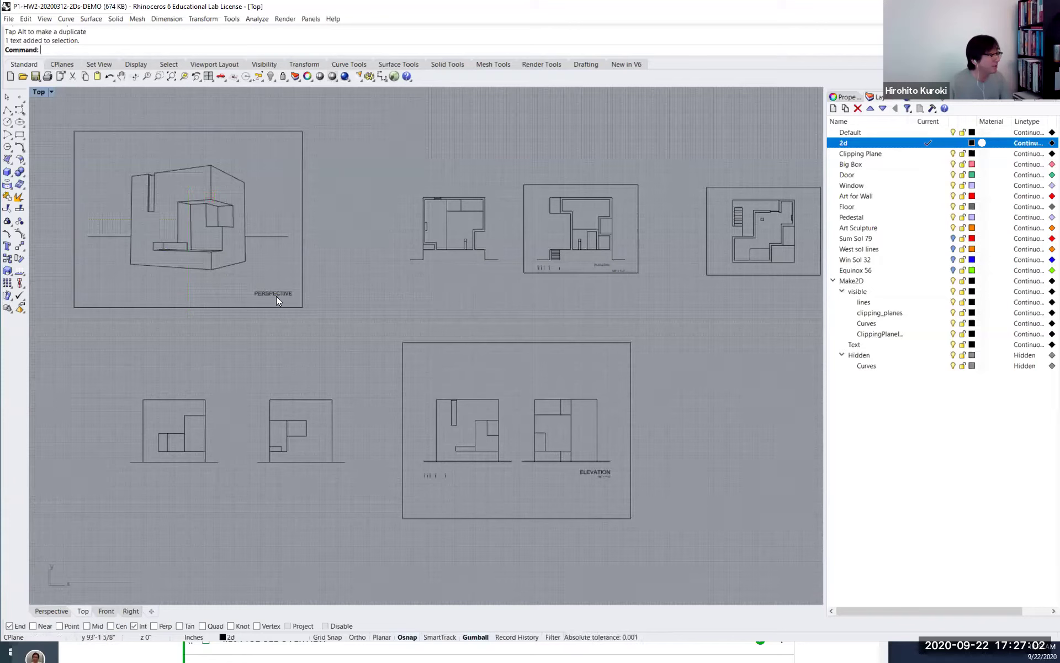
{"action": "left_click", "coordinate": [302, 187]}
{"action": "key", "text": "Escape"}
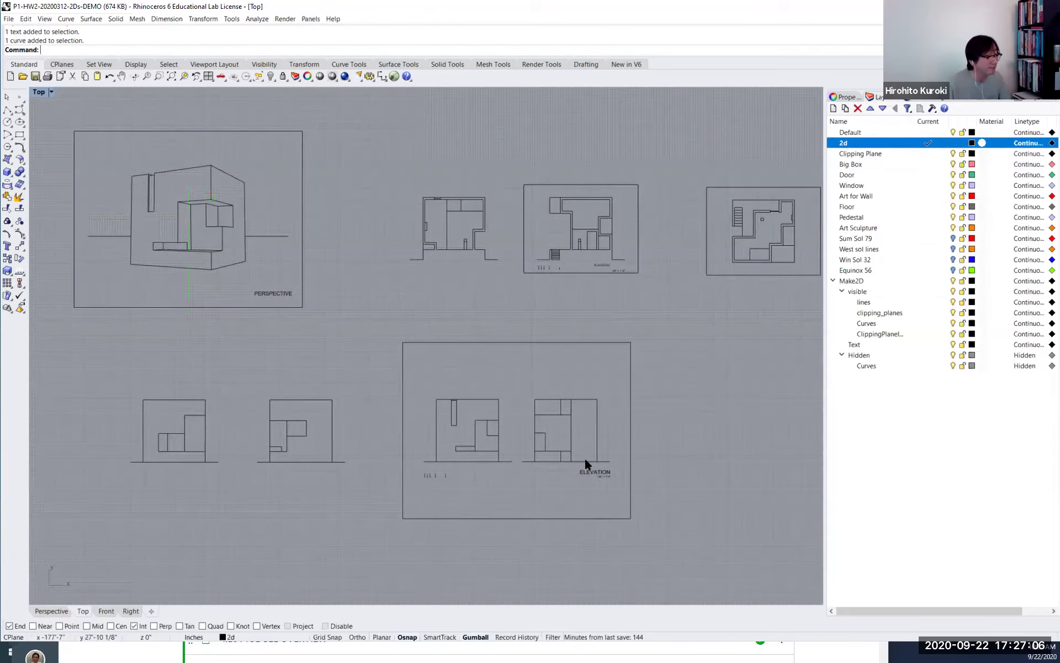
{"action": "left_click", "coordinate": [632, 442]}
{"action": "key", "text": "Escape"}
{"action": "left_click", "coordinate": [631, 437]}
{"action": "key", "text": "Escape"}
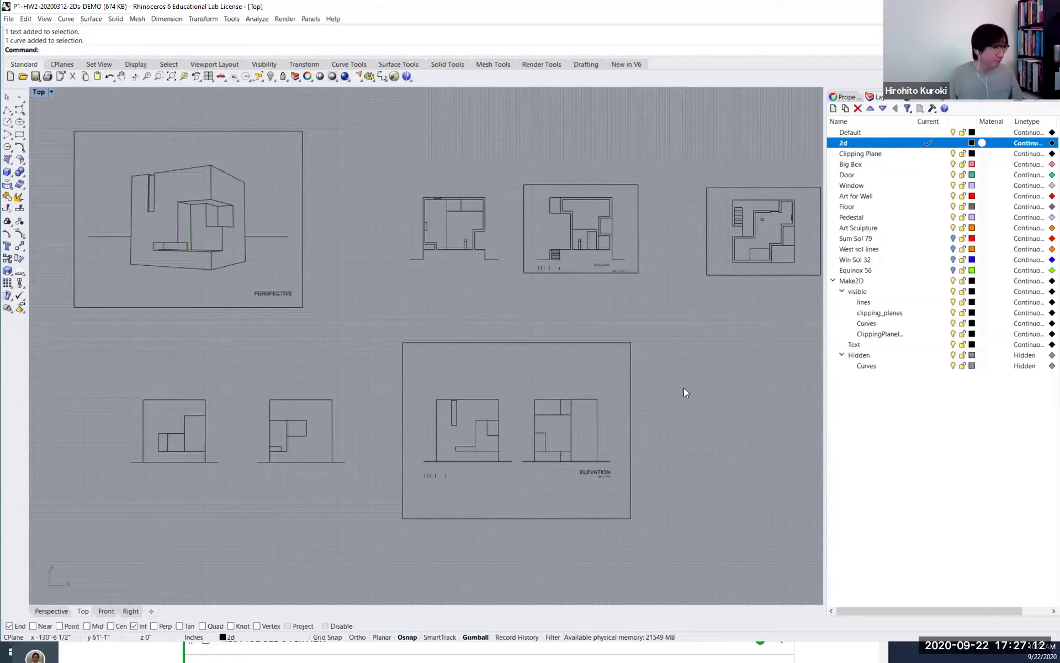
{"action": "scroll", "coordinate": [683, 388], "scroll_direction": "down", "scroll_amount": 3}
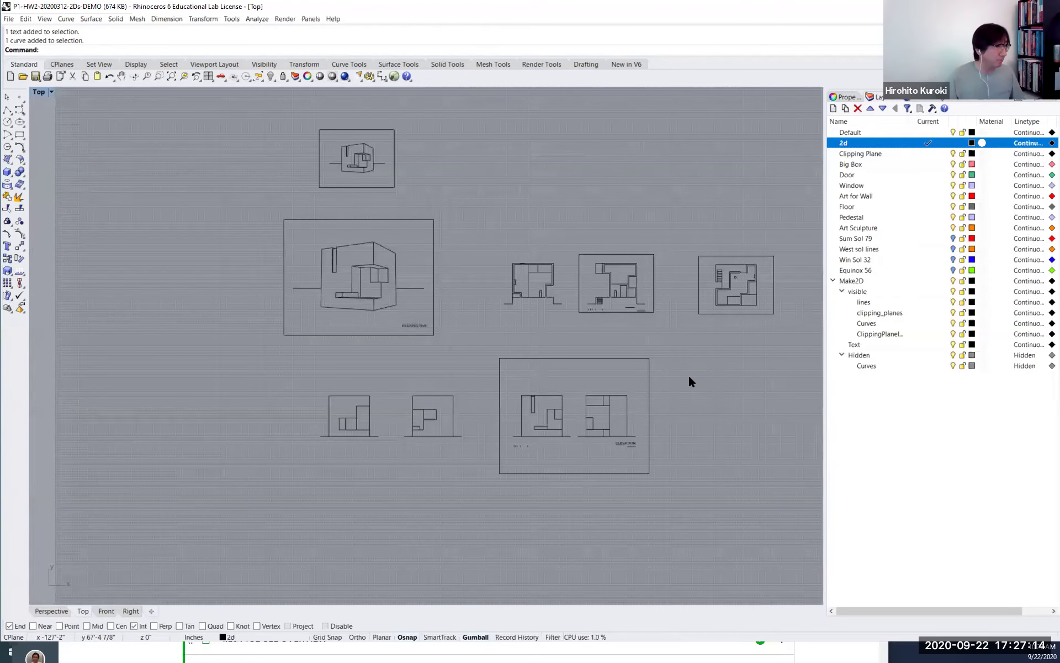